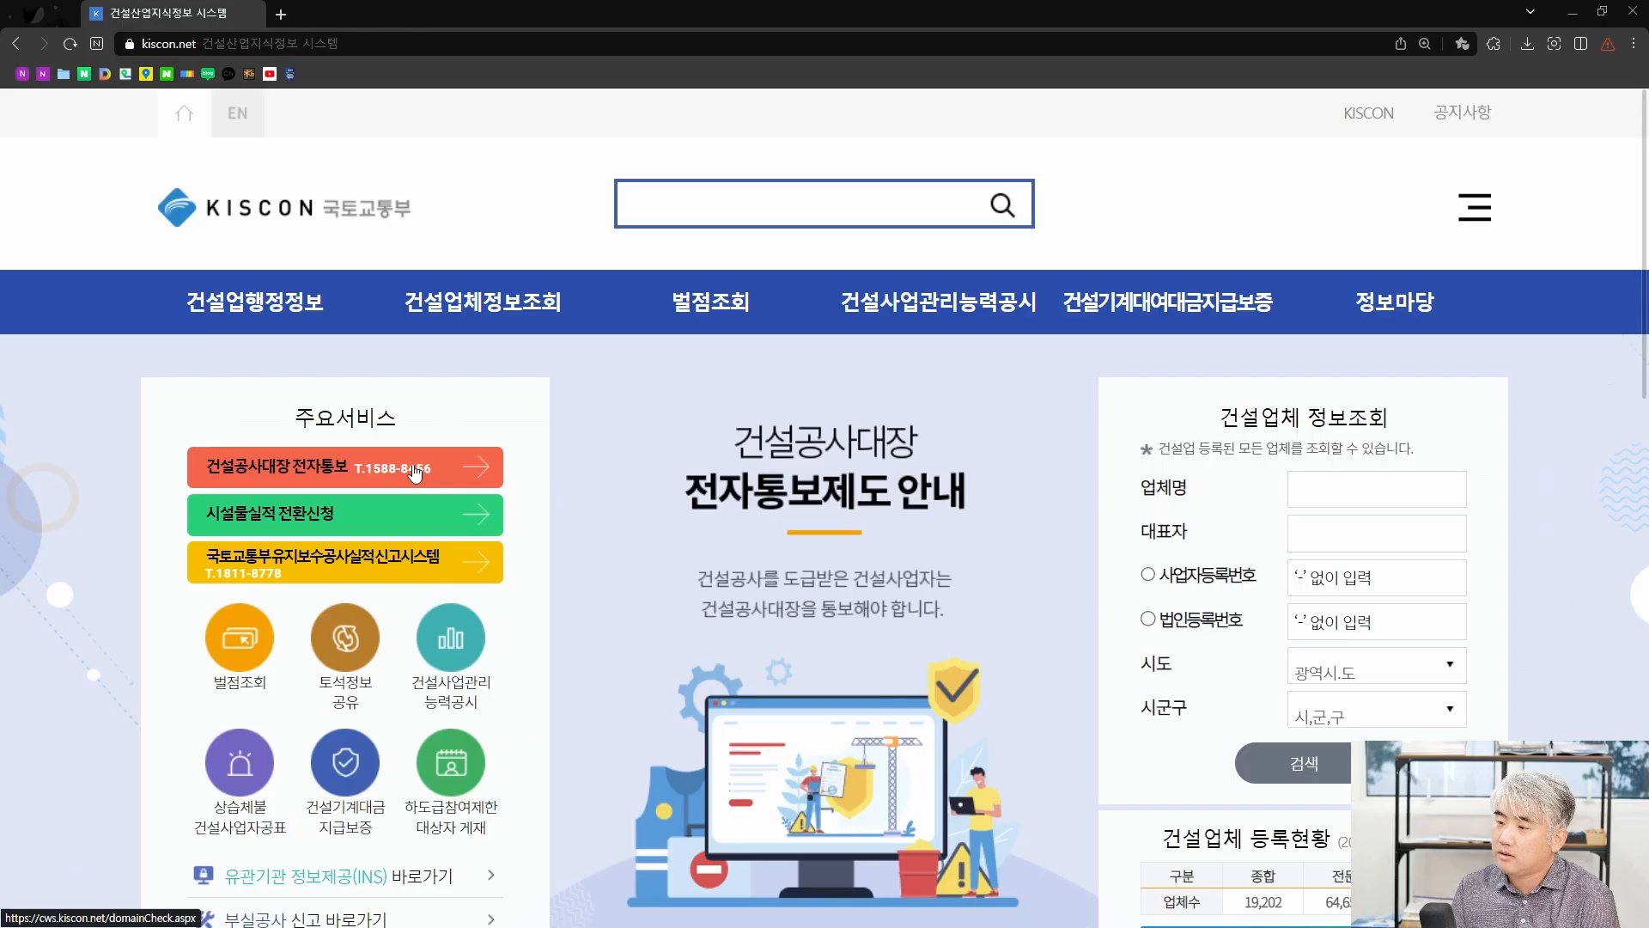
Open the CWS site (cws.kiscon.net) from KISCON's 건설공사대장 전자통보 link and close the survey notice.
left_click(416, 472)
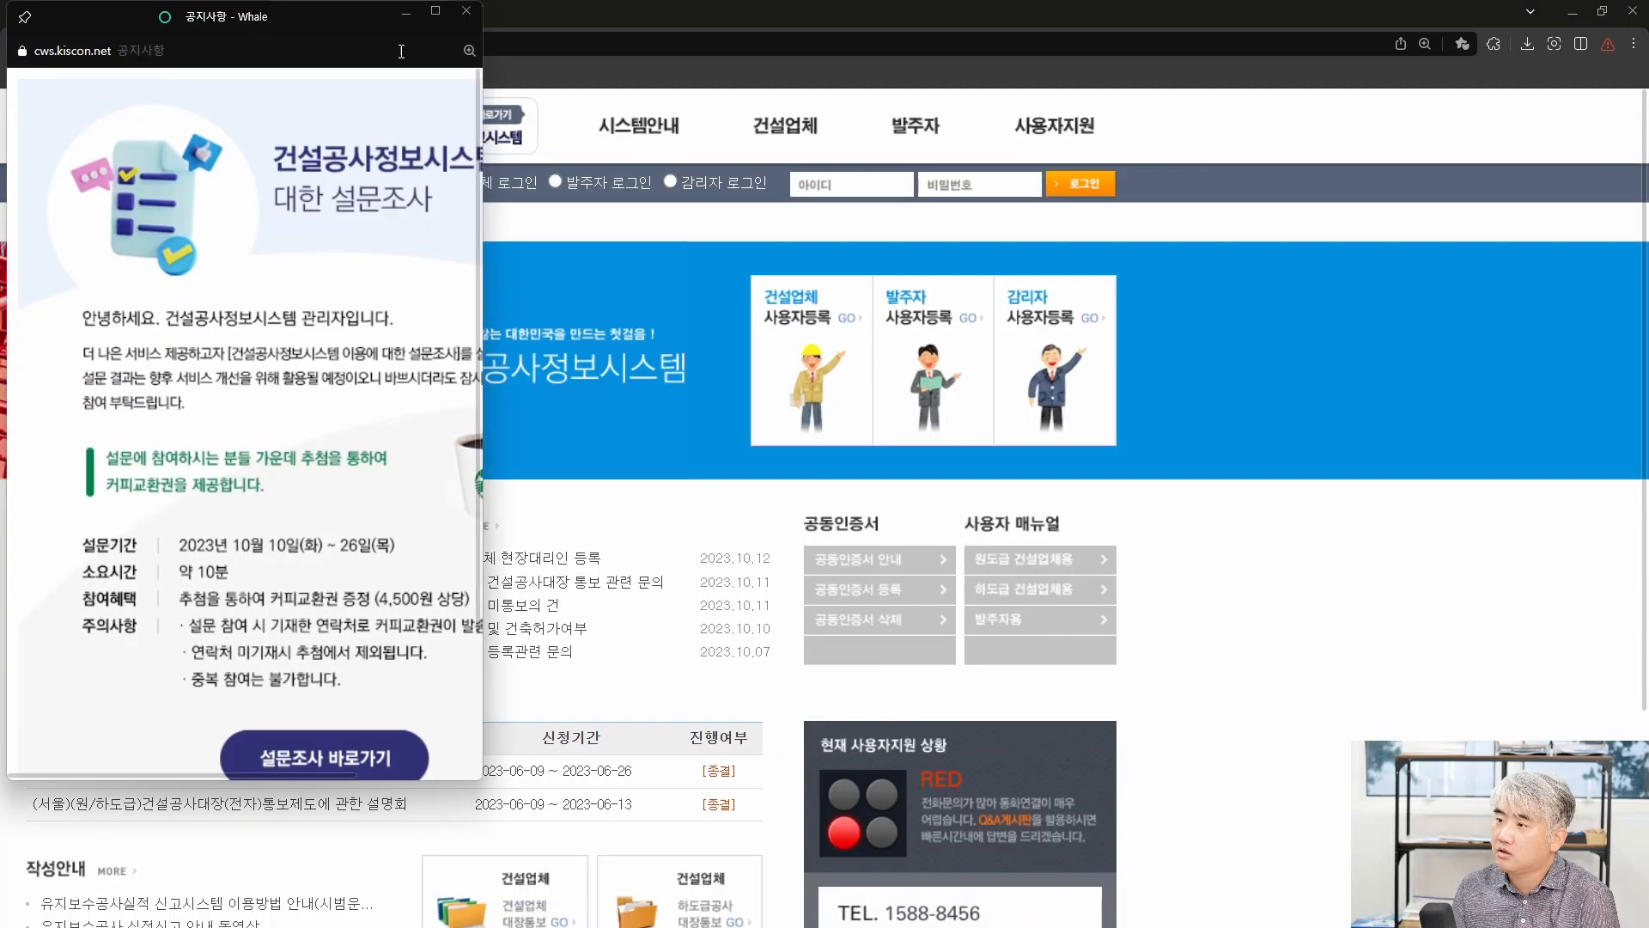
left_click(732, 431)
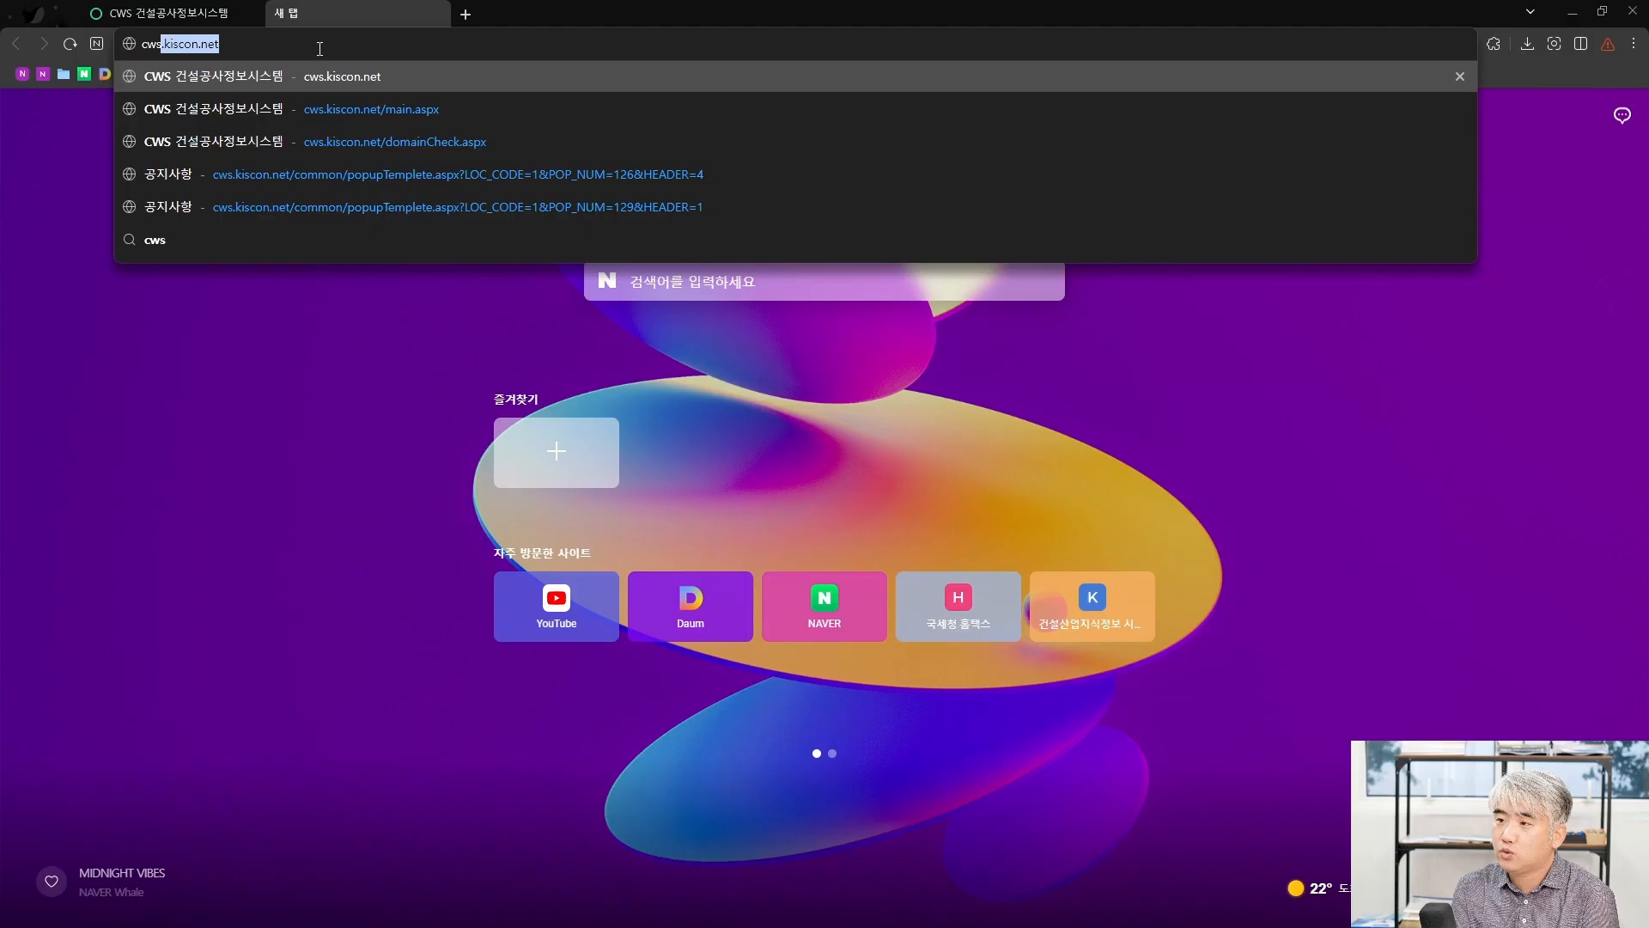
key("Return")
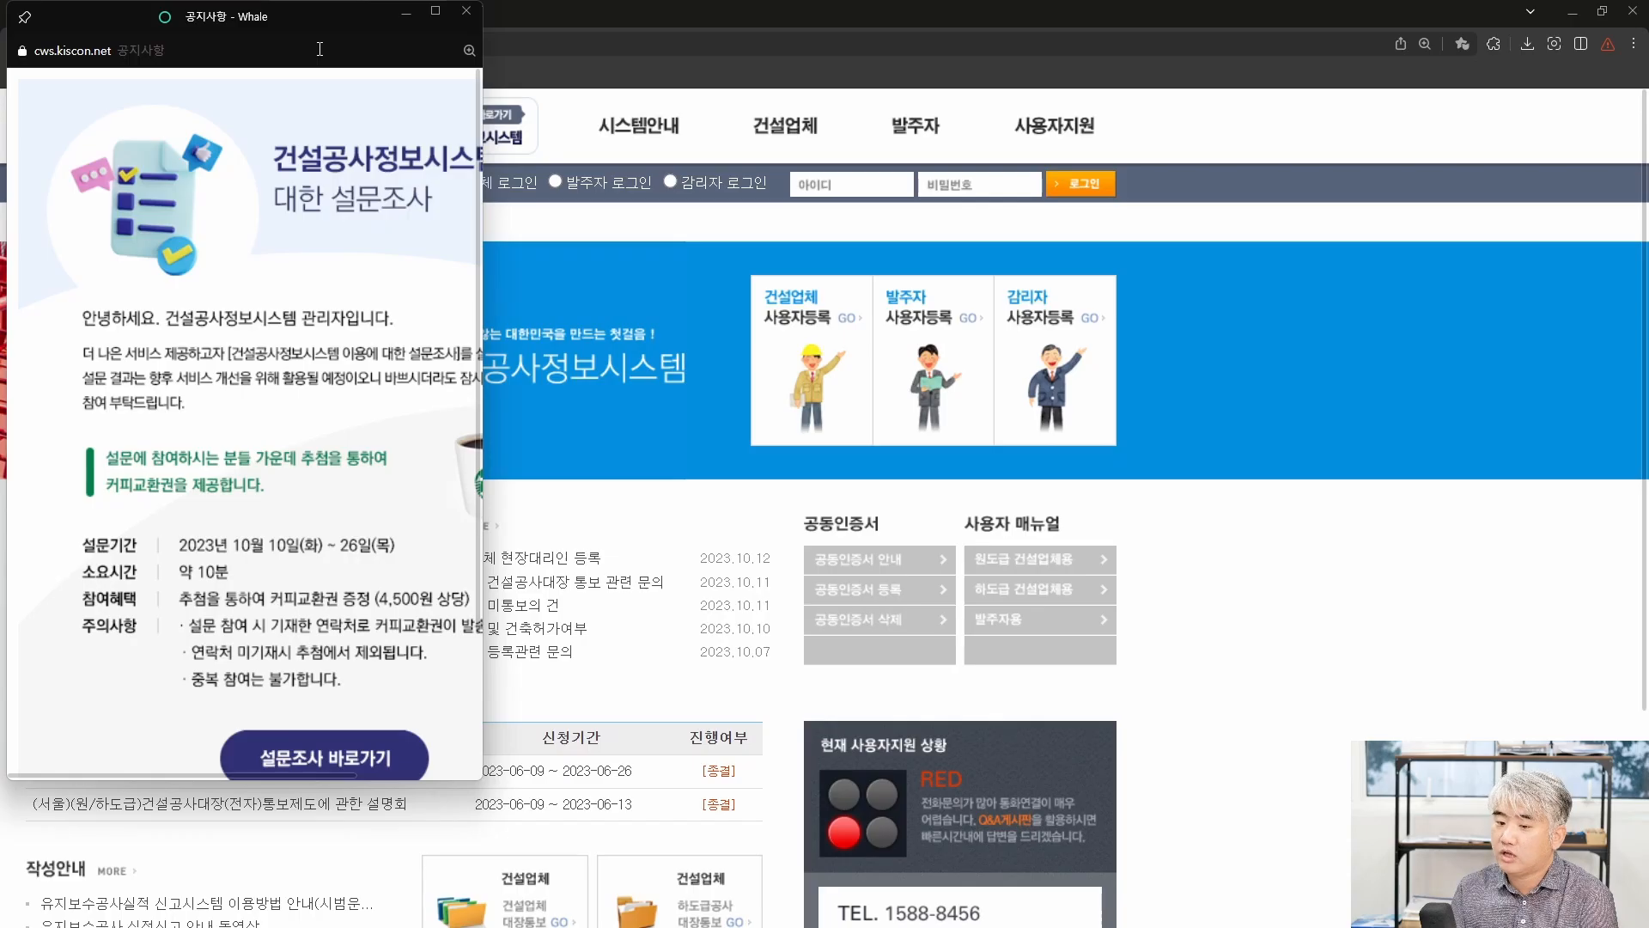
left_click(467, 11)
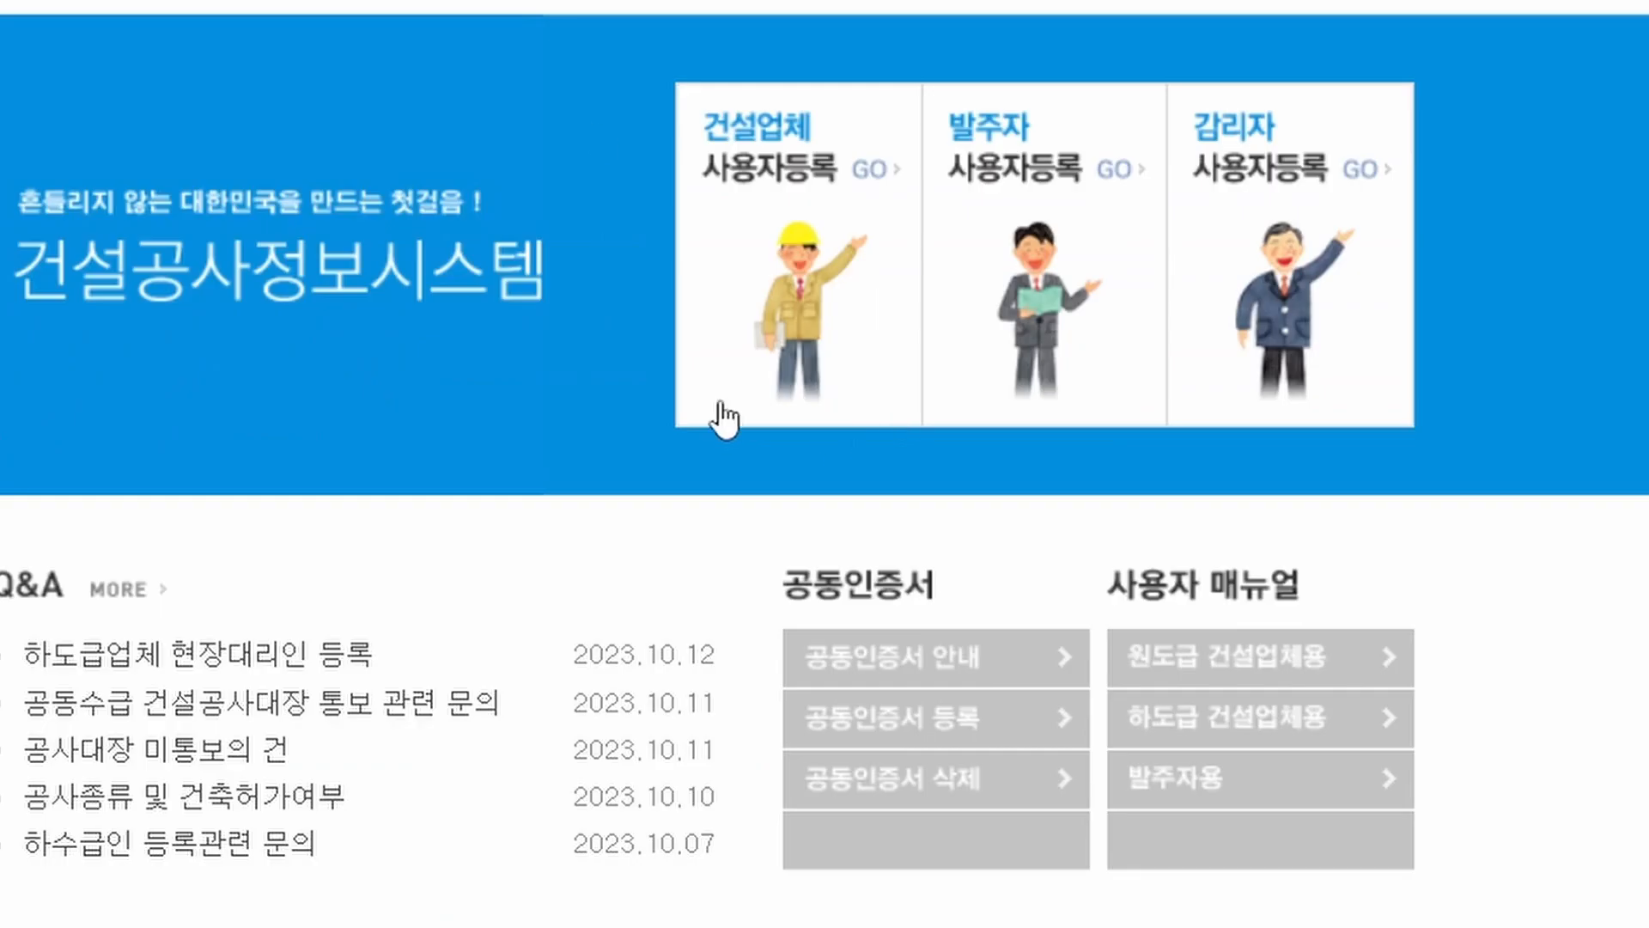
Go to 건설공사 대장관리 and start 건설공사대장신규작성 to offer the 원도급/하도급 choice.
left_click(806, 273)
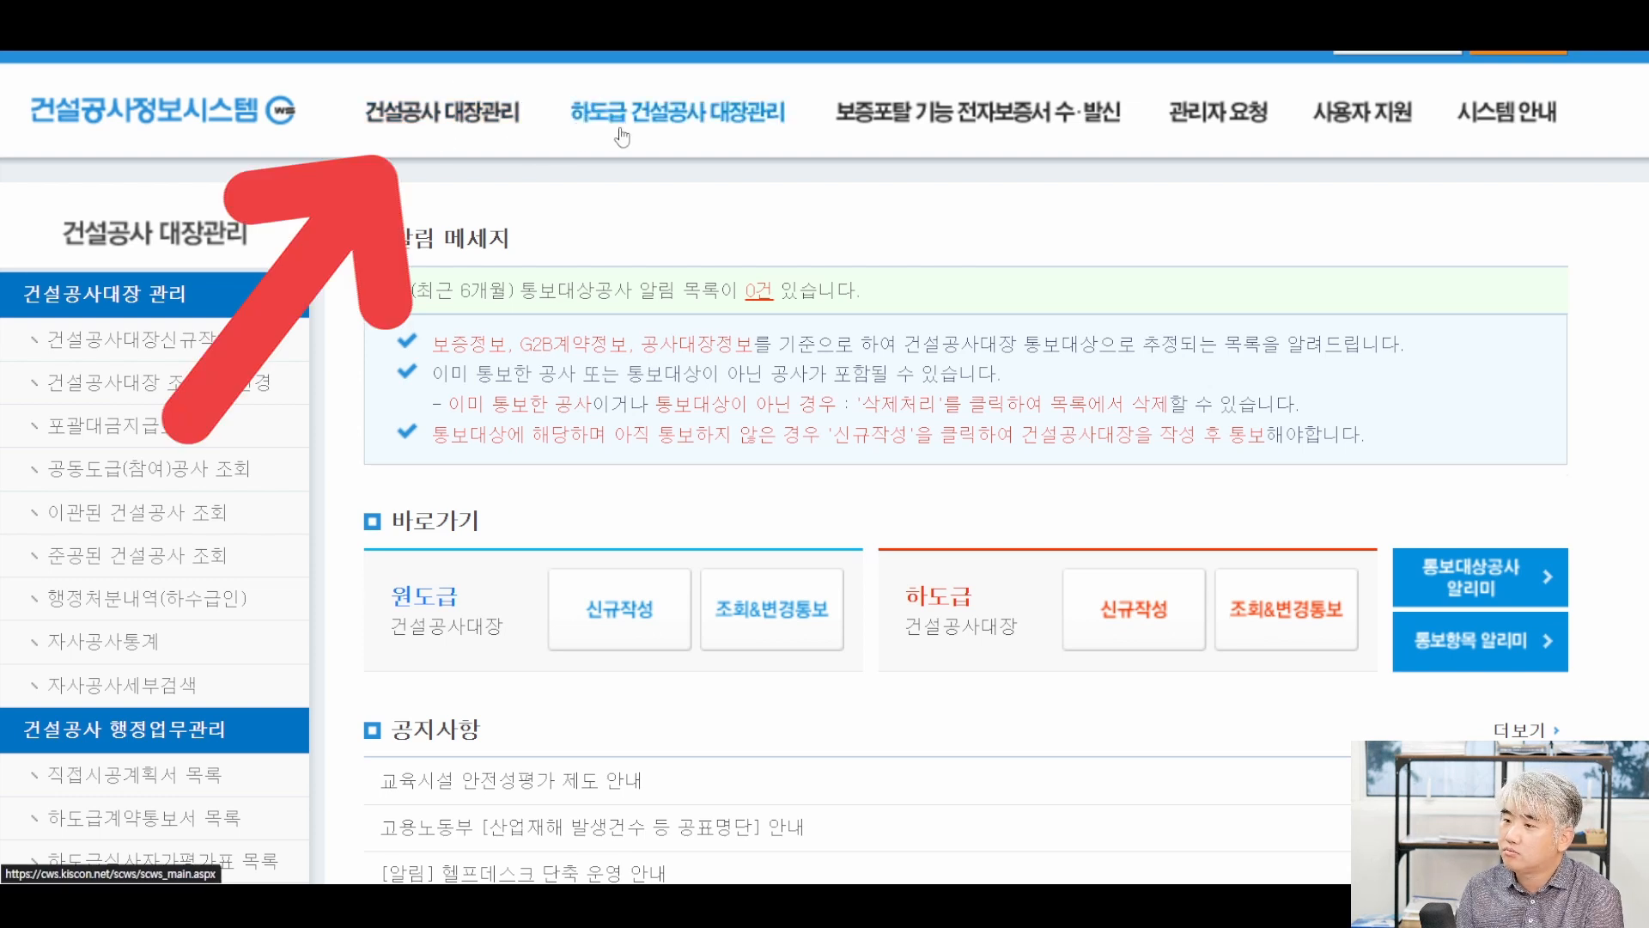
left_click(579, 121)
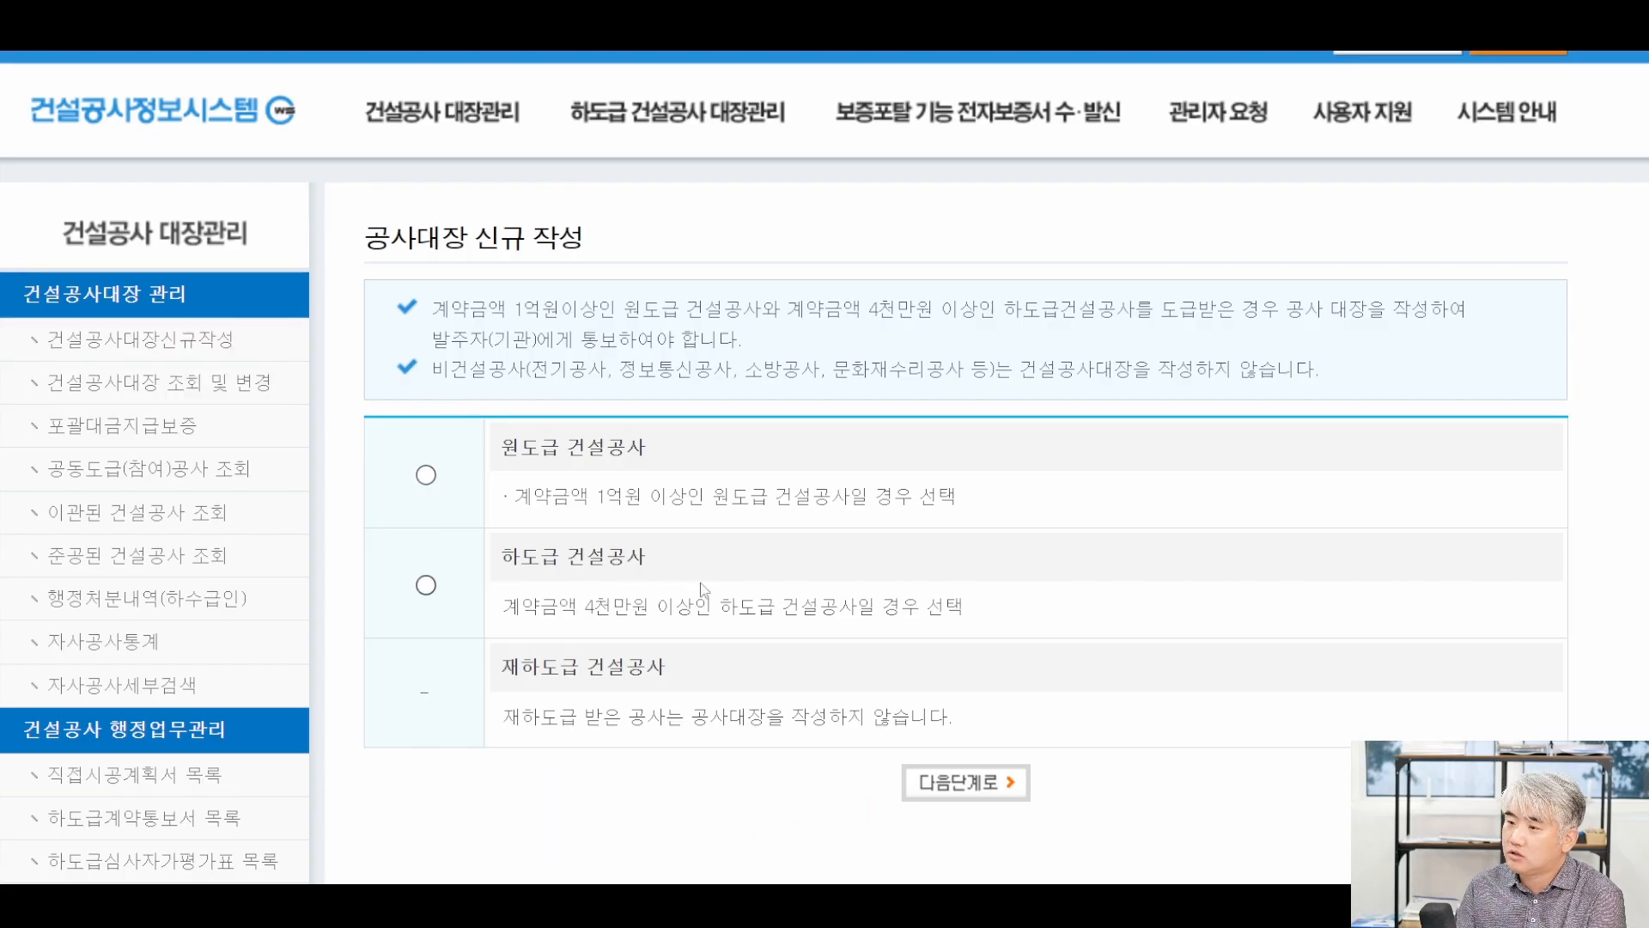
left_click(150, 341)
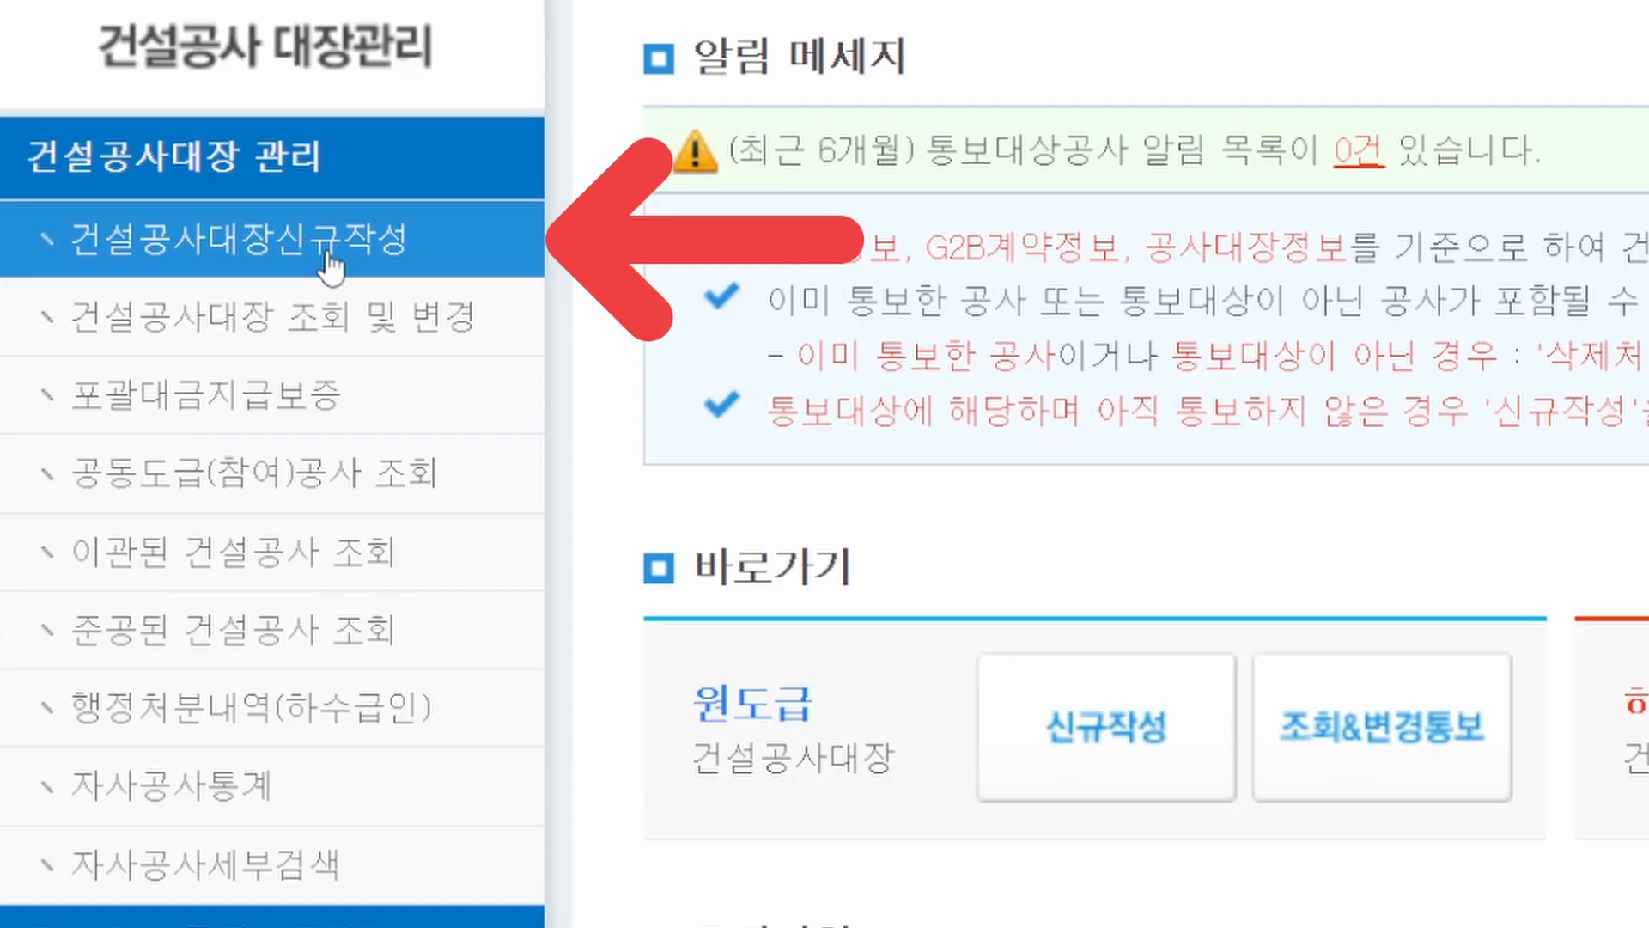
left_click(329, 265)
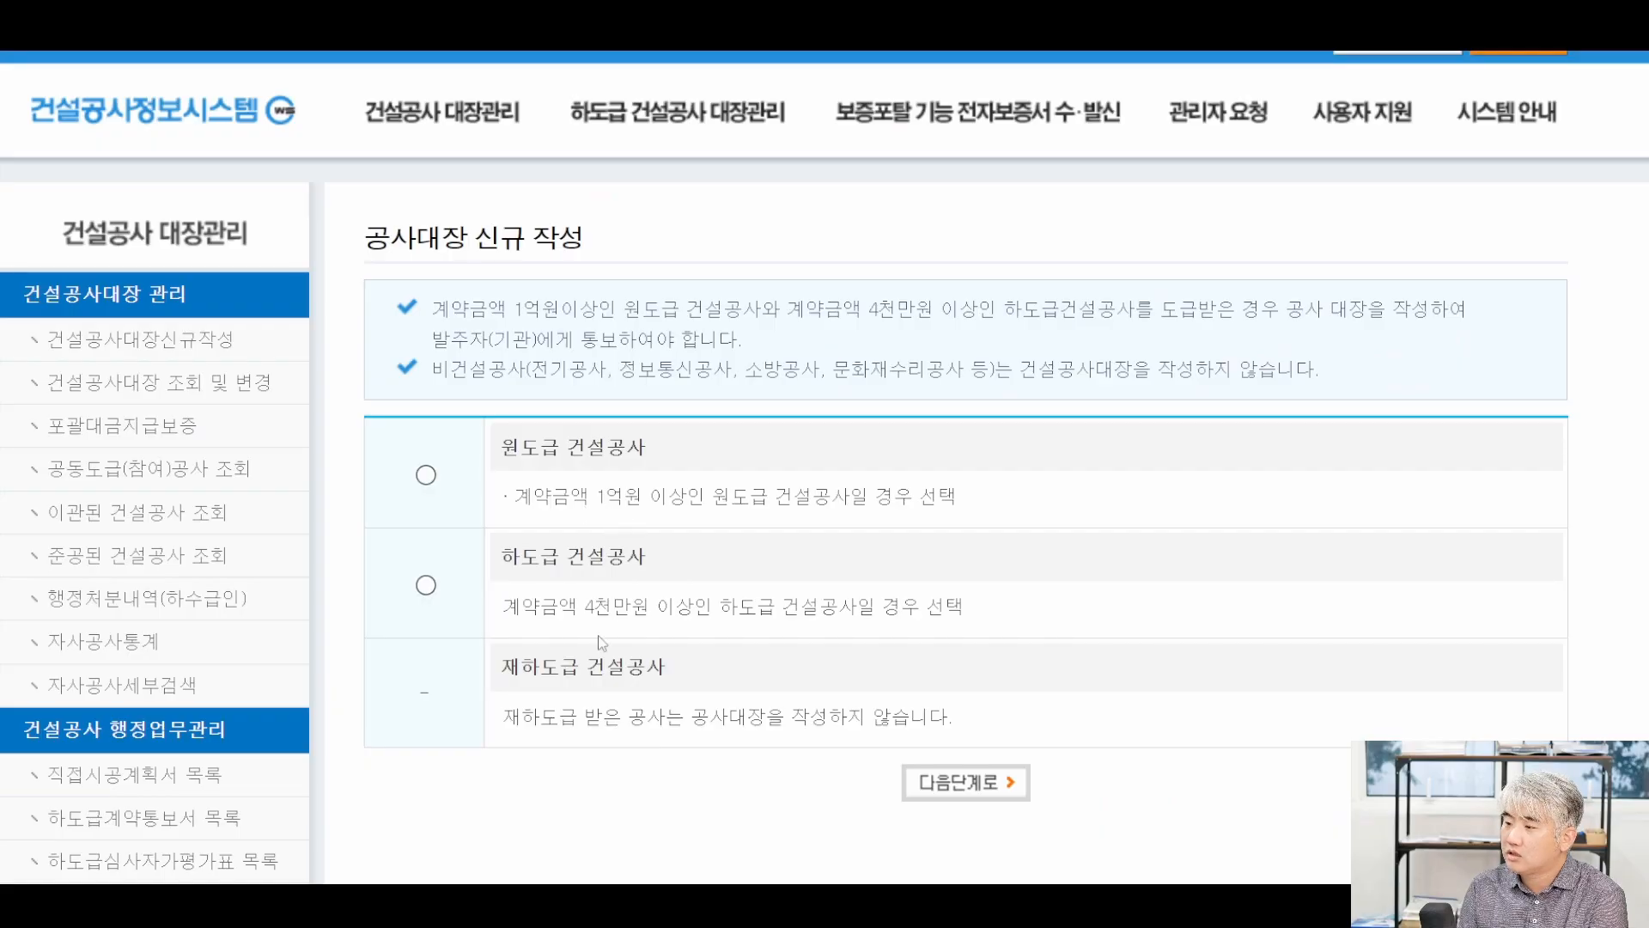
left_click(601, 562)
left_click(898, 784)
scroll(894, 648, "down", 4)
scroll(877, 643, "up", 3)
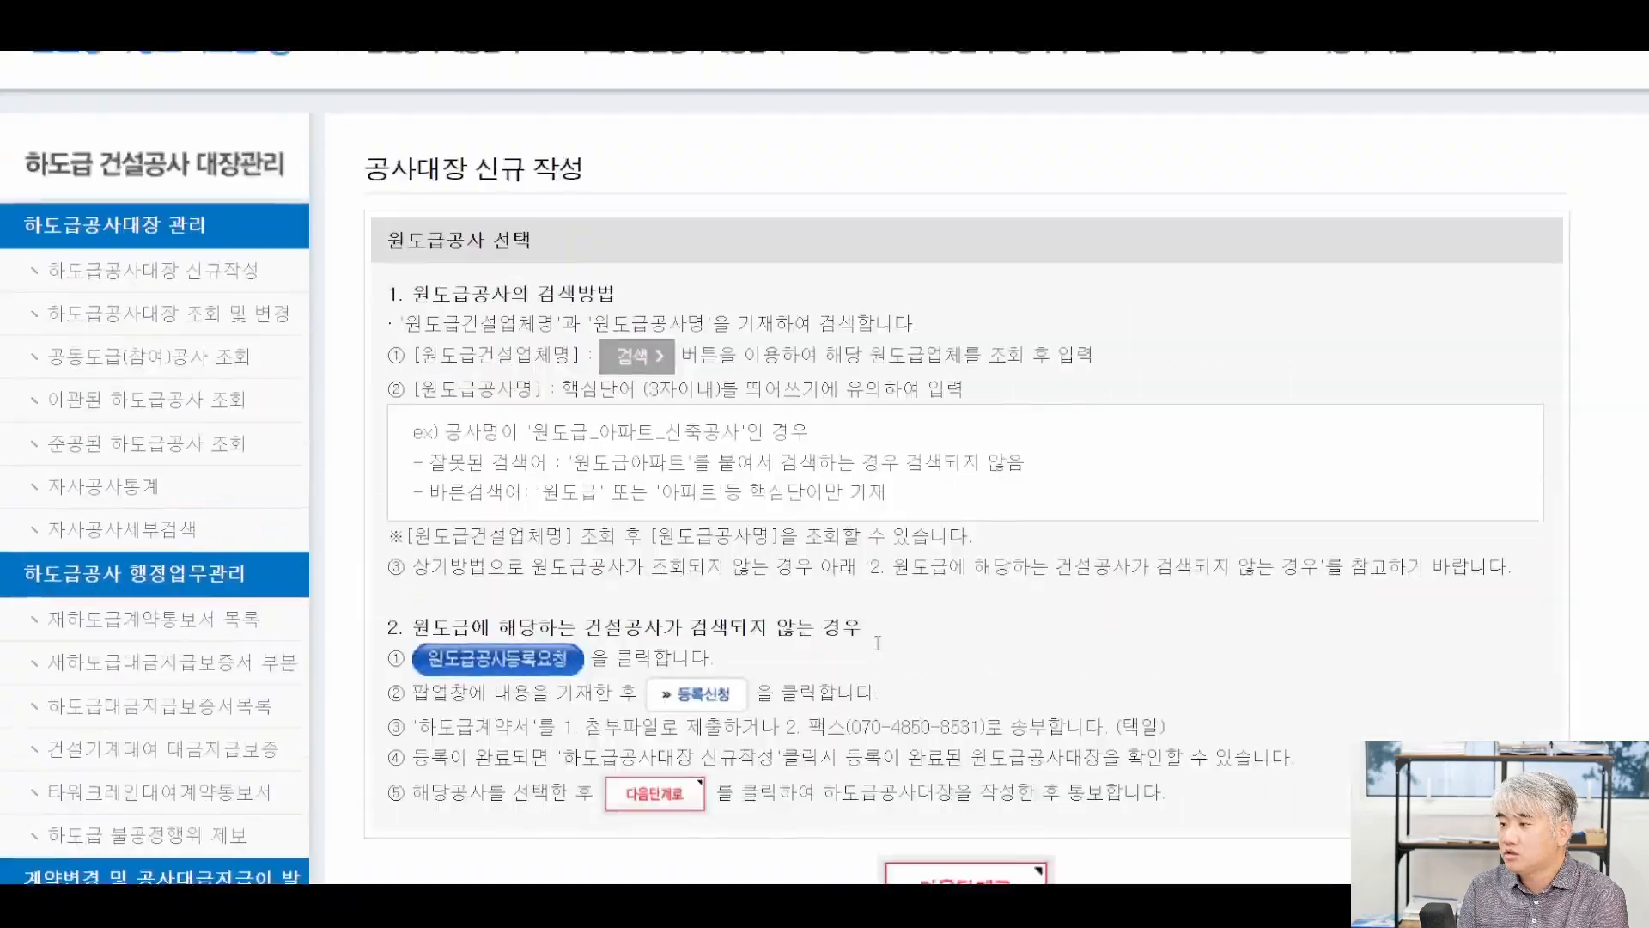
scroll(877, 642, "up", 1)
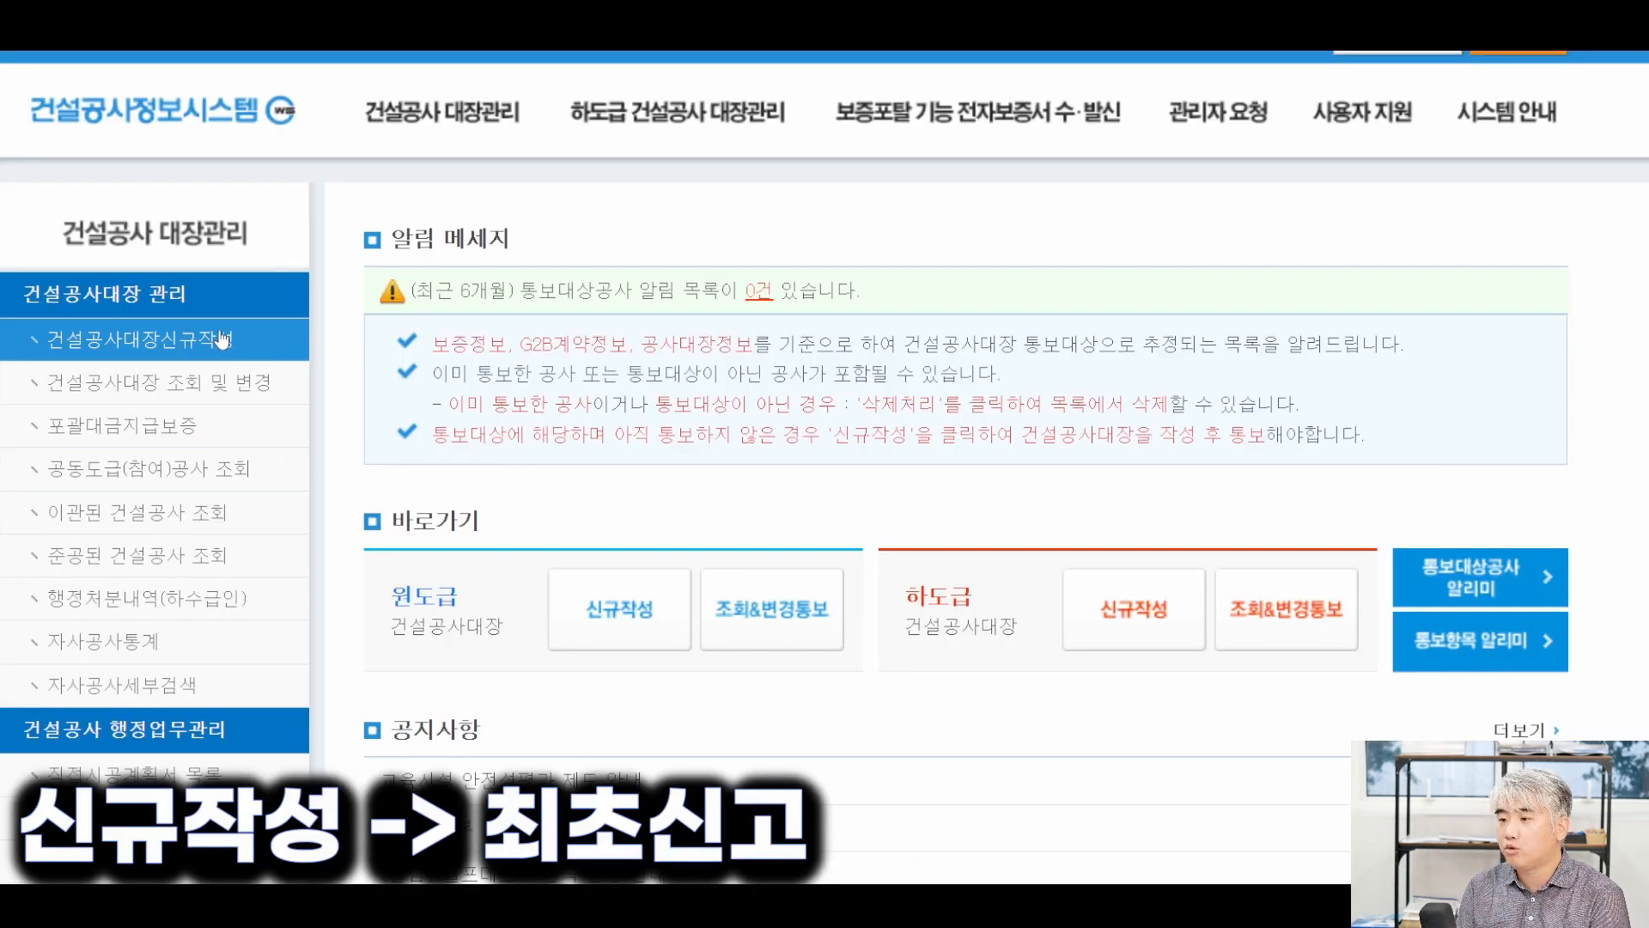
left_click(221, 391)
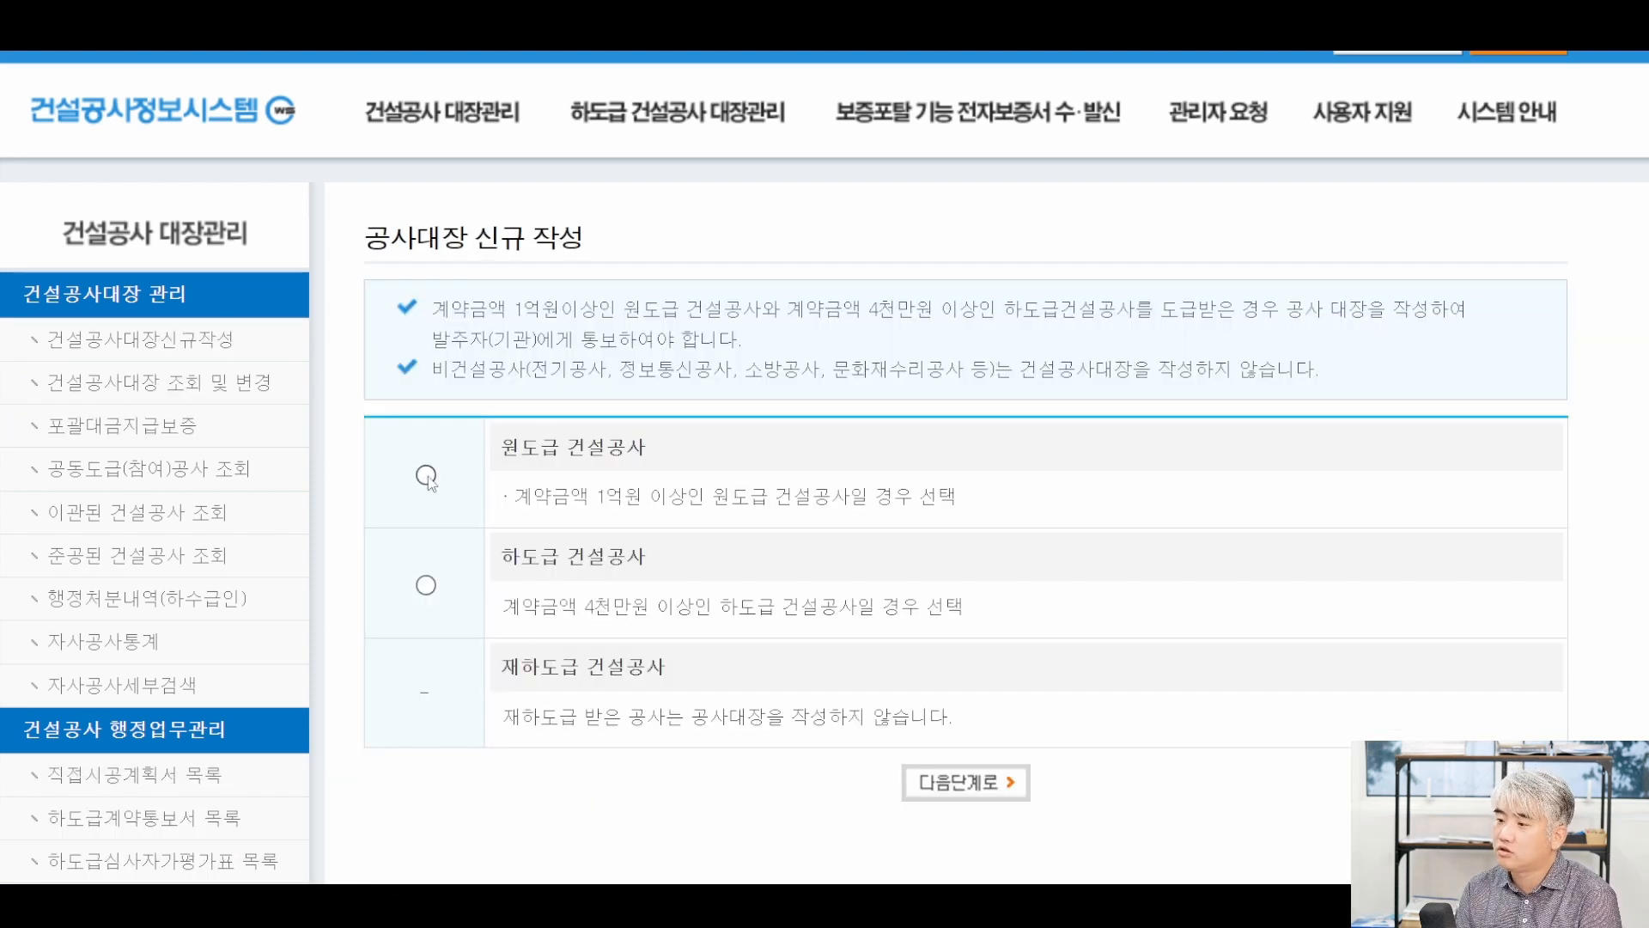
Choose 원도급 건설공사, then the 일반공사 - 계속비공사 category, to reach the blank 공사개요 form.
left_click(427, 476)
left_click(962, 784)
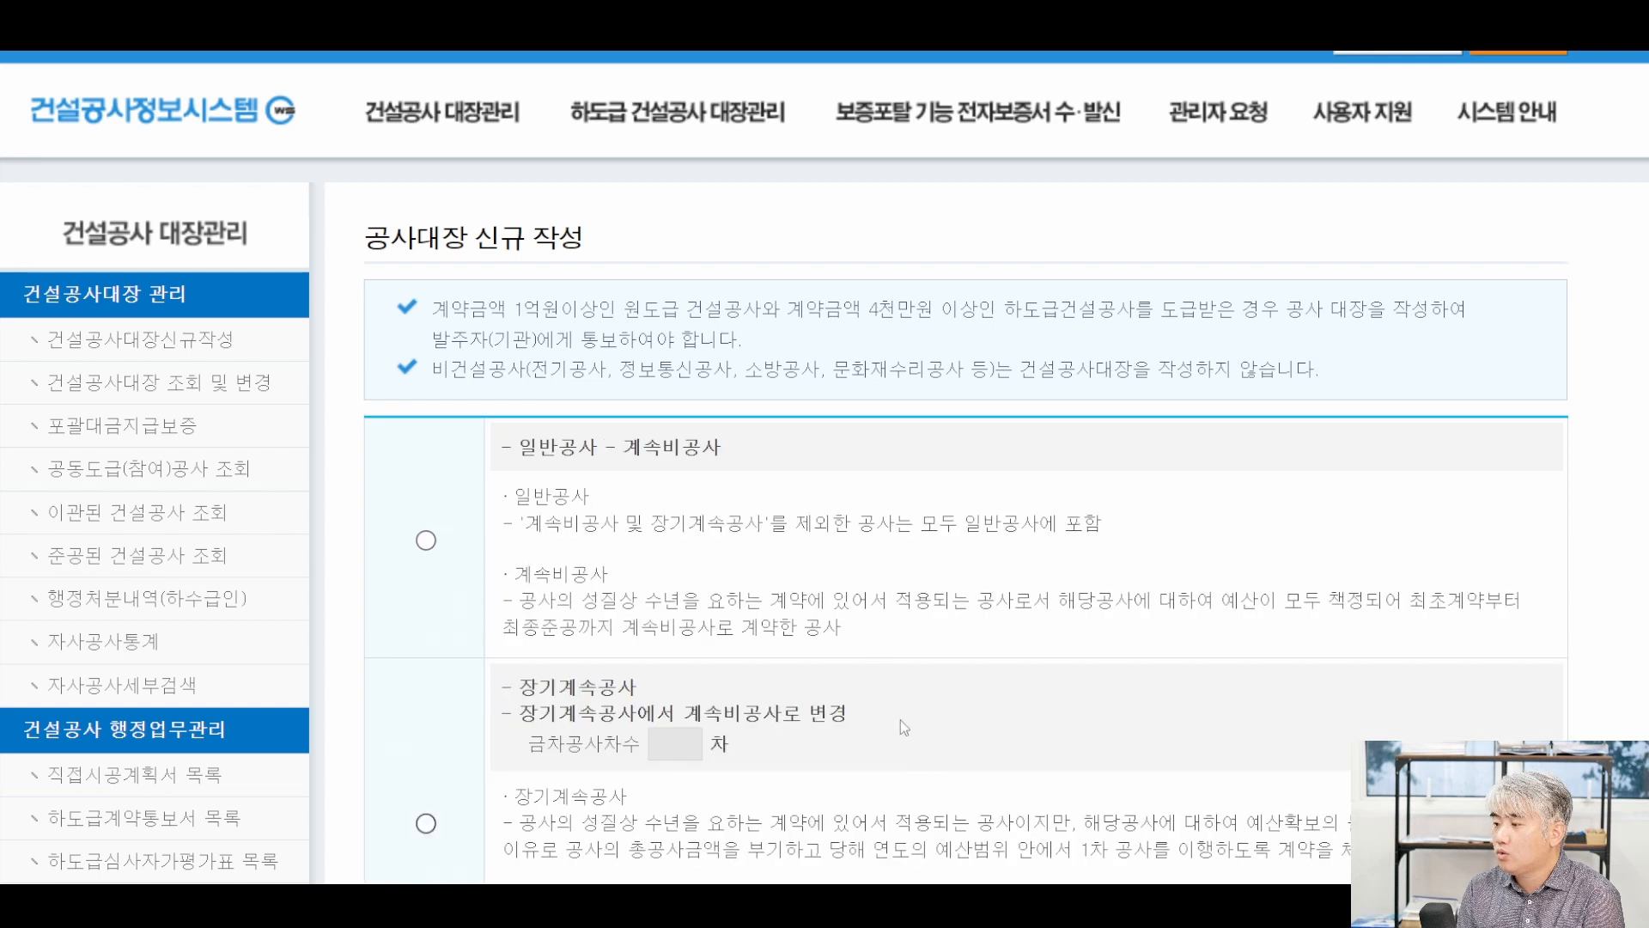
left_click(816, 560)
scroll(786, 560, "down", 3)
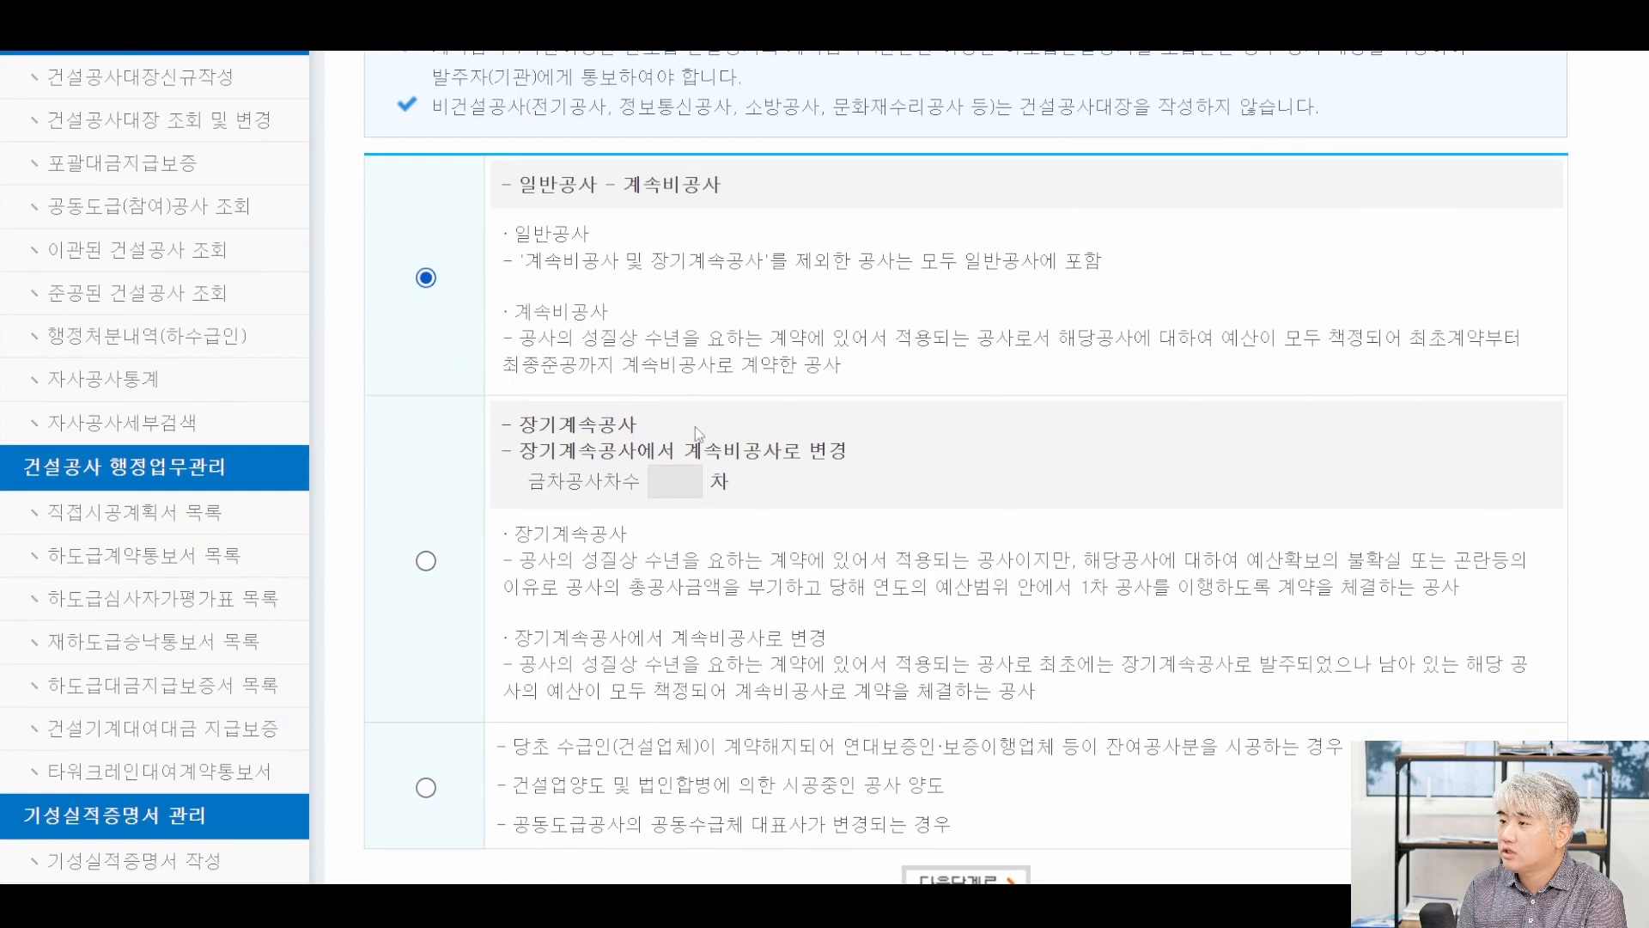
scroll(767, 394, "down", 1)
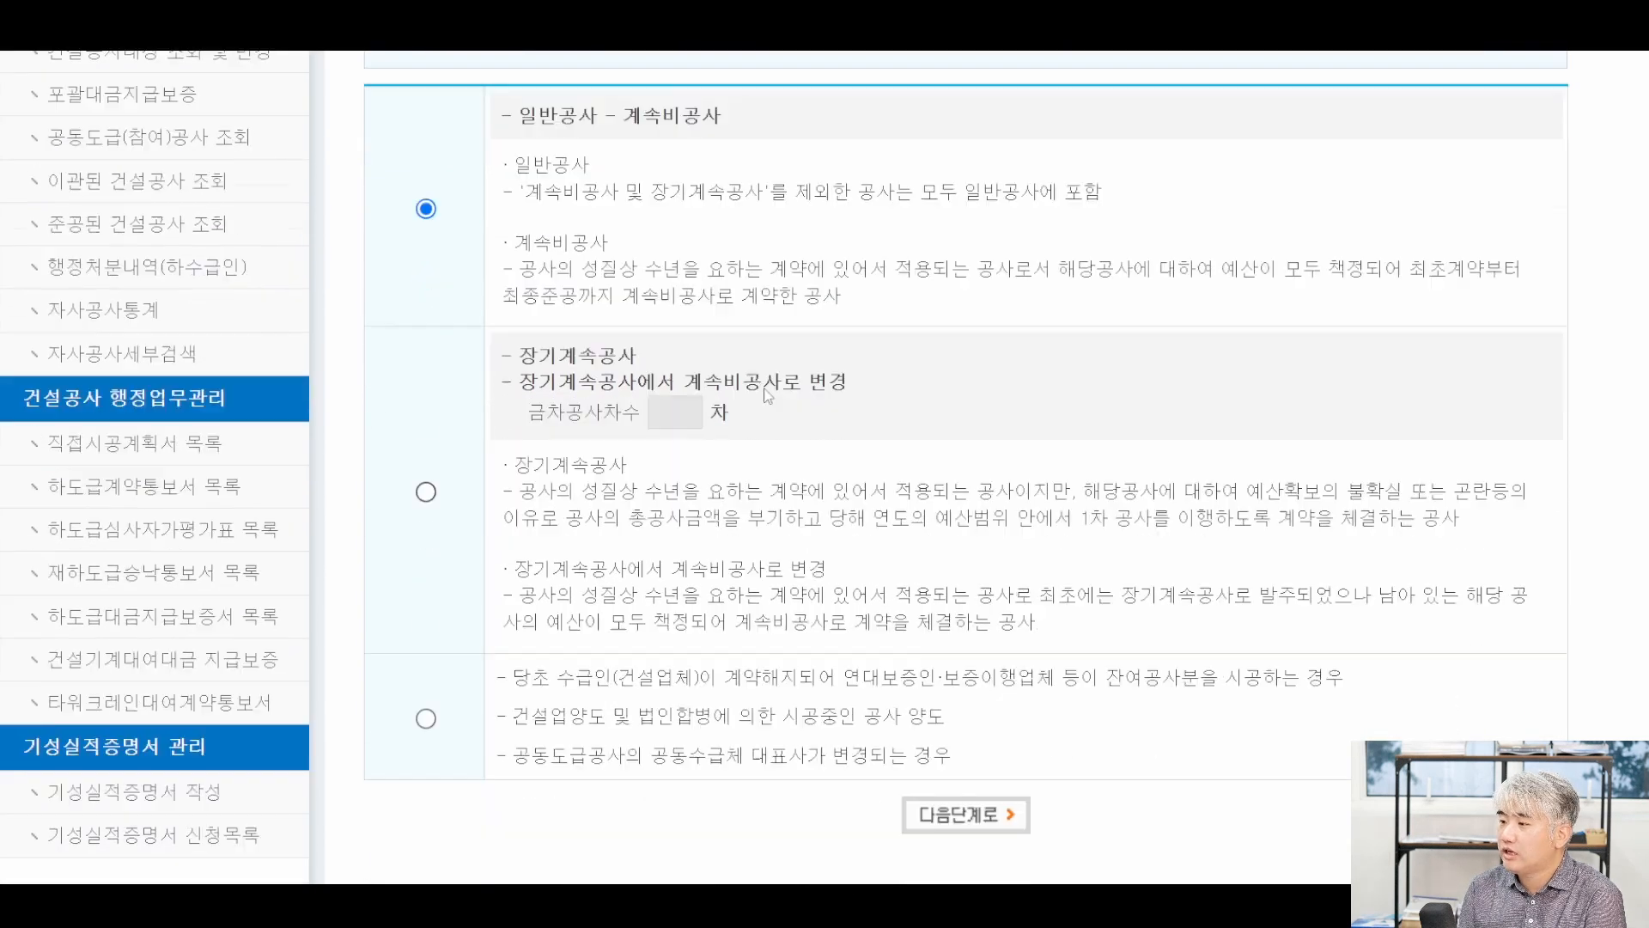
scroll(767, 395, "down", 1)
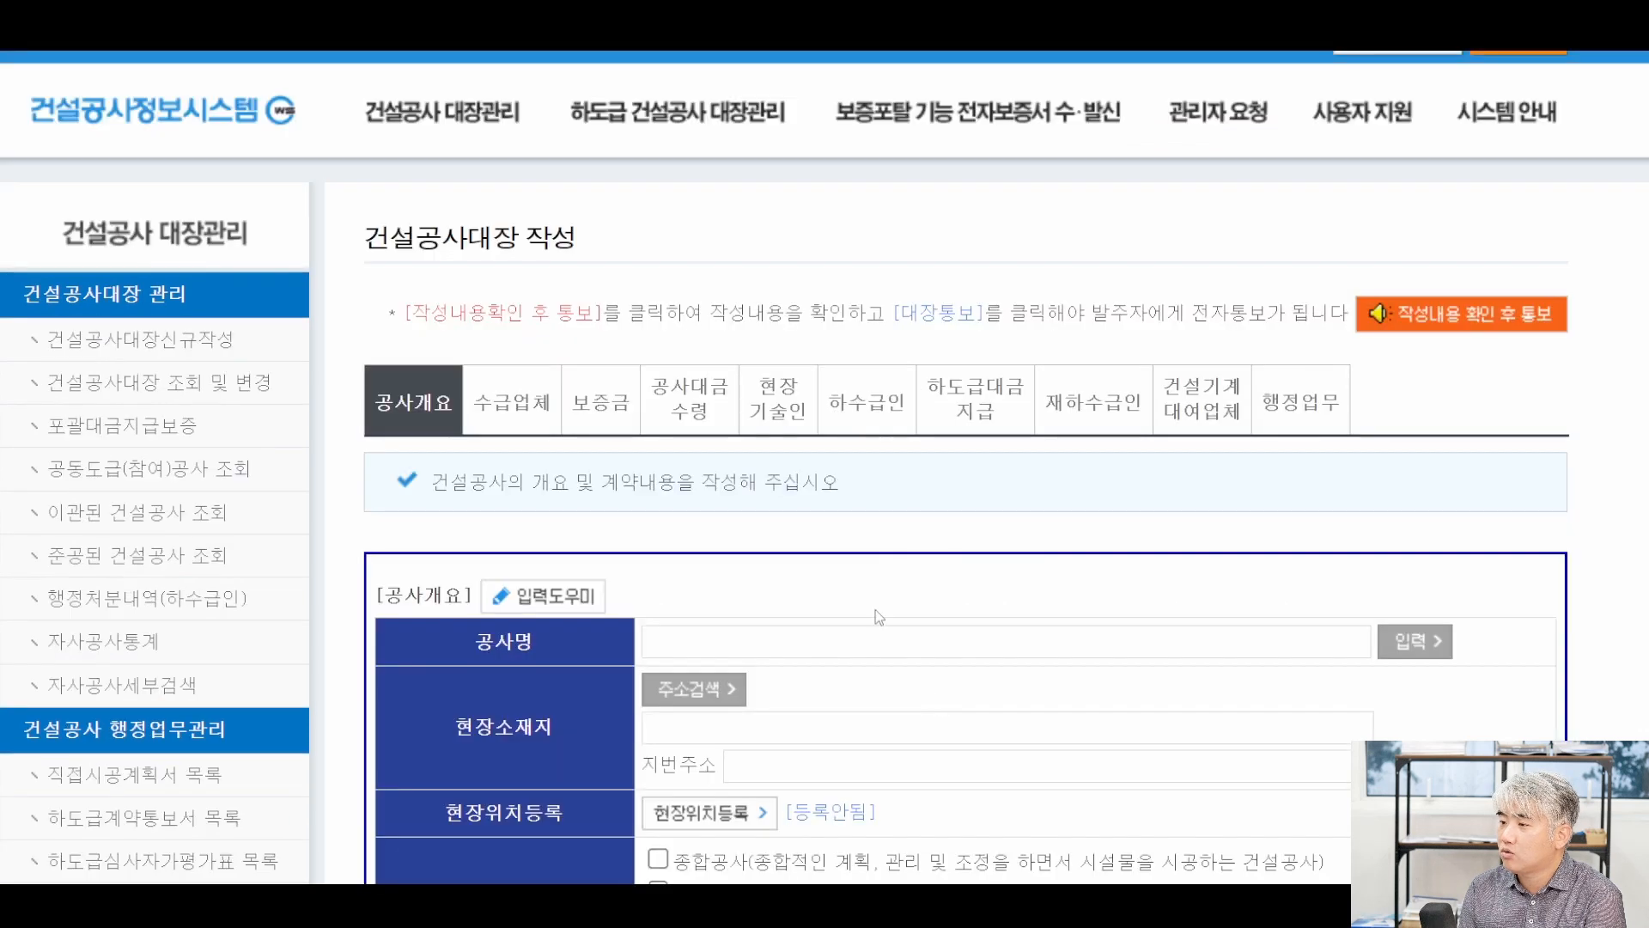
scroll(874, 609, "down", 3)
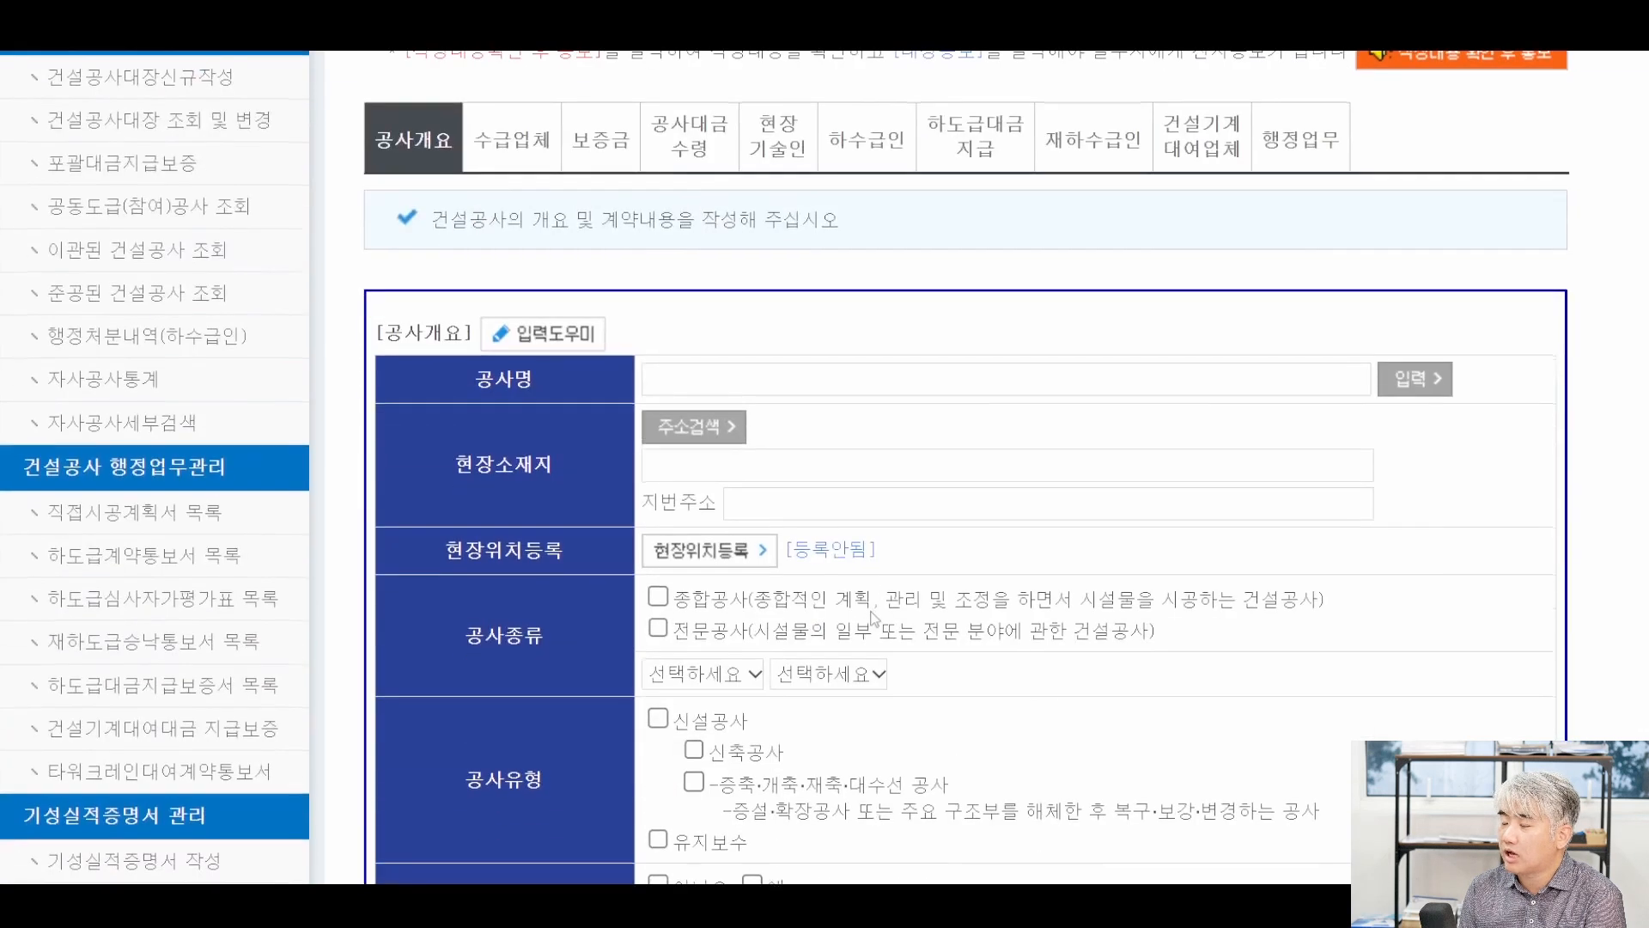
scroll(863, 588, "up", 3)
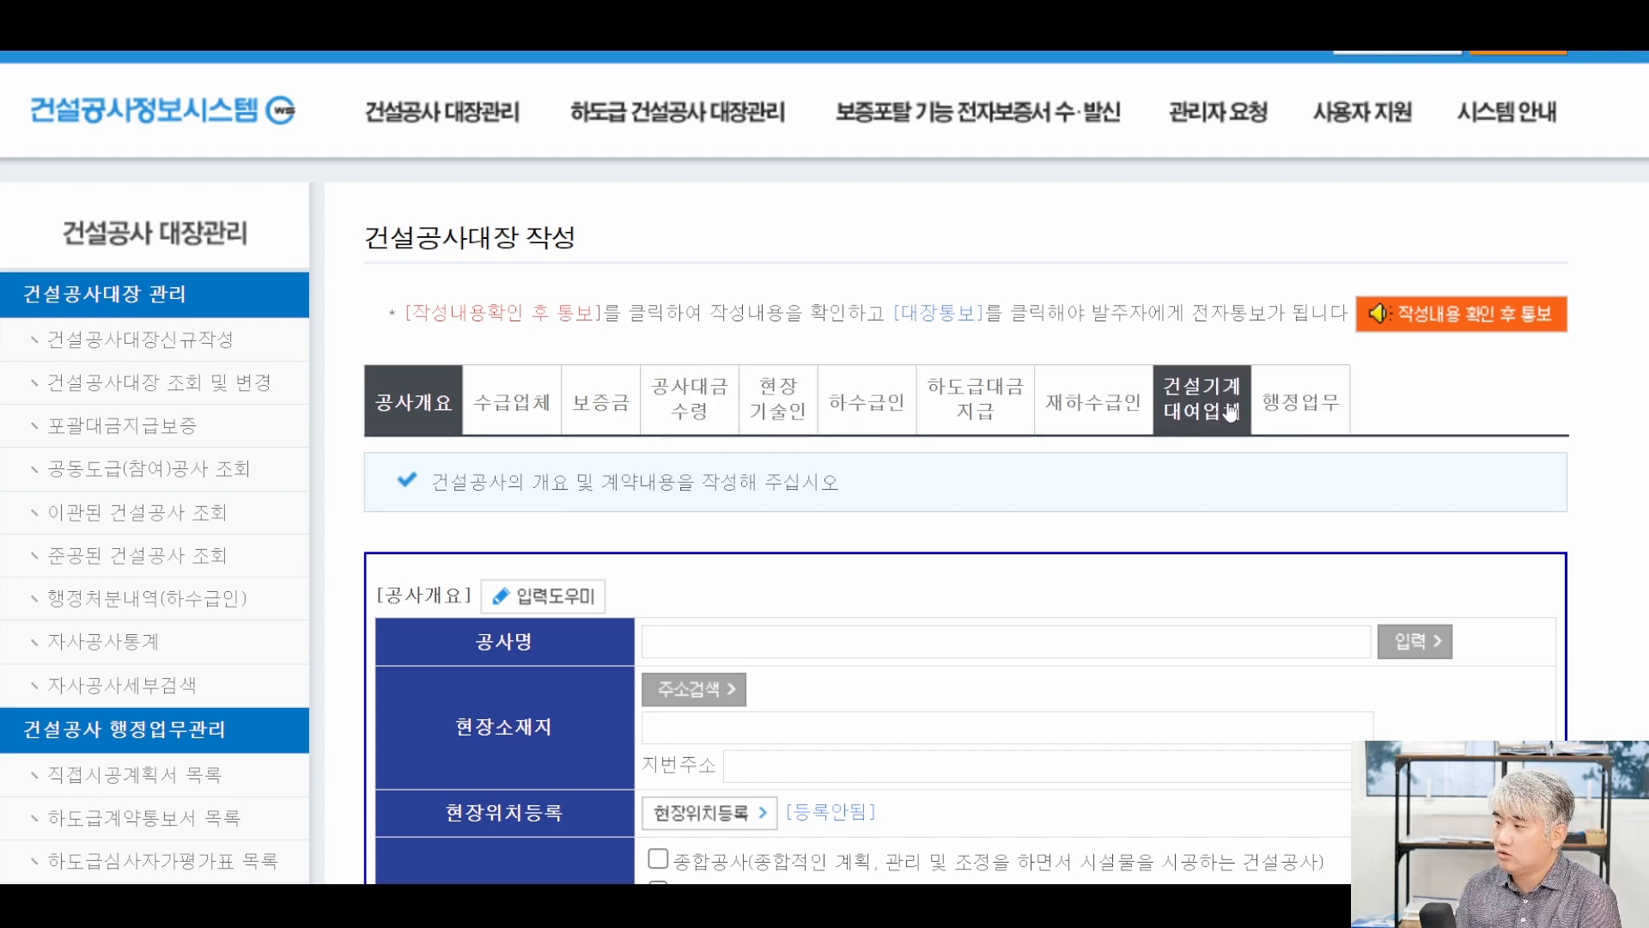
Name the project 류실장빌딩 신축공사 and save the name.
scroll(408, 375, "down", 1)
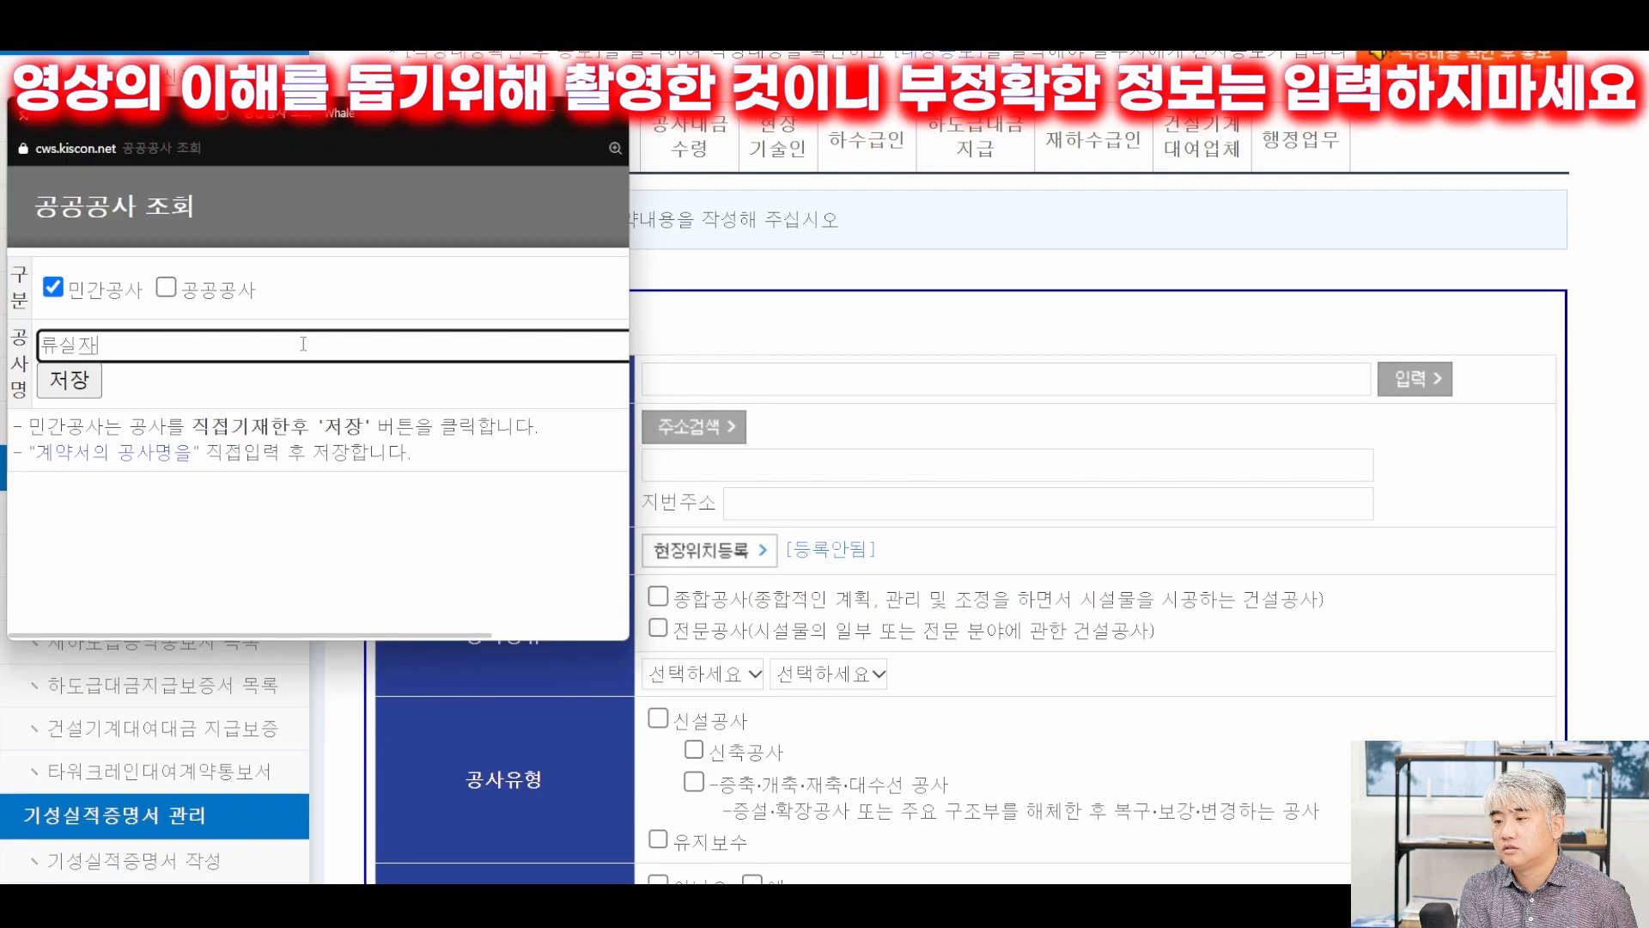
type("빌딩 신축공사")
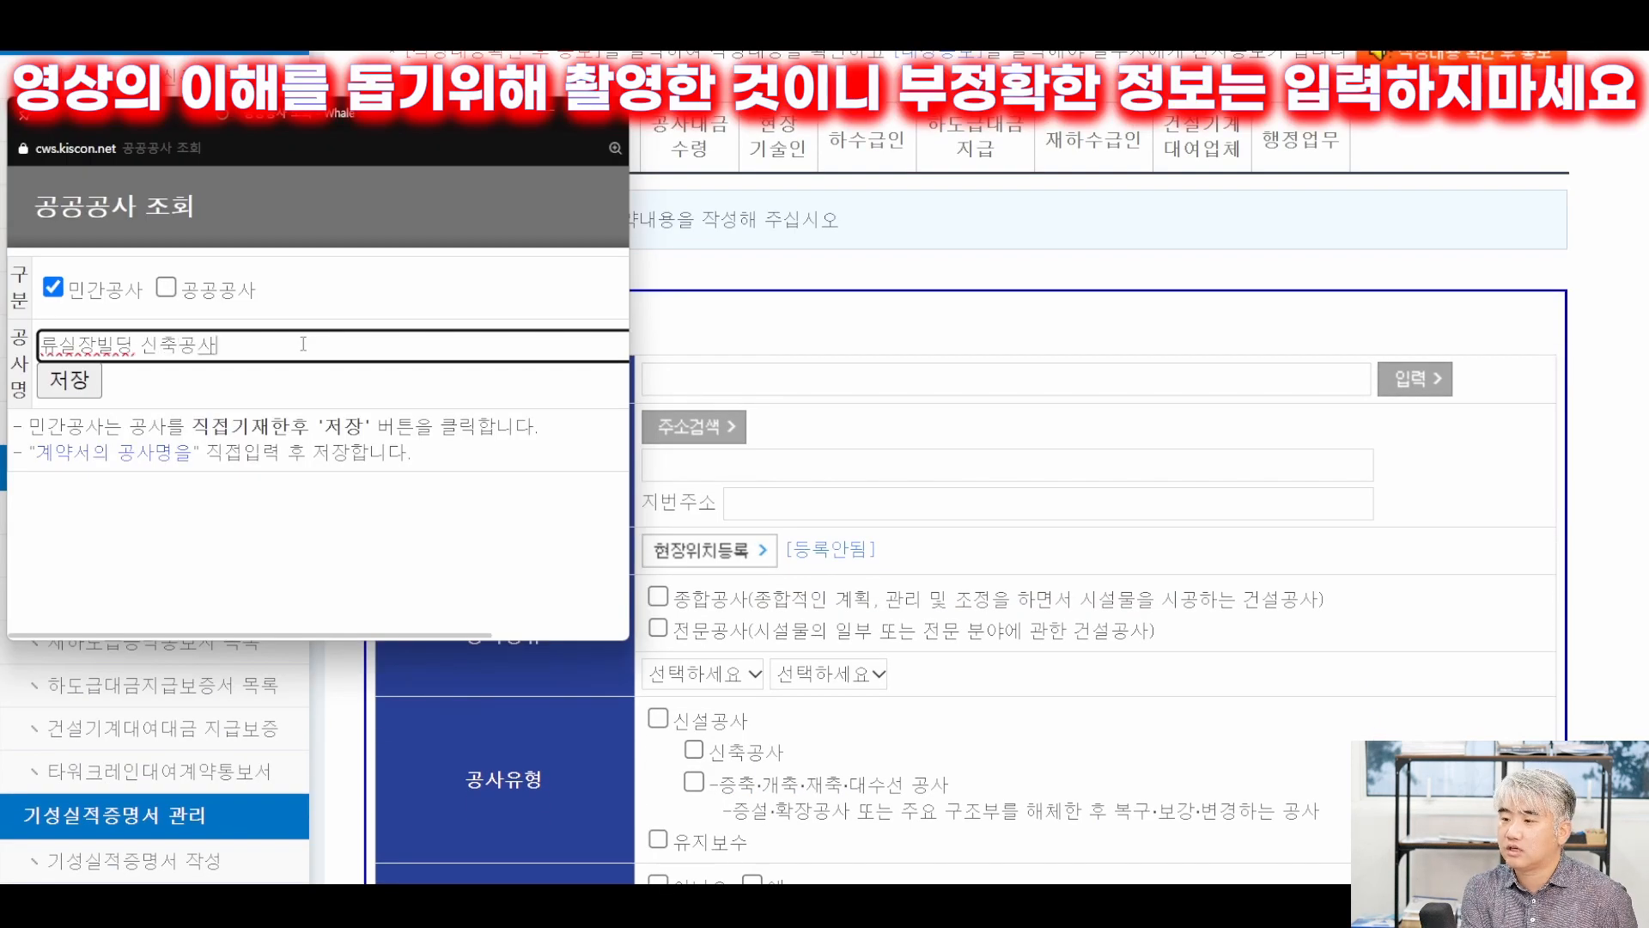
left_click(69, 380)
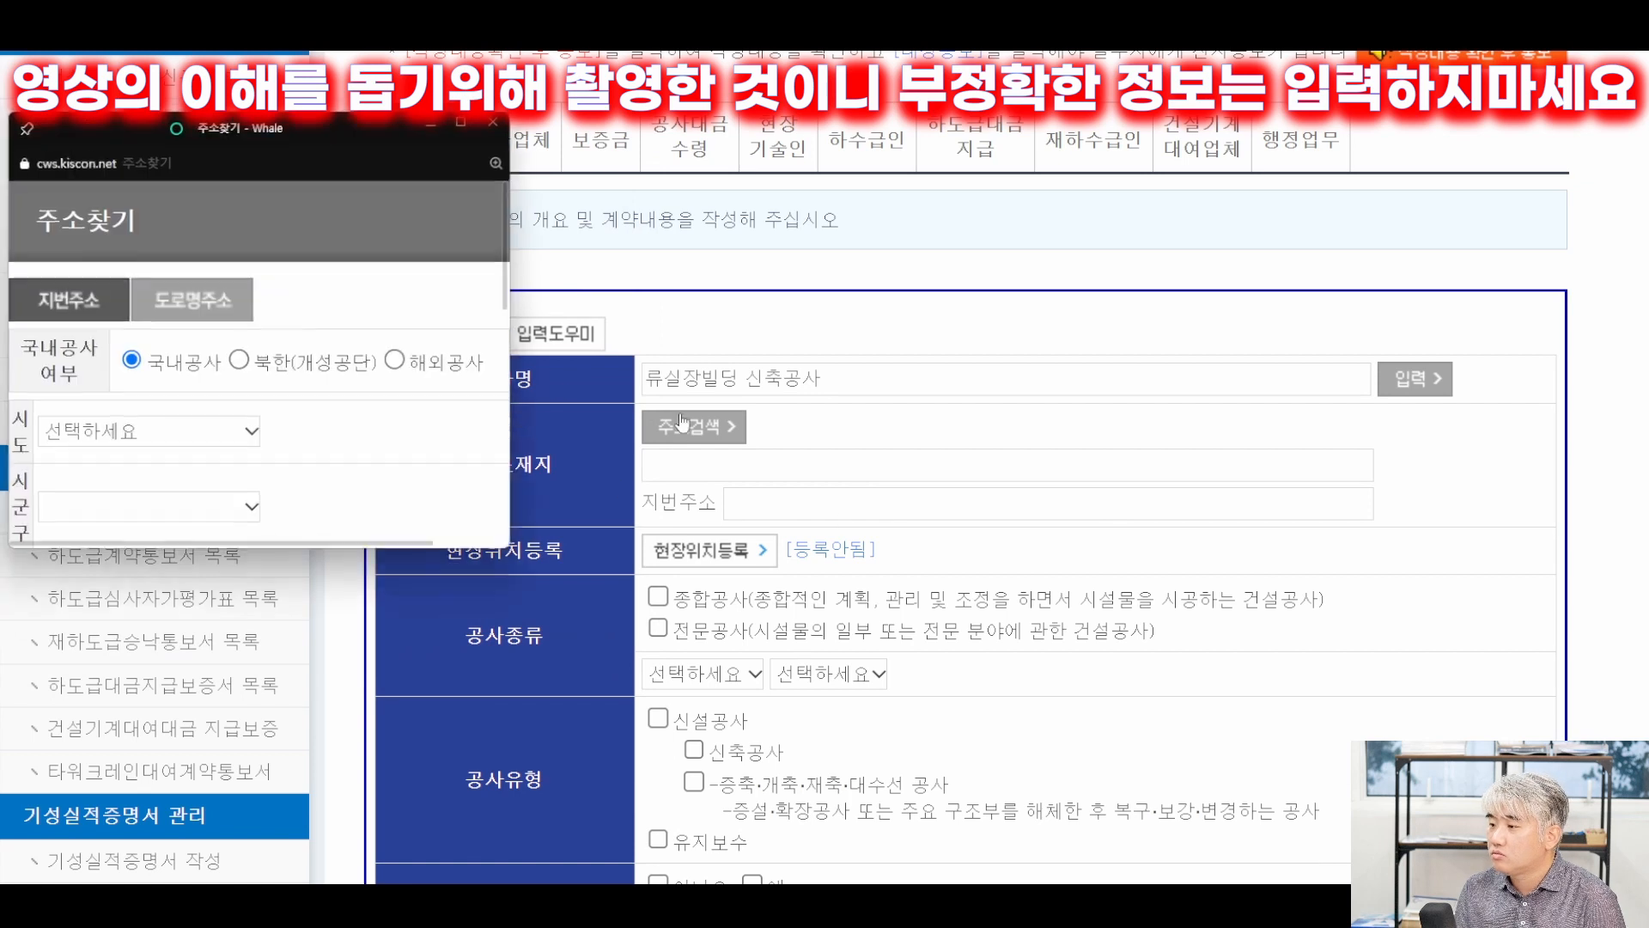
left_click(244, 370)
left_click(172, 364)
left_click(177, 439)
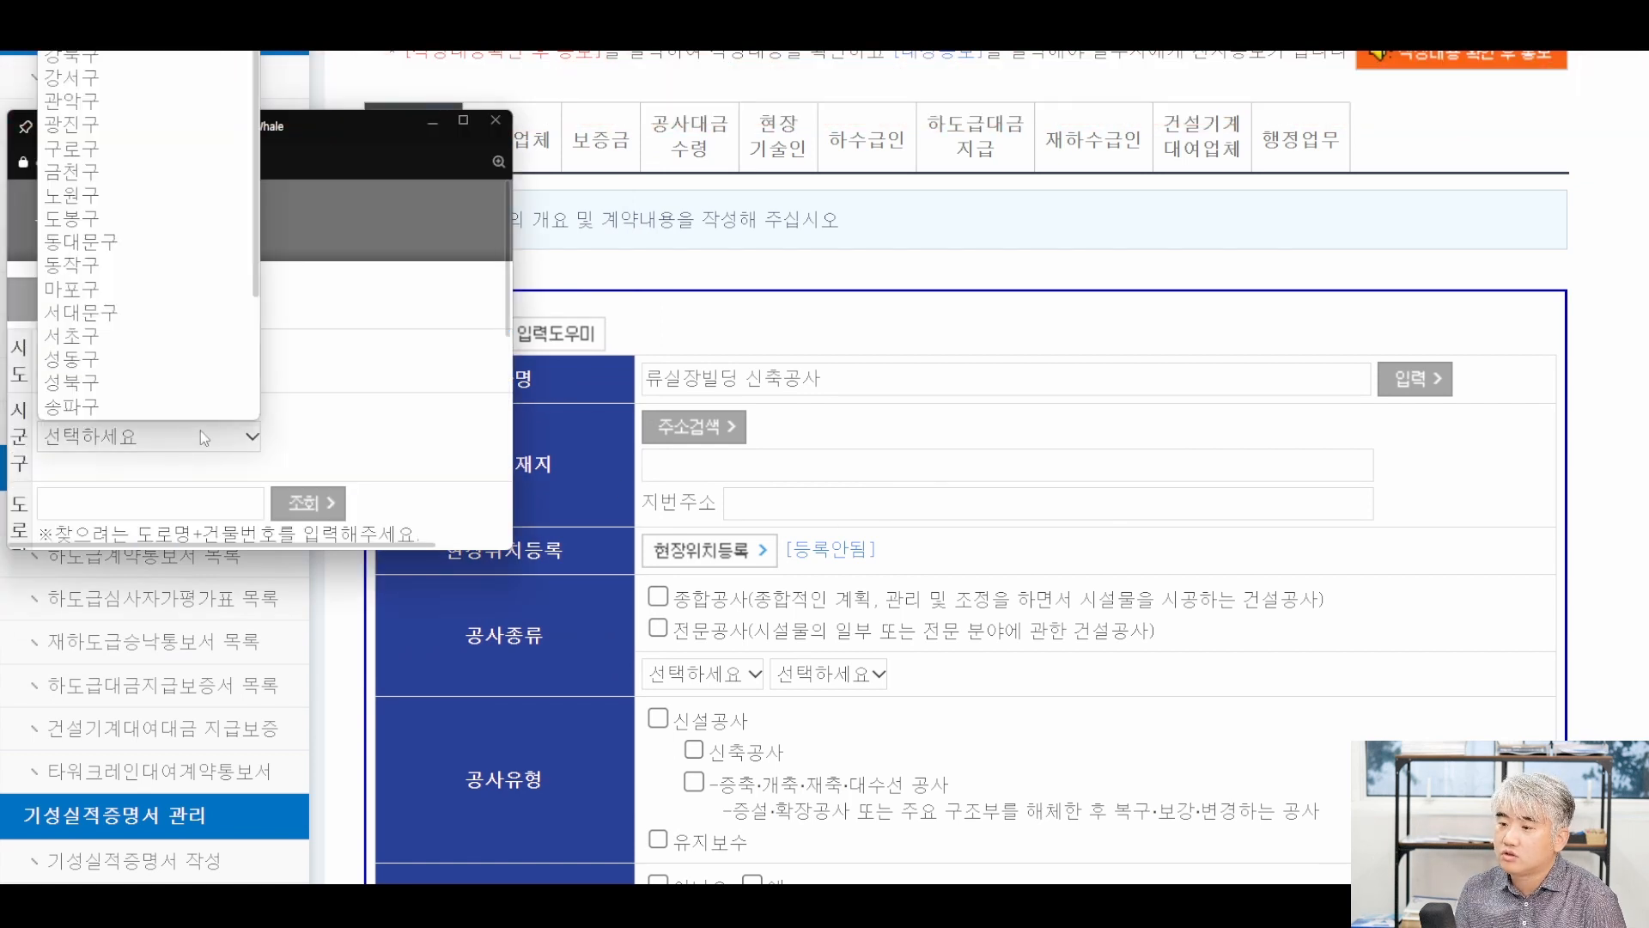
scroll(129, 258, "down", 1)
left_click(129, 155)
scroll(163, 258, "down", 3)
left_click(300, 284)
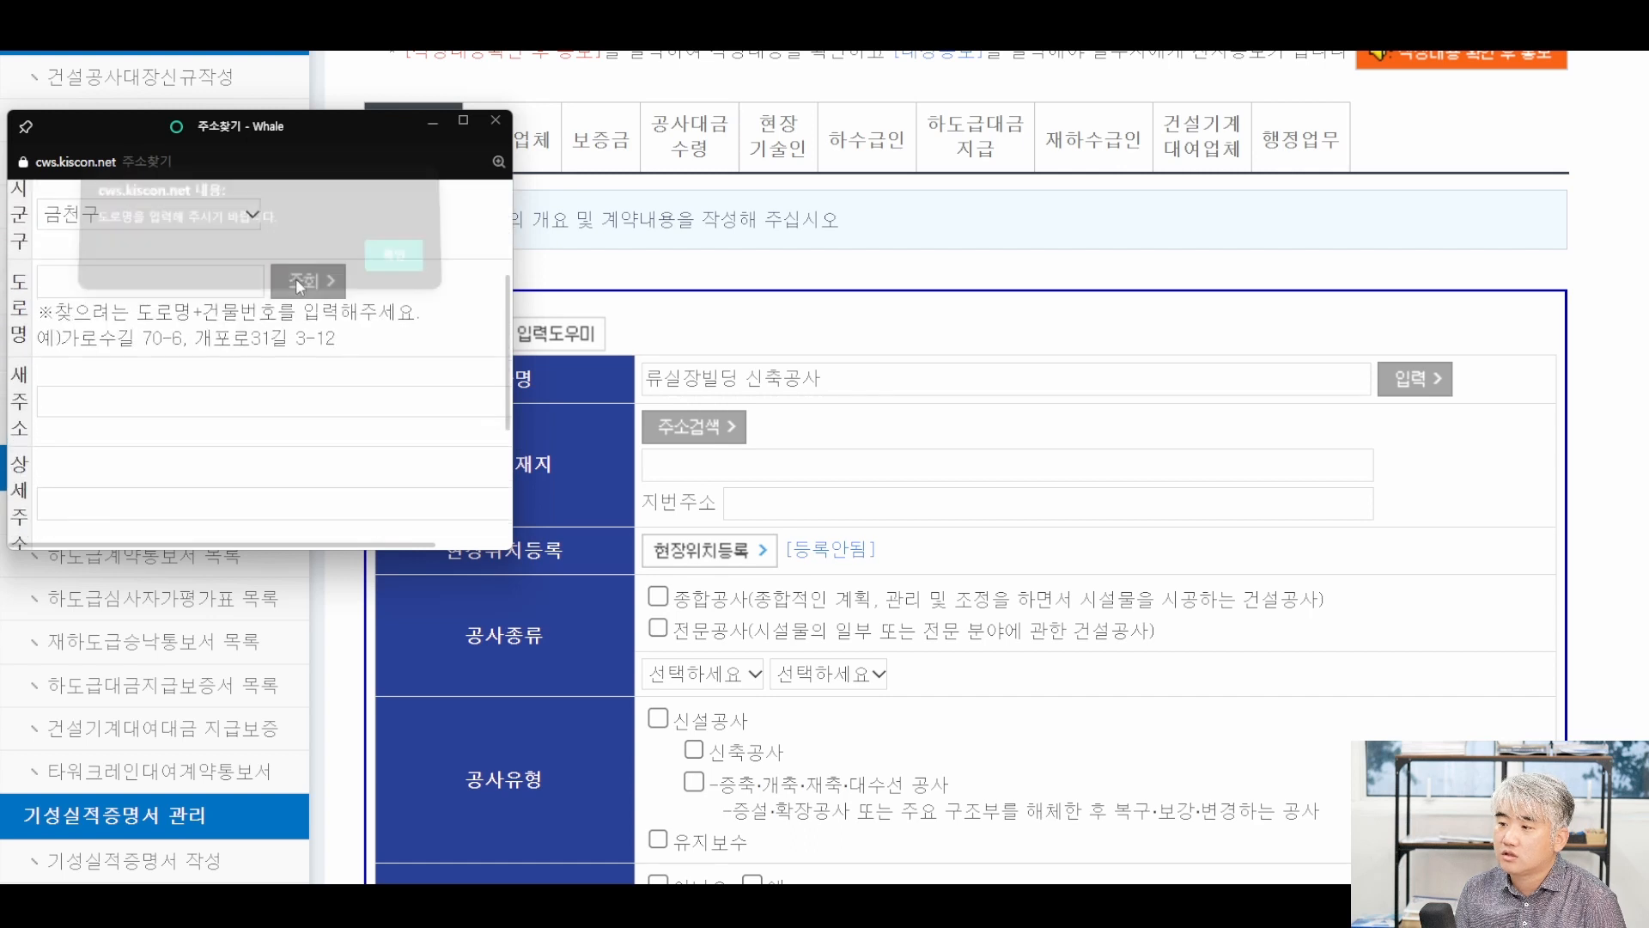
left_click(370, 273)
left_click(137, 512)
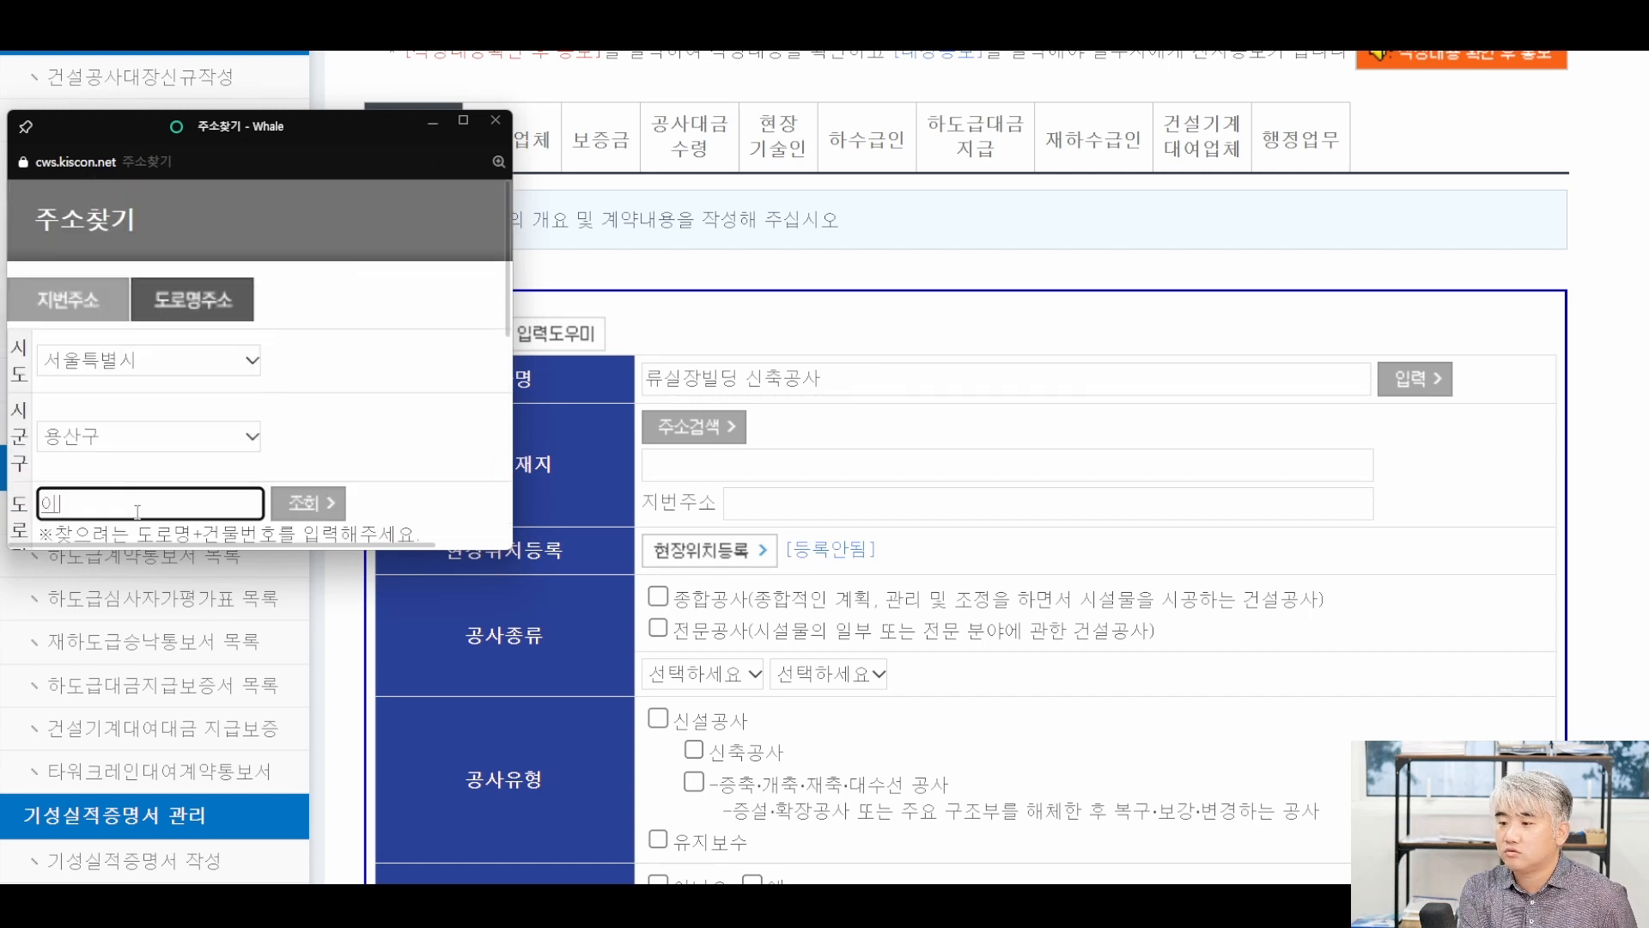
left_click(290, 507)
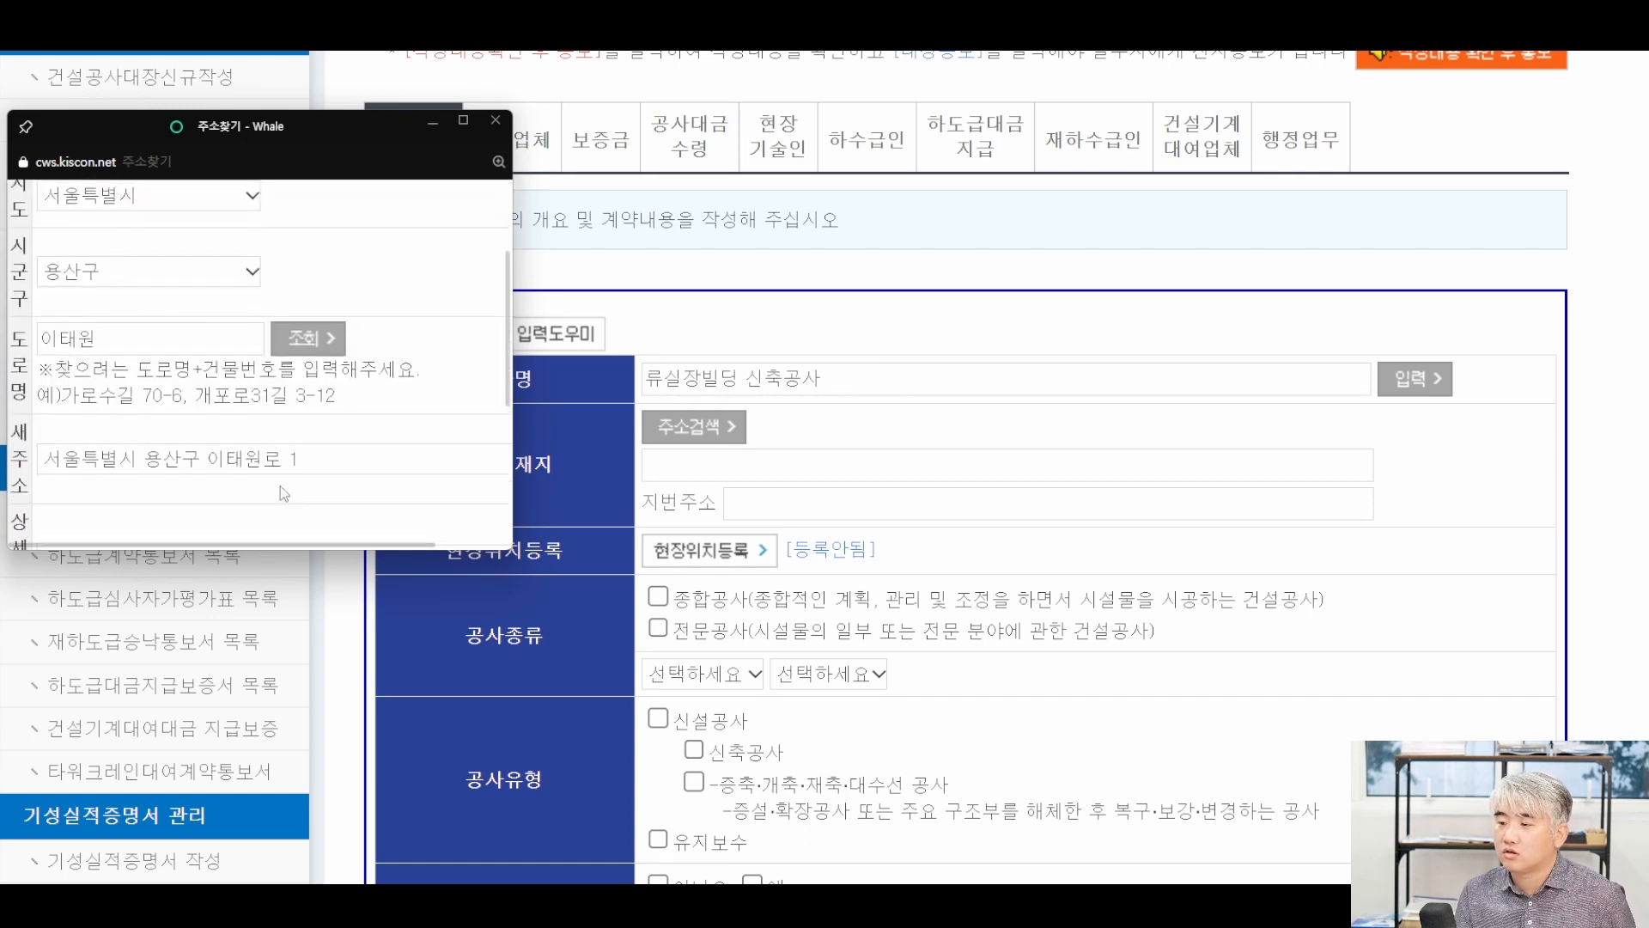
left_click(172, 458)
left_click(179, 513)
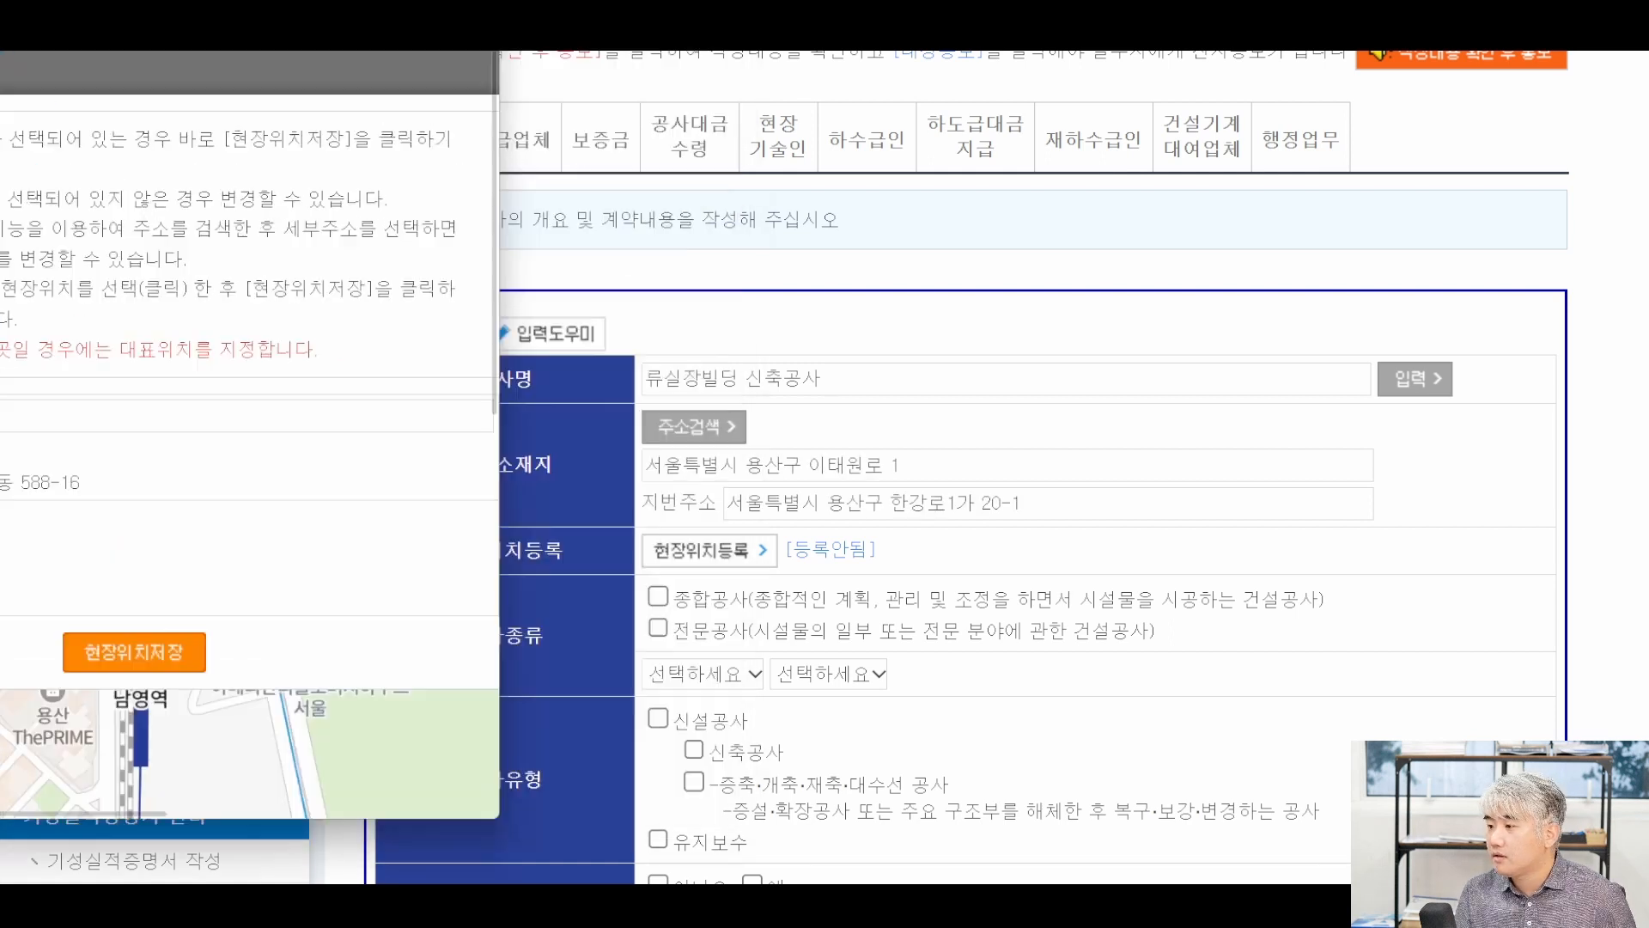
left_click(331, 403)
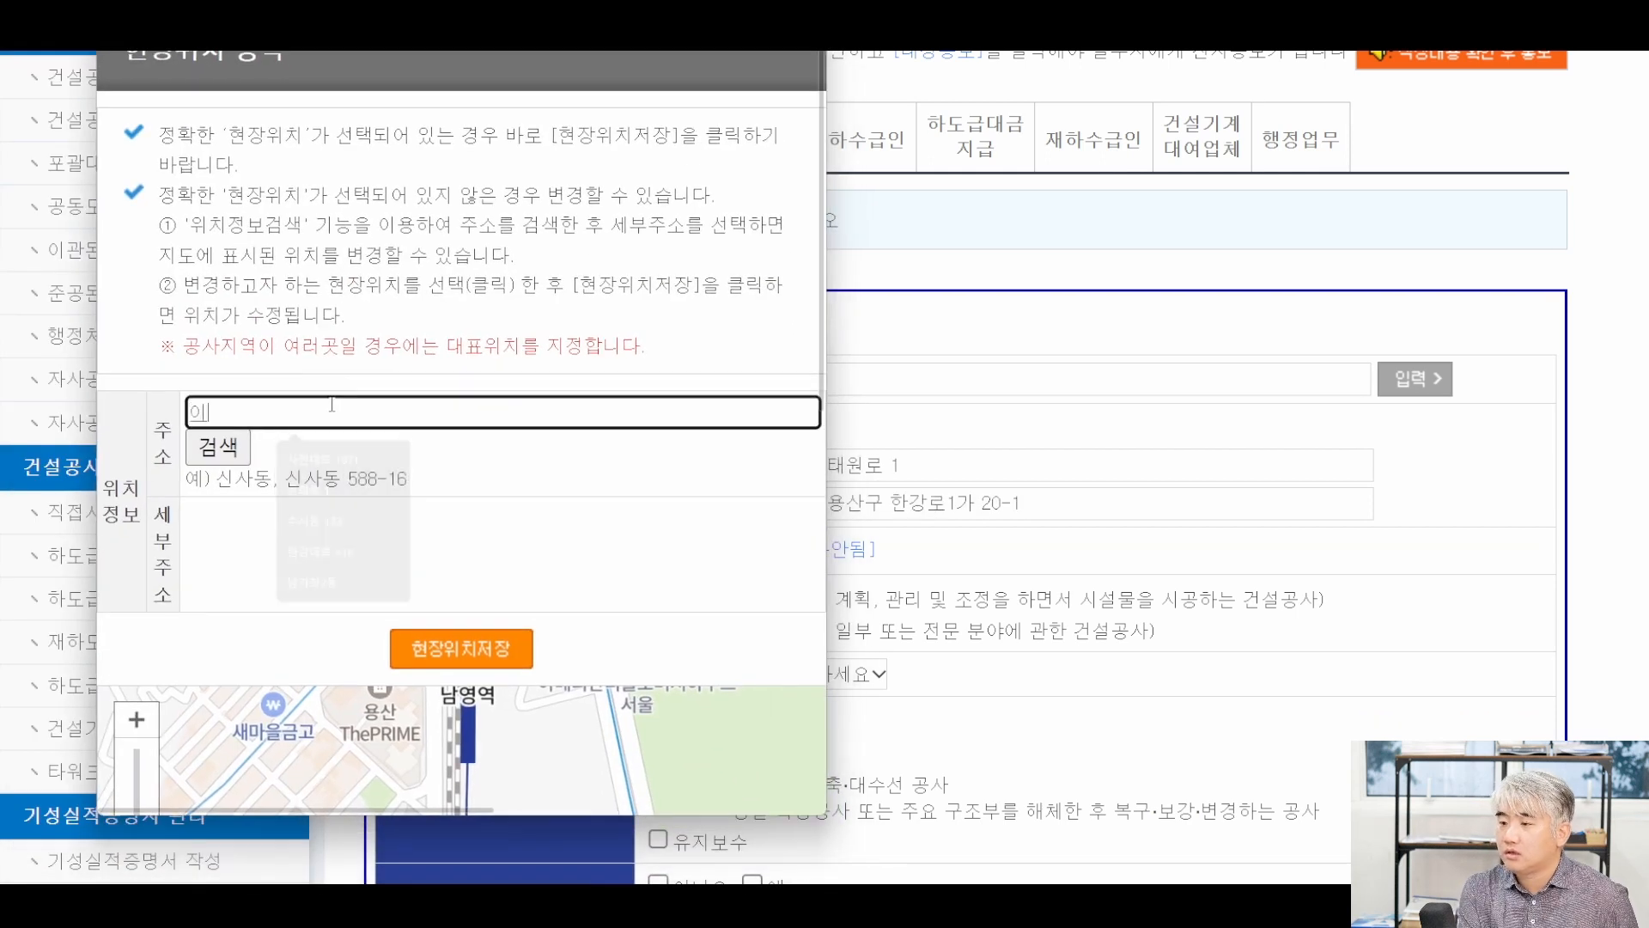
key("Return")
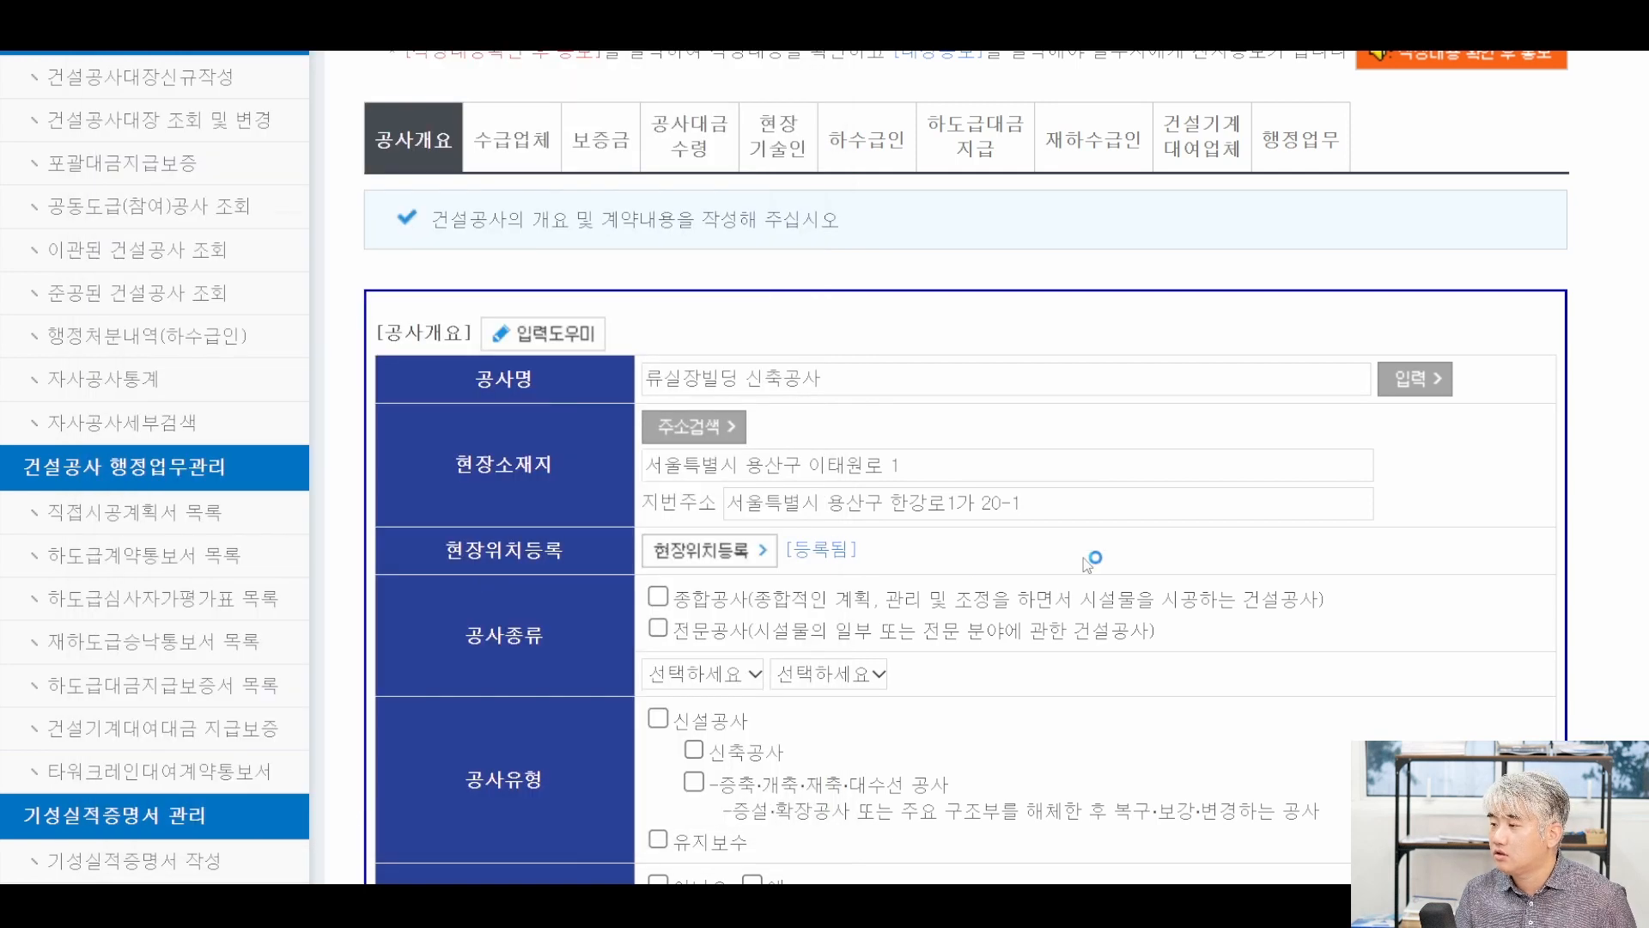
scroll(1080, 565, "down", 1)
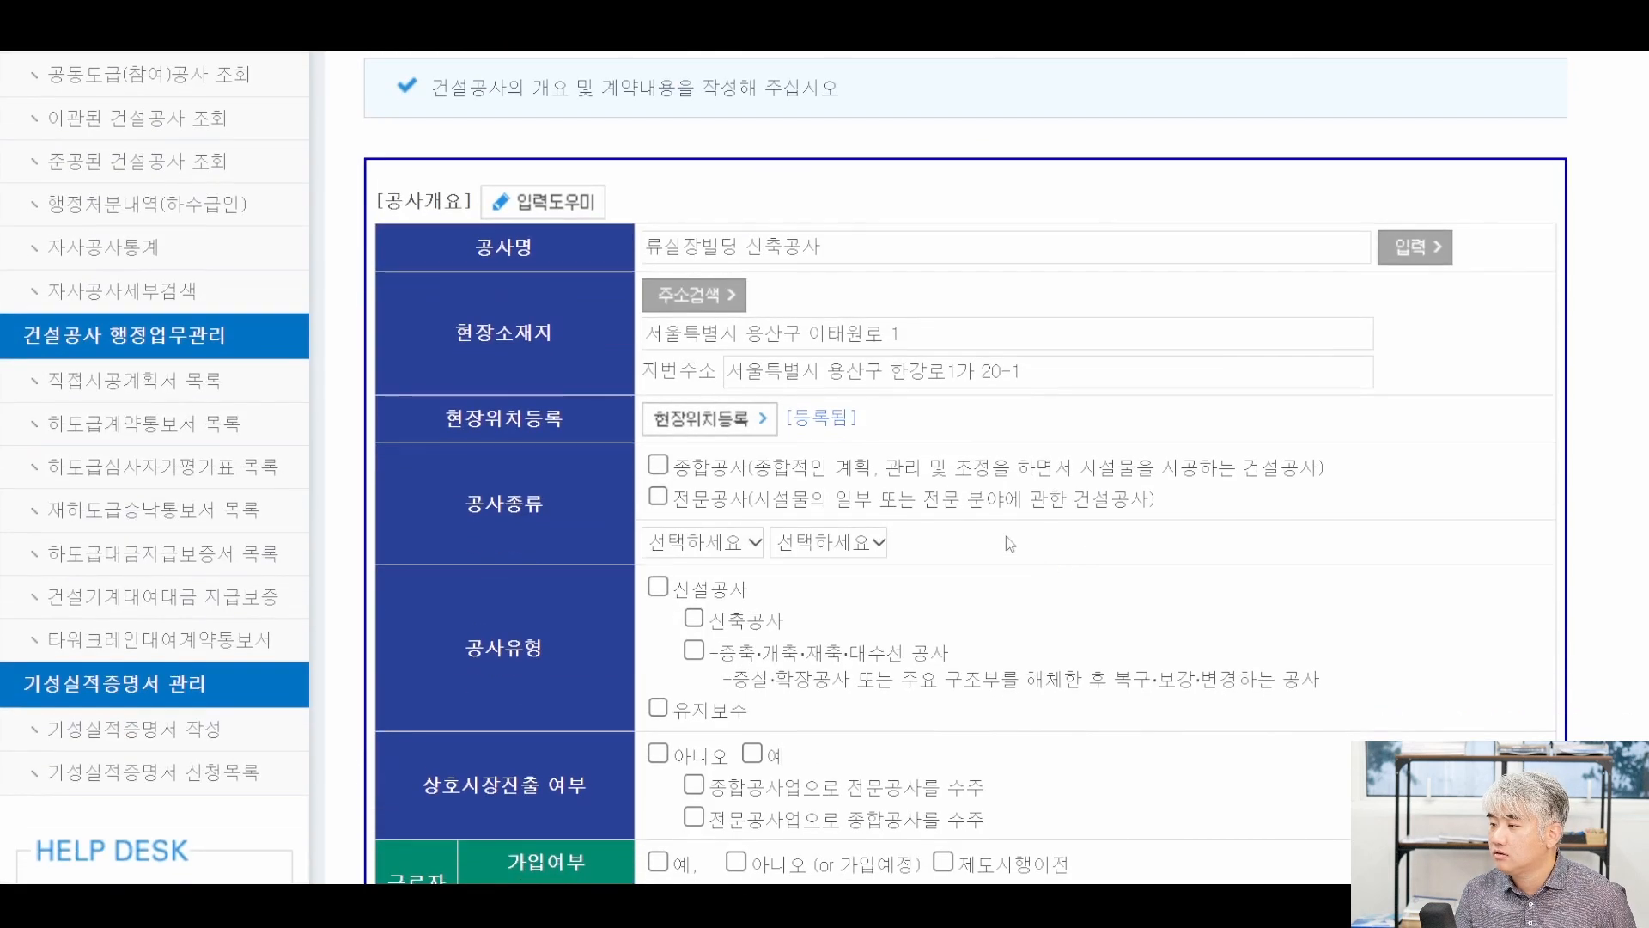
Classify the work as 종합공사, 건축 – 단독주택 및 연립주택, 신설공사.
left_click(665, 475)
left_click(838, 541)
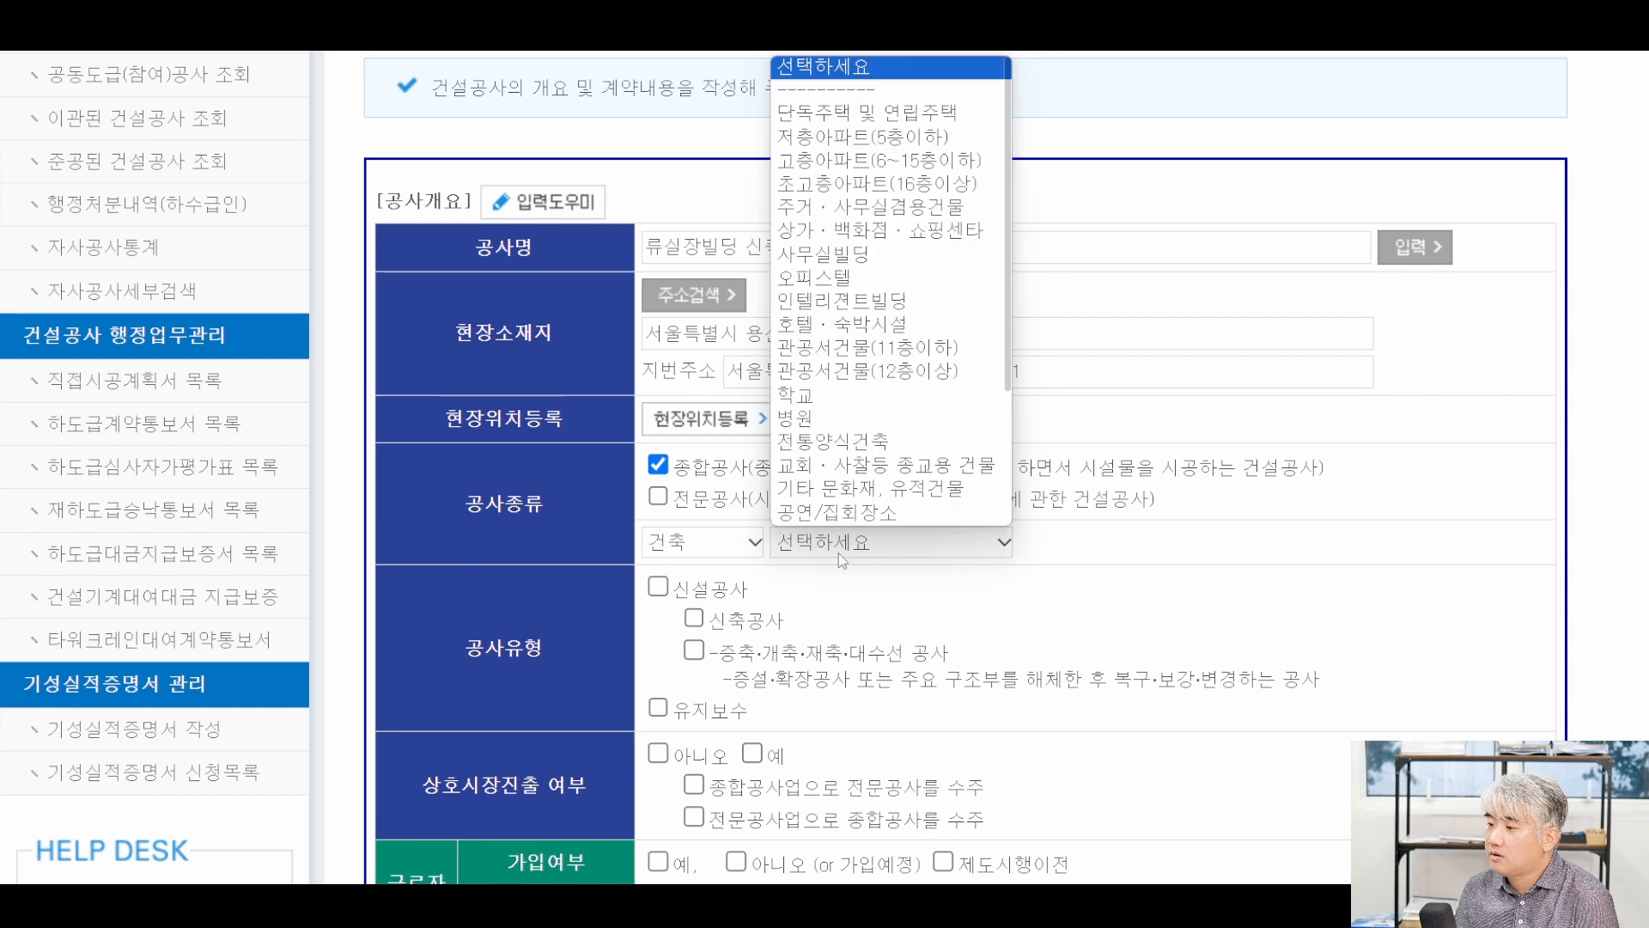
left_click(831, 124)
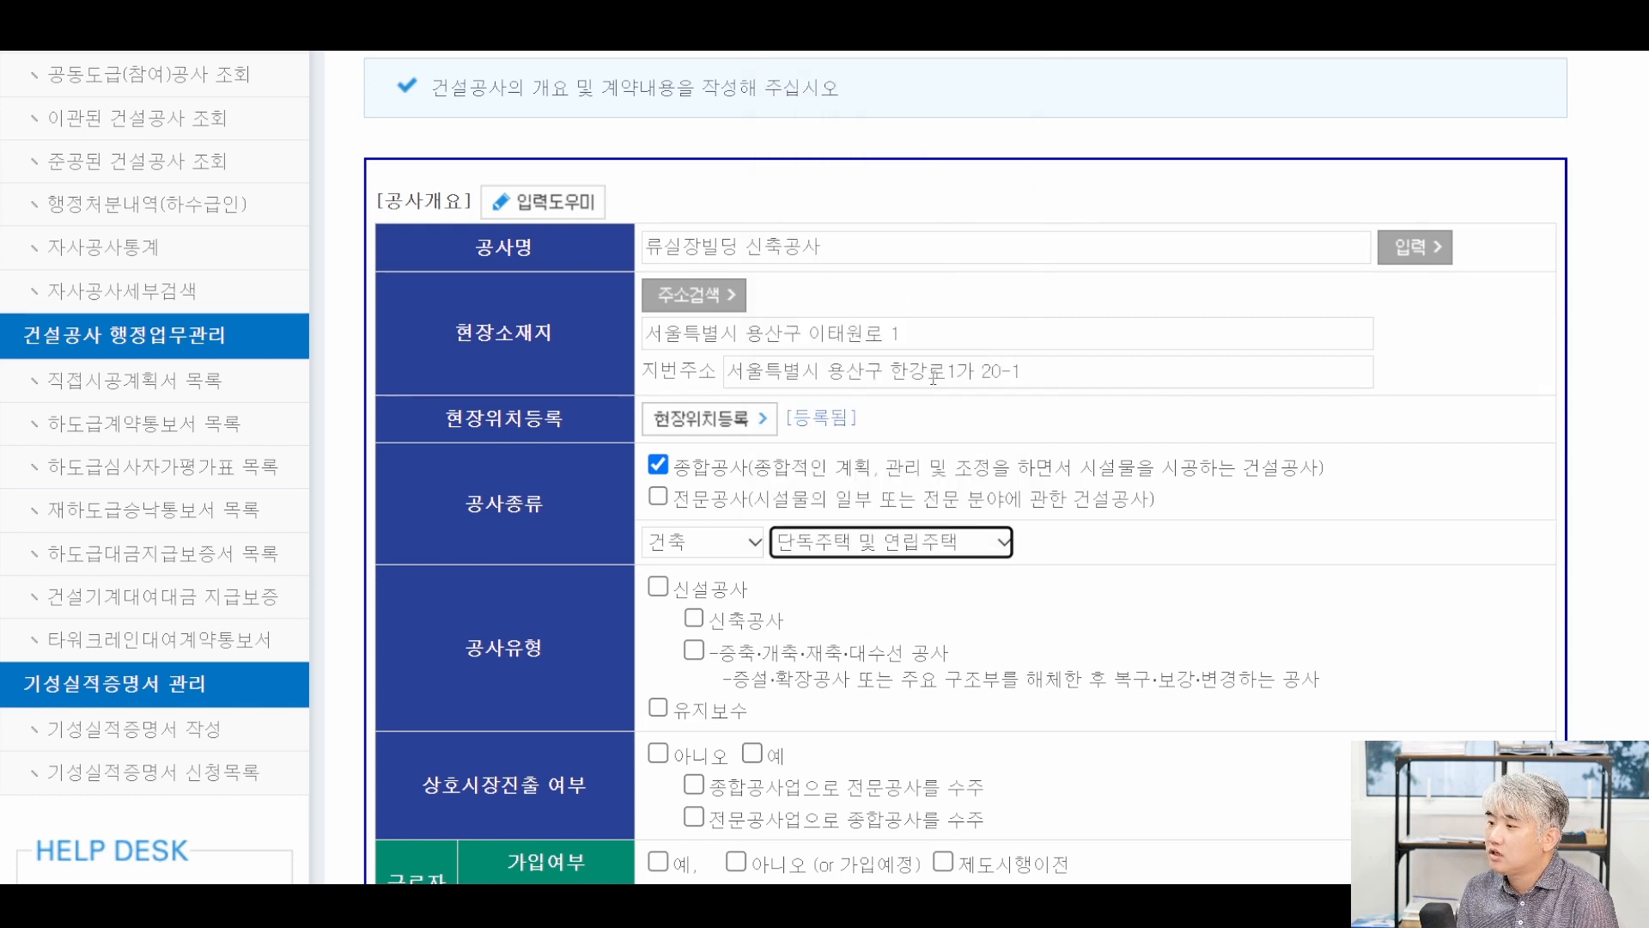
scroll(933, 378, "down", 2)
left_click(658, 456)
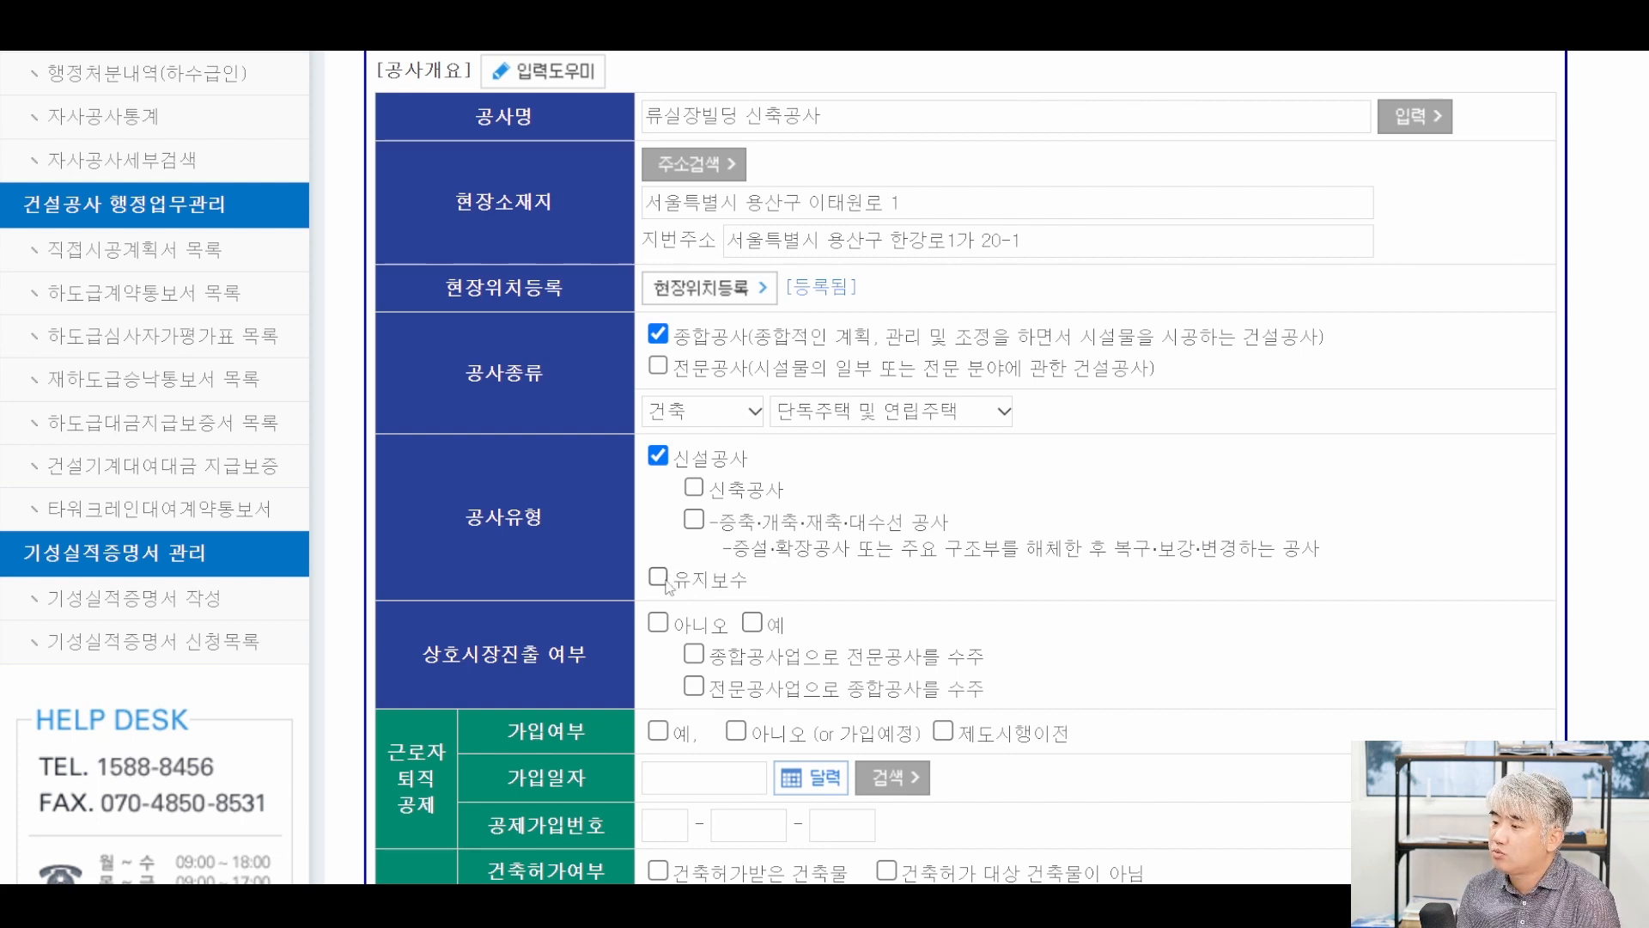
Answer 아니오 for 상호시장진출 and mark 퇴직공제 as not joined.
scroll(740, 560, "down", 4)
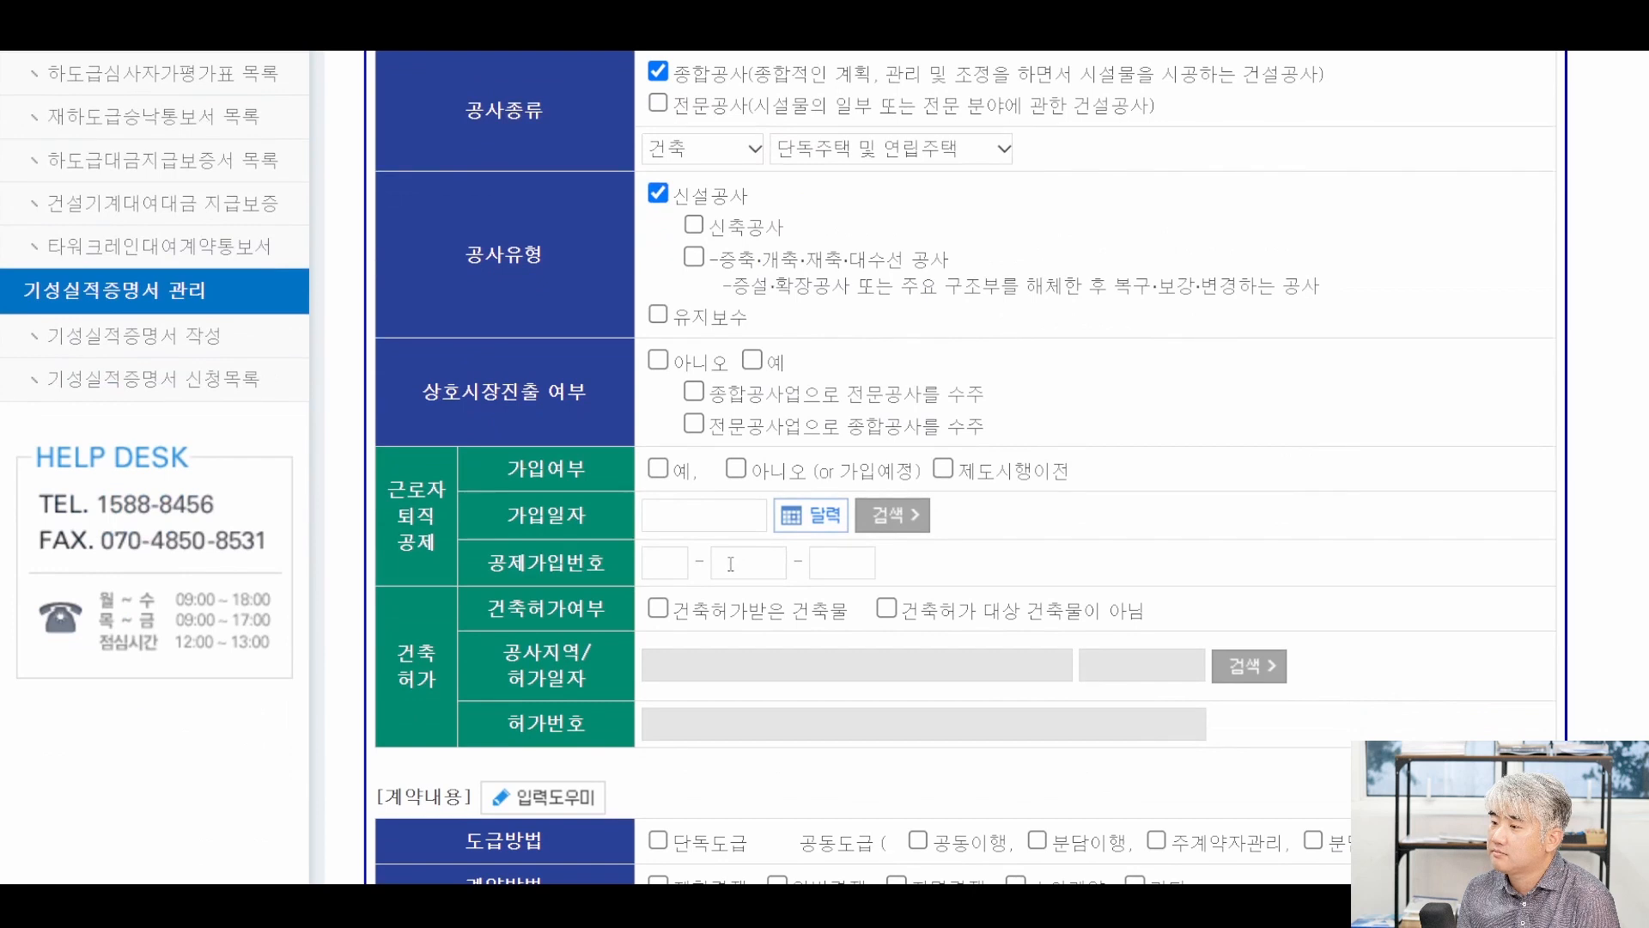
scroll(730, 564, "up", 9)
scroll(871, 172, "down", 5)
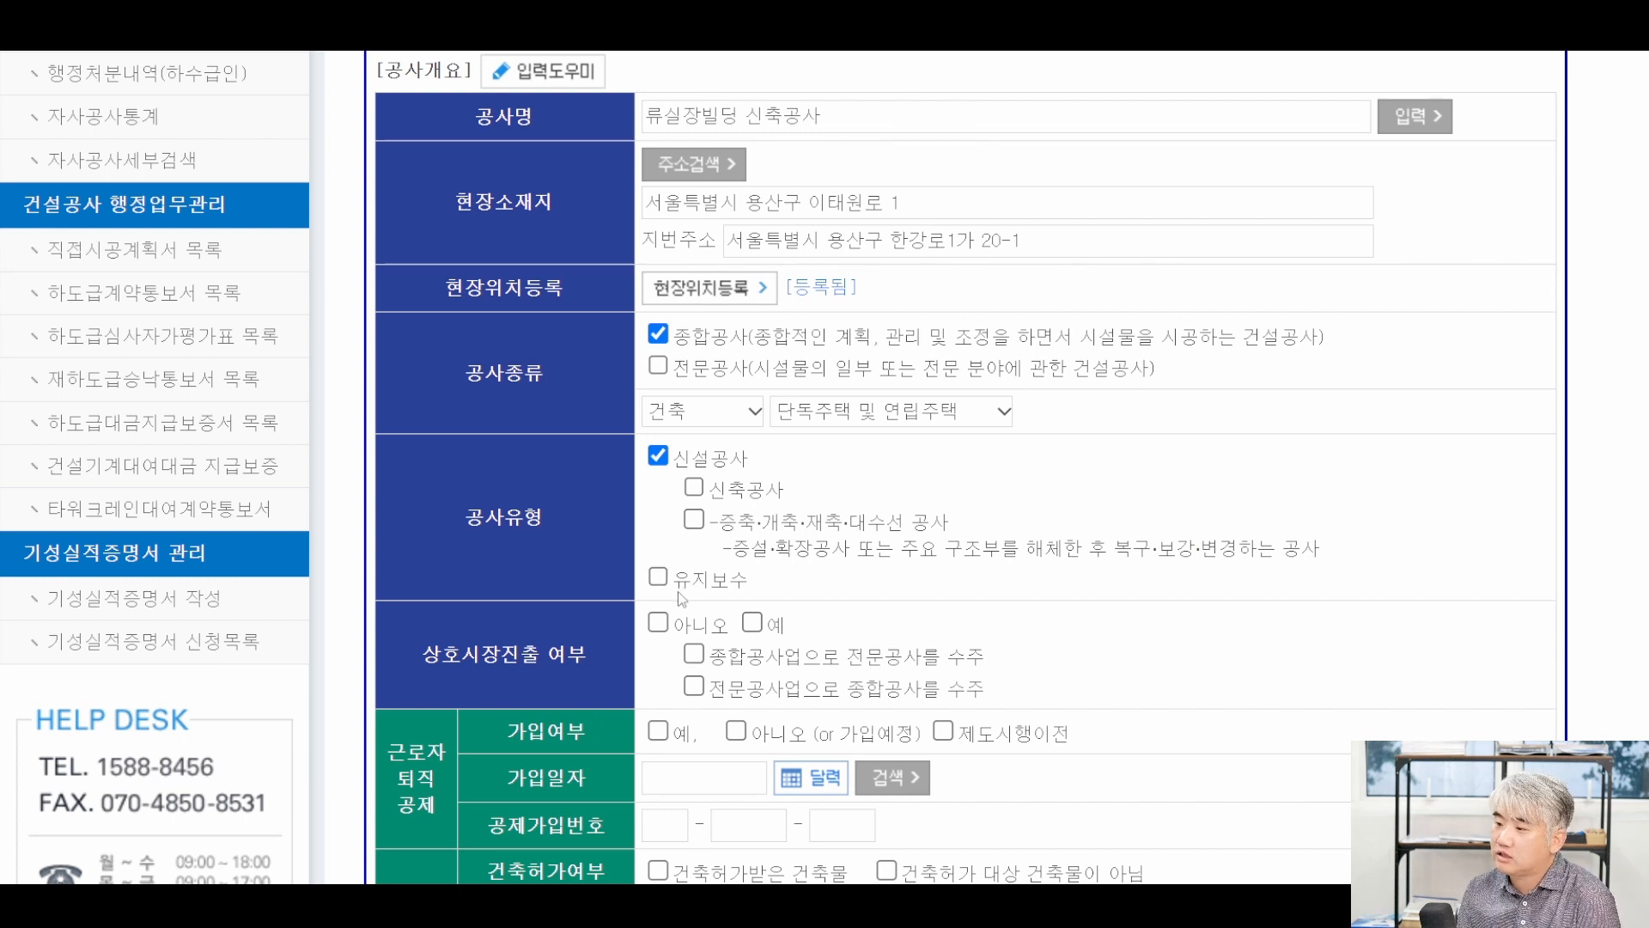
scroll(674, 589, "down", 3)
left_click(658, 359)
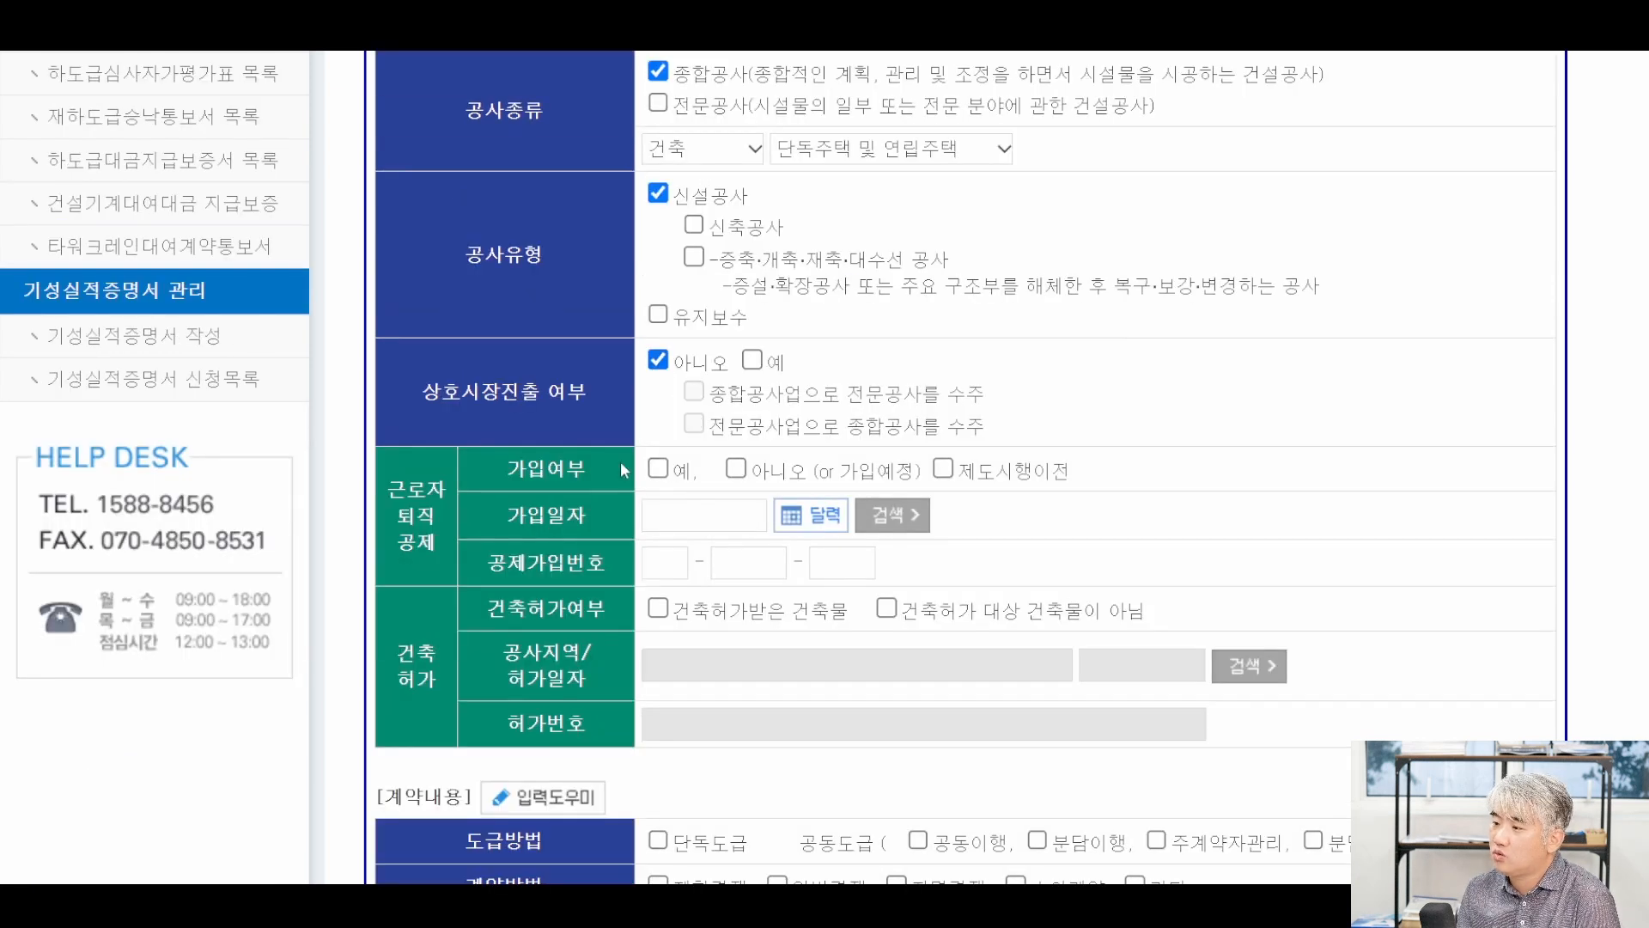
left_click(736, 469)
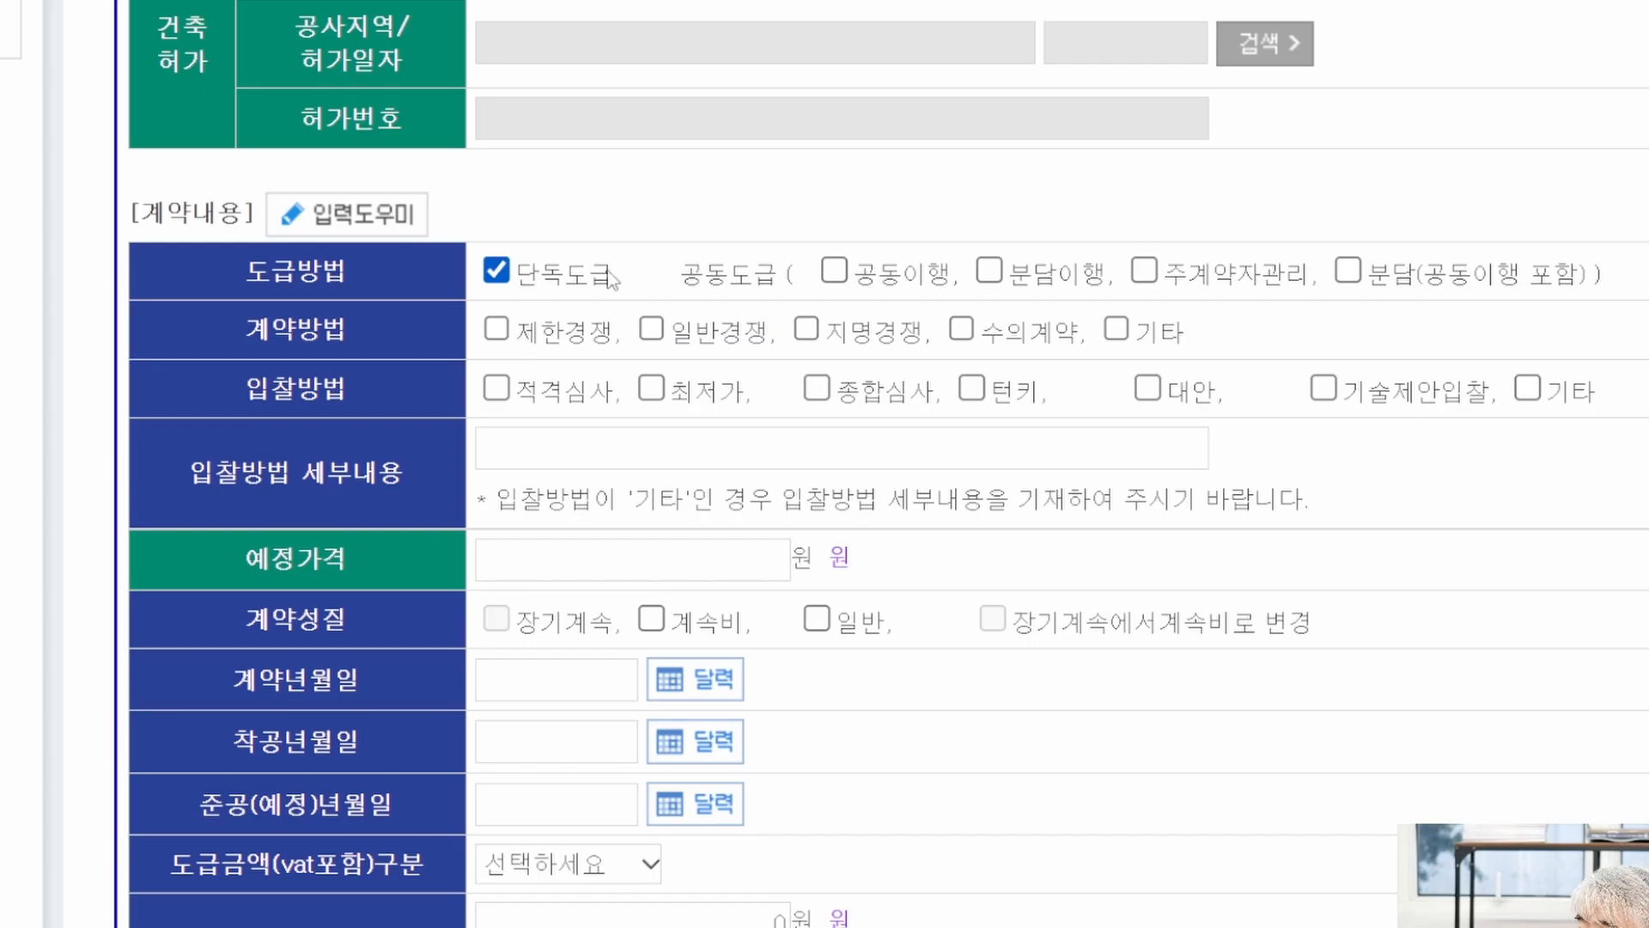
Set 수의계약 with bidding method 기타 (수의계약), 예정가격 1,000,000,000원, and 일반 contract nature.
left_click(961, 329)
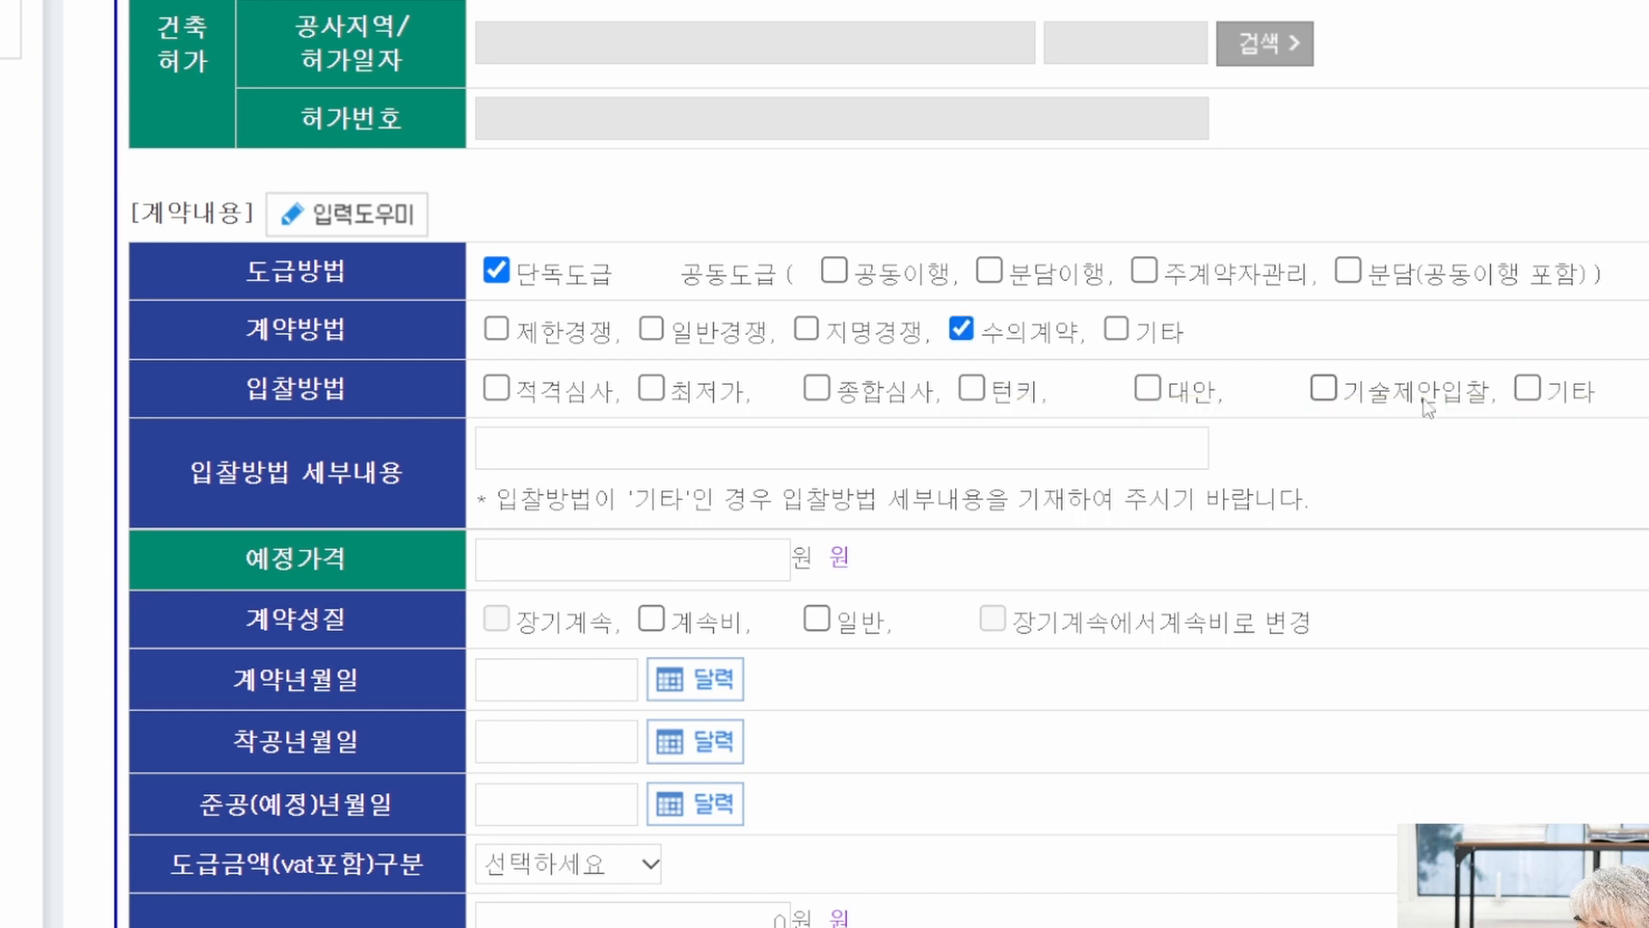
left_click(640, 434)
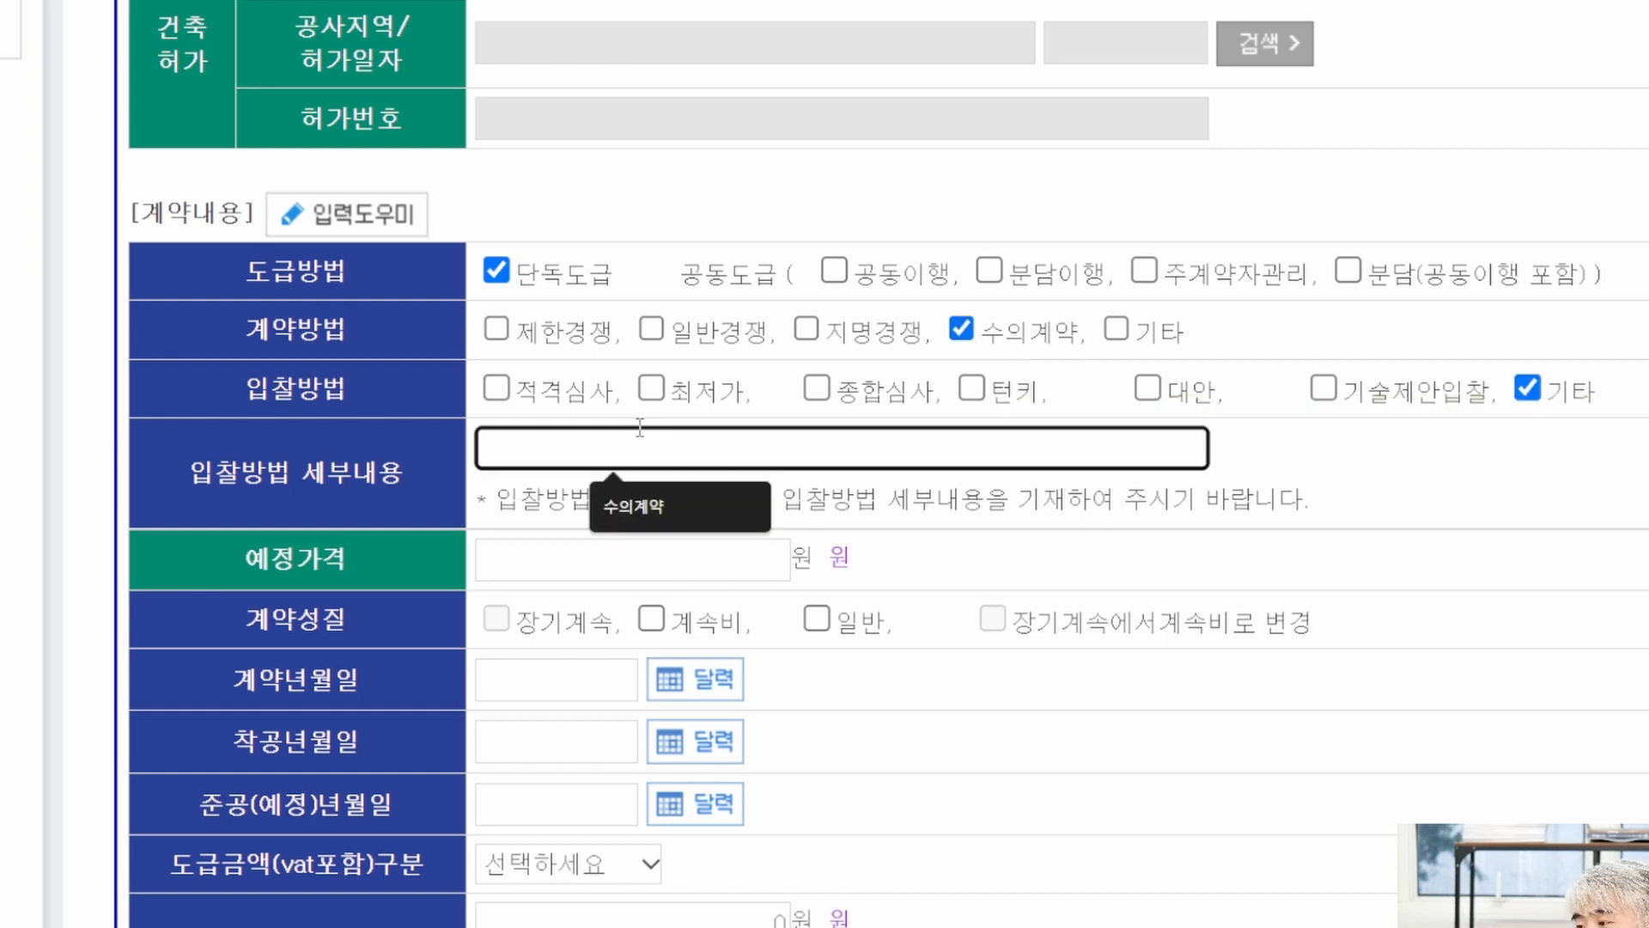
type("수읭")
type("계약")
left_click(695, 564)
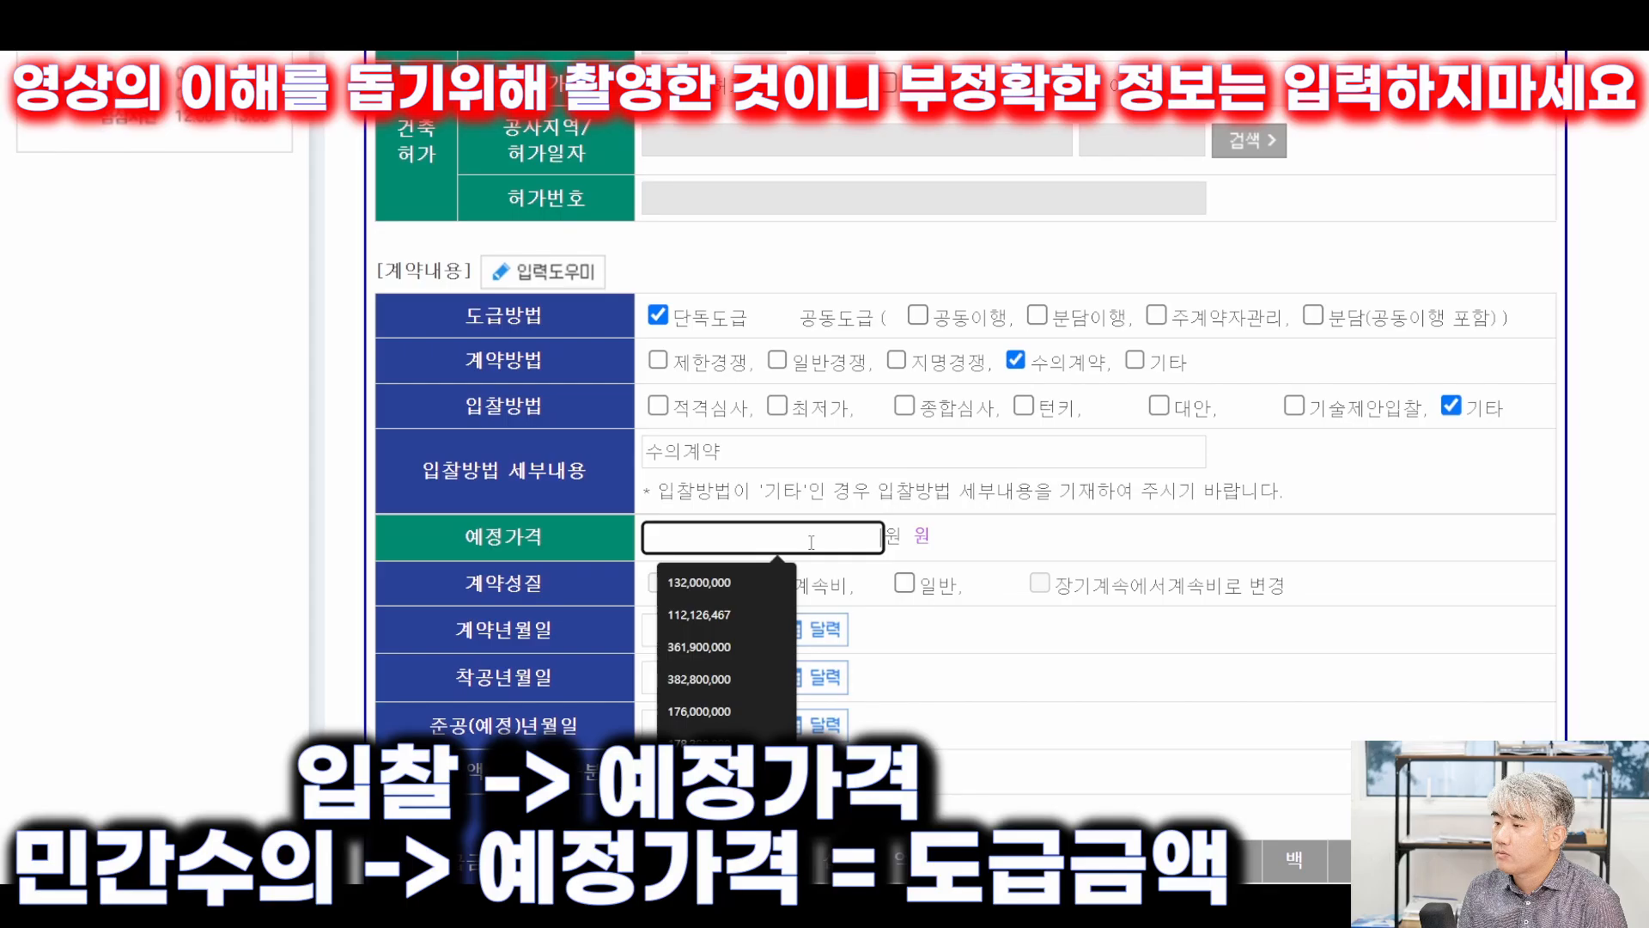
type("1000000000")
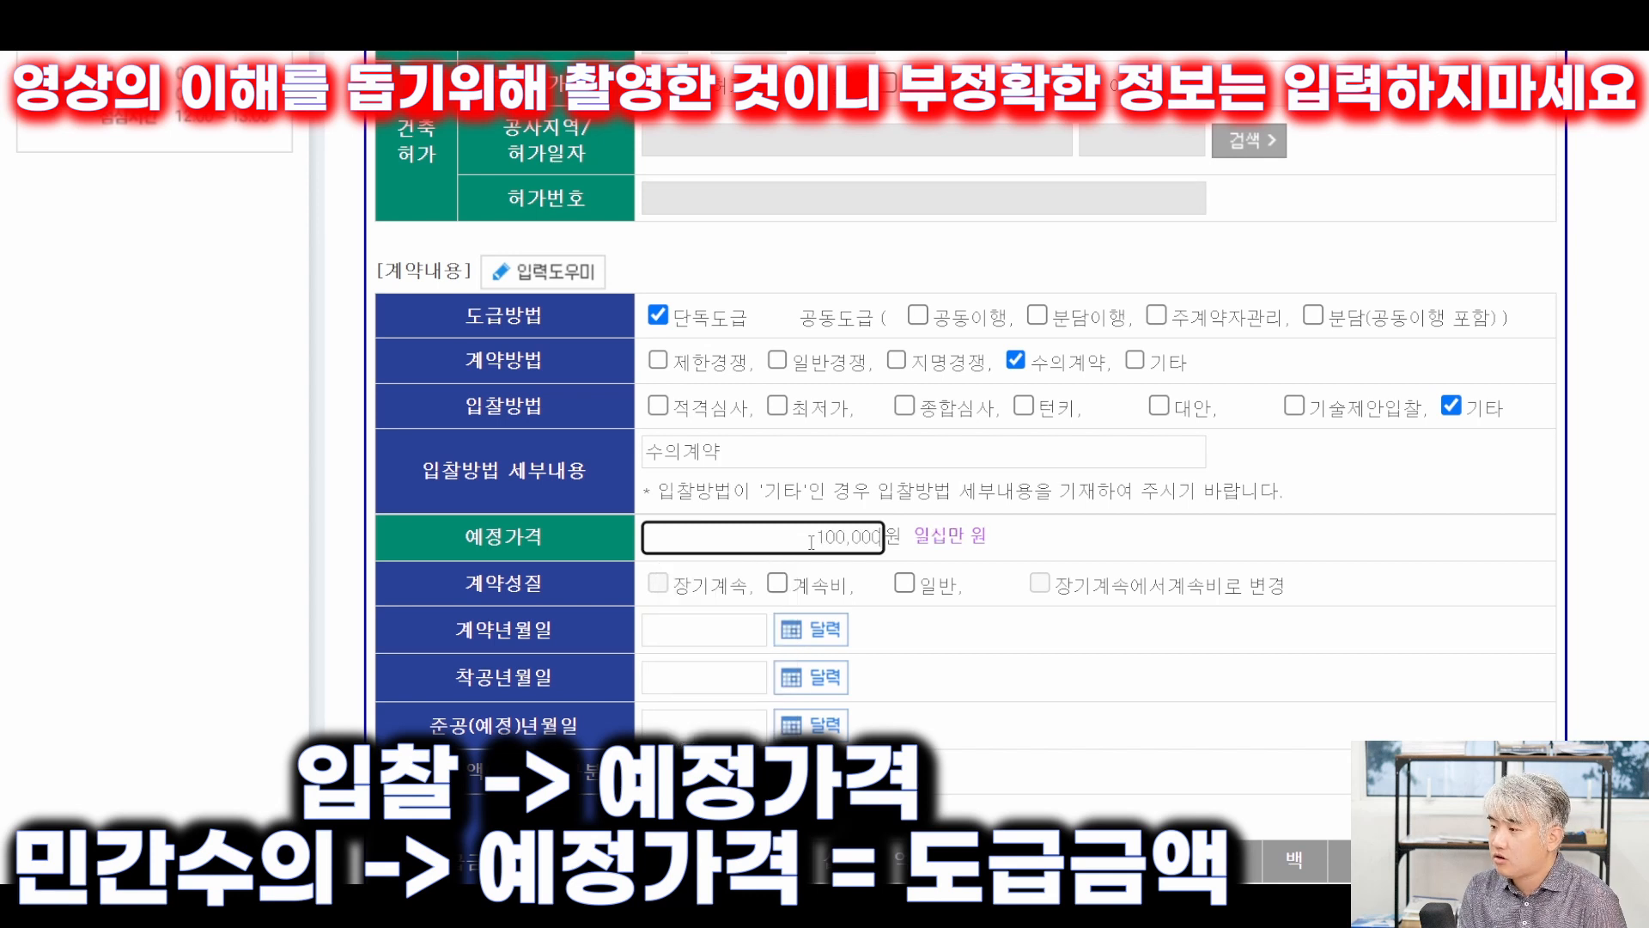
left_click(903, 583)
Set contract date 2023-10-02, start date 2023-10-10 and completion date 2023-12-31.
left_click(811, 631)
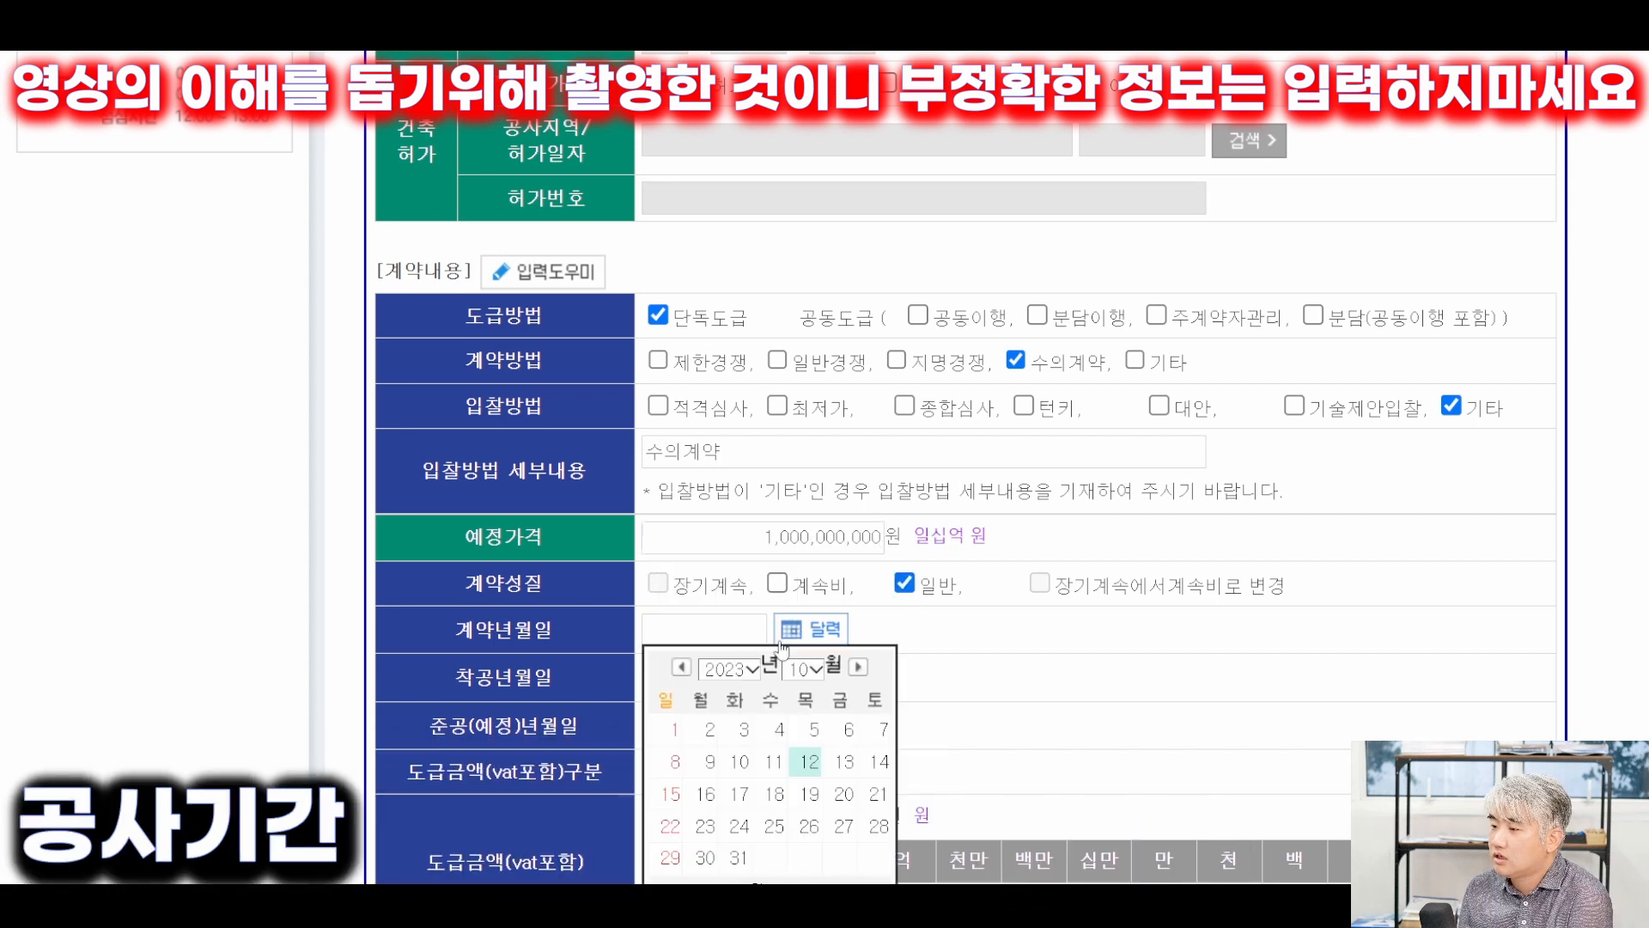
scroll(785, 642, "down", 2)
left_click(684, 605)
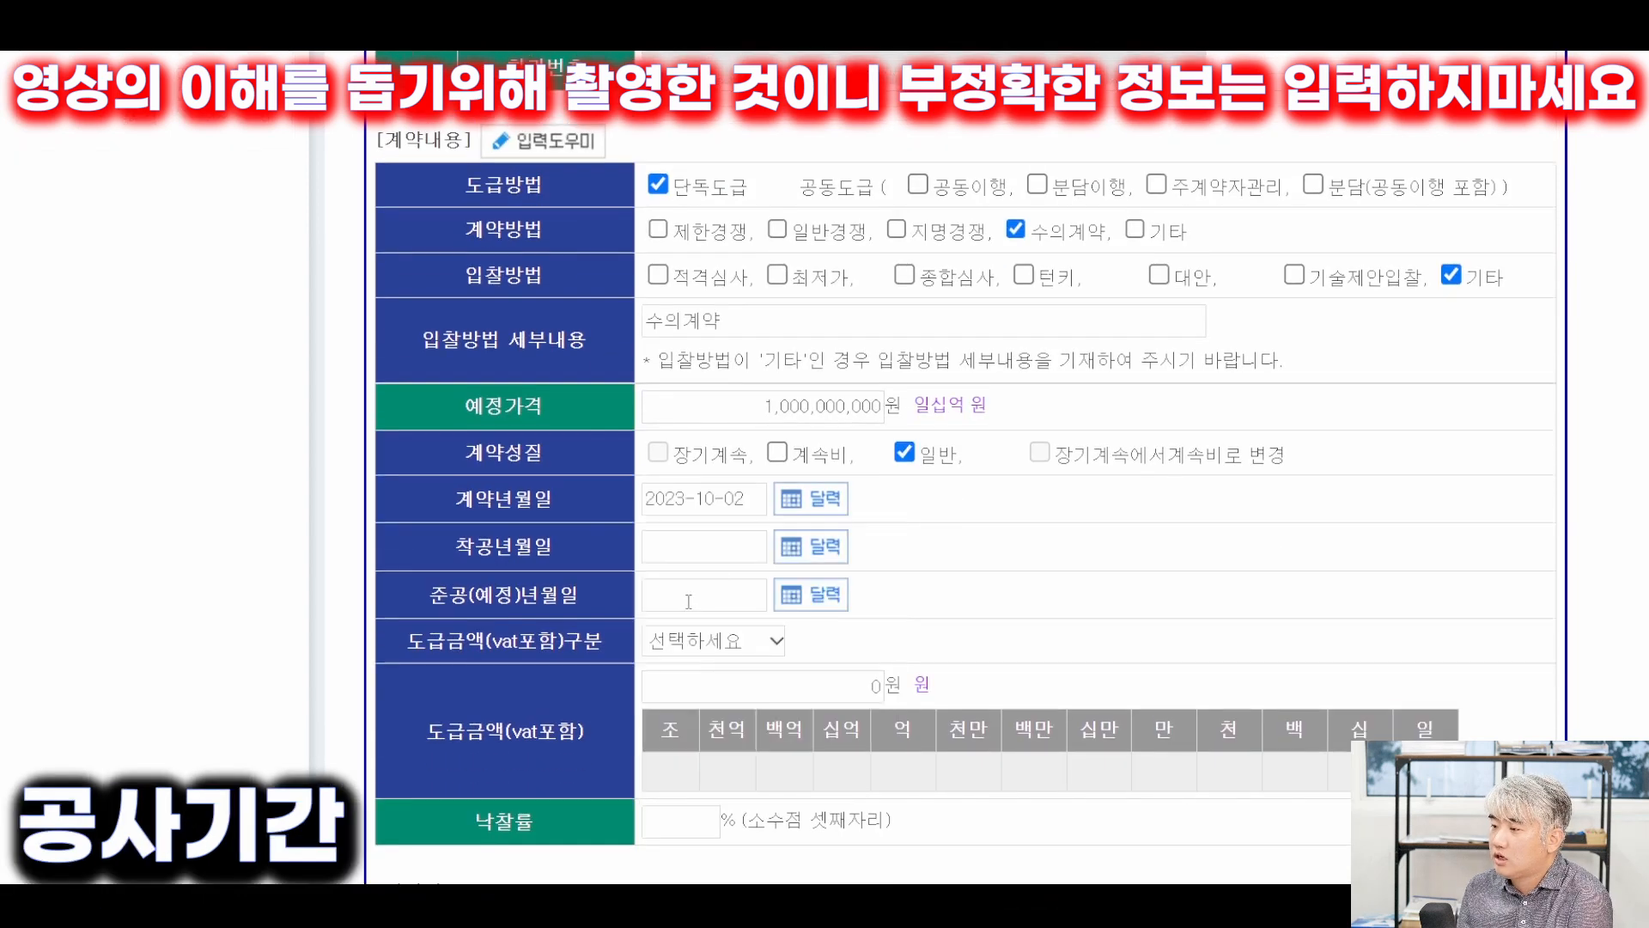
left_click(810, 547)
left_click(807, 587)
left_click(829, 595)
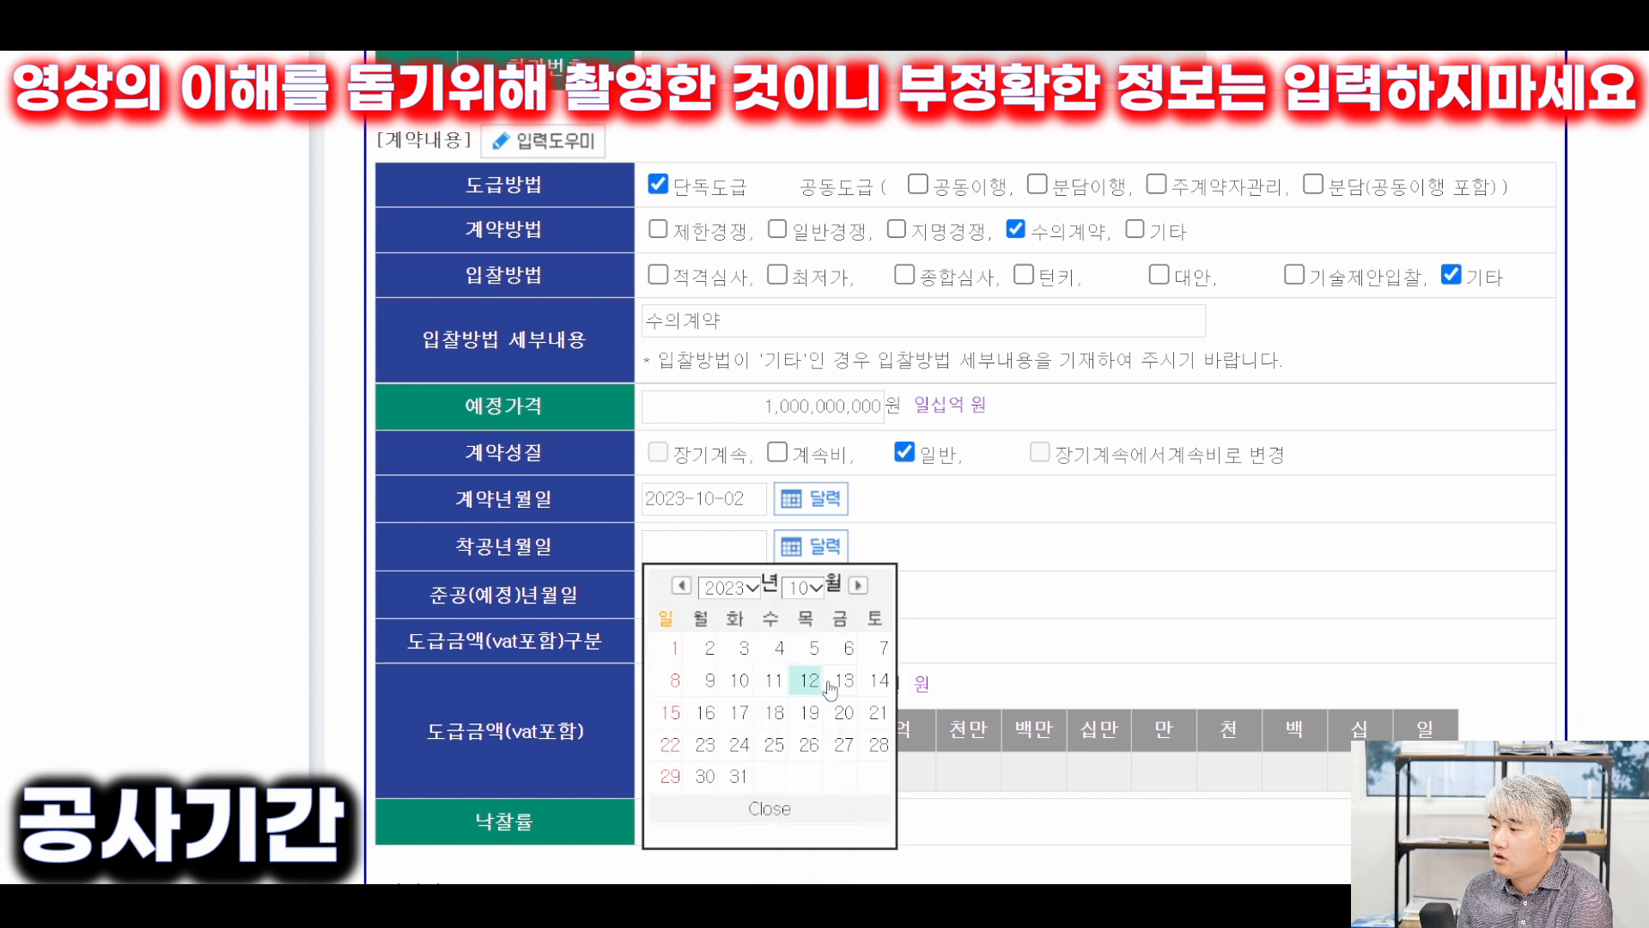
left_click(741, 681)
left_click(820, 605)
left_click(805, 726)
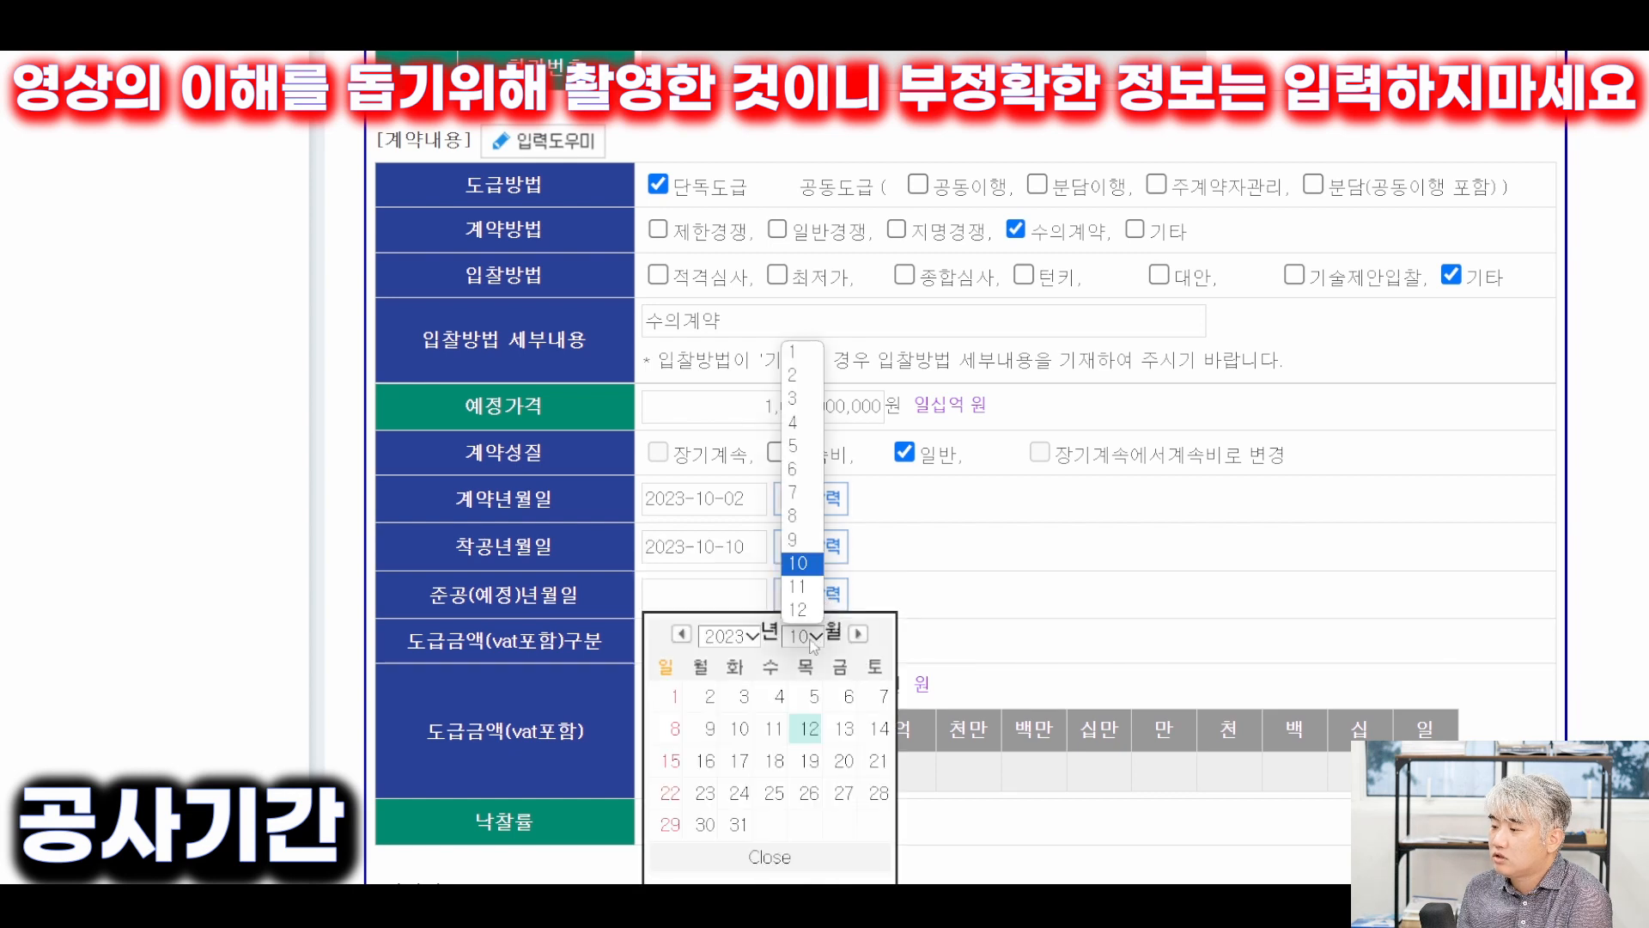
left_click(803, 655)
left_click(671, 857)
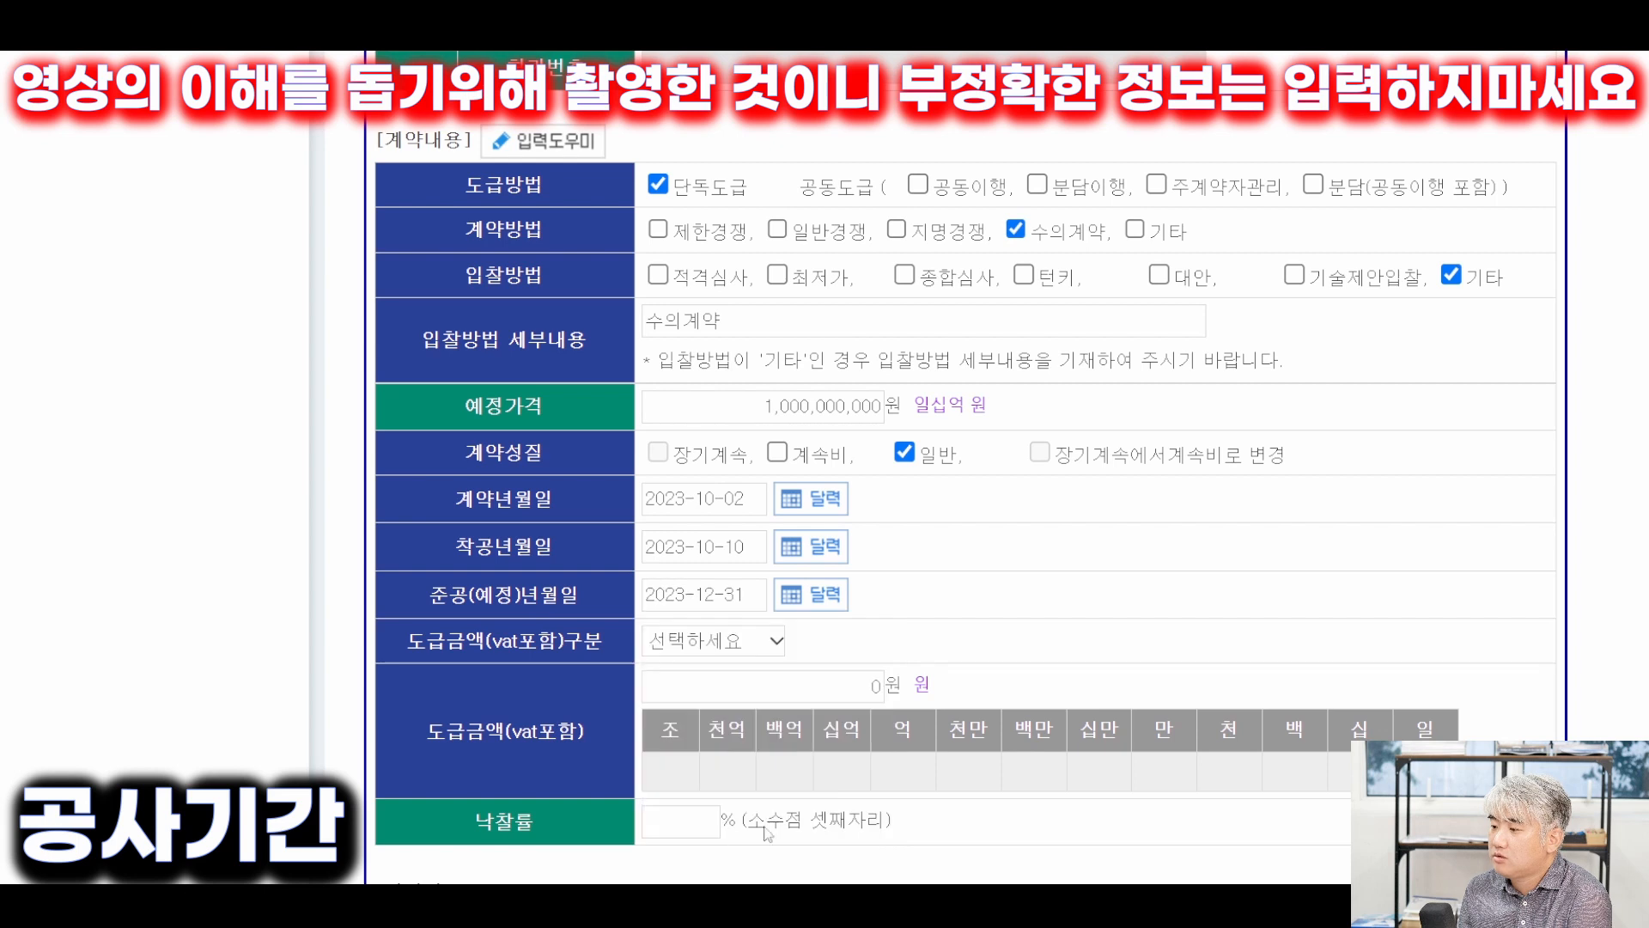
Choose 10억~100억 as the 도급금액 구분 range.
left_click(753, 644)
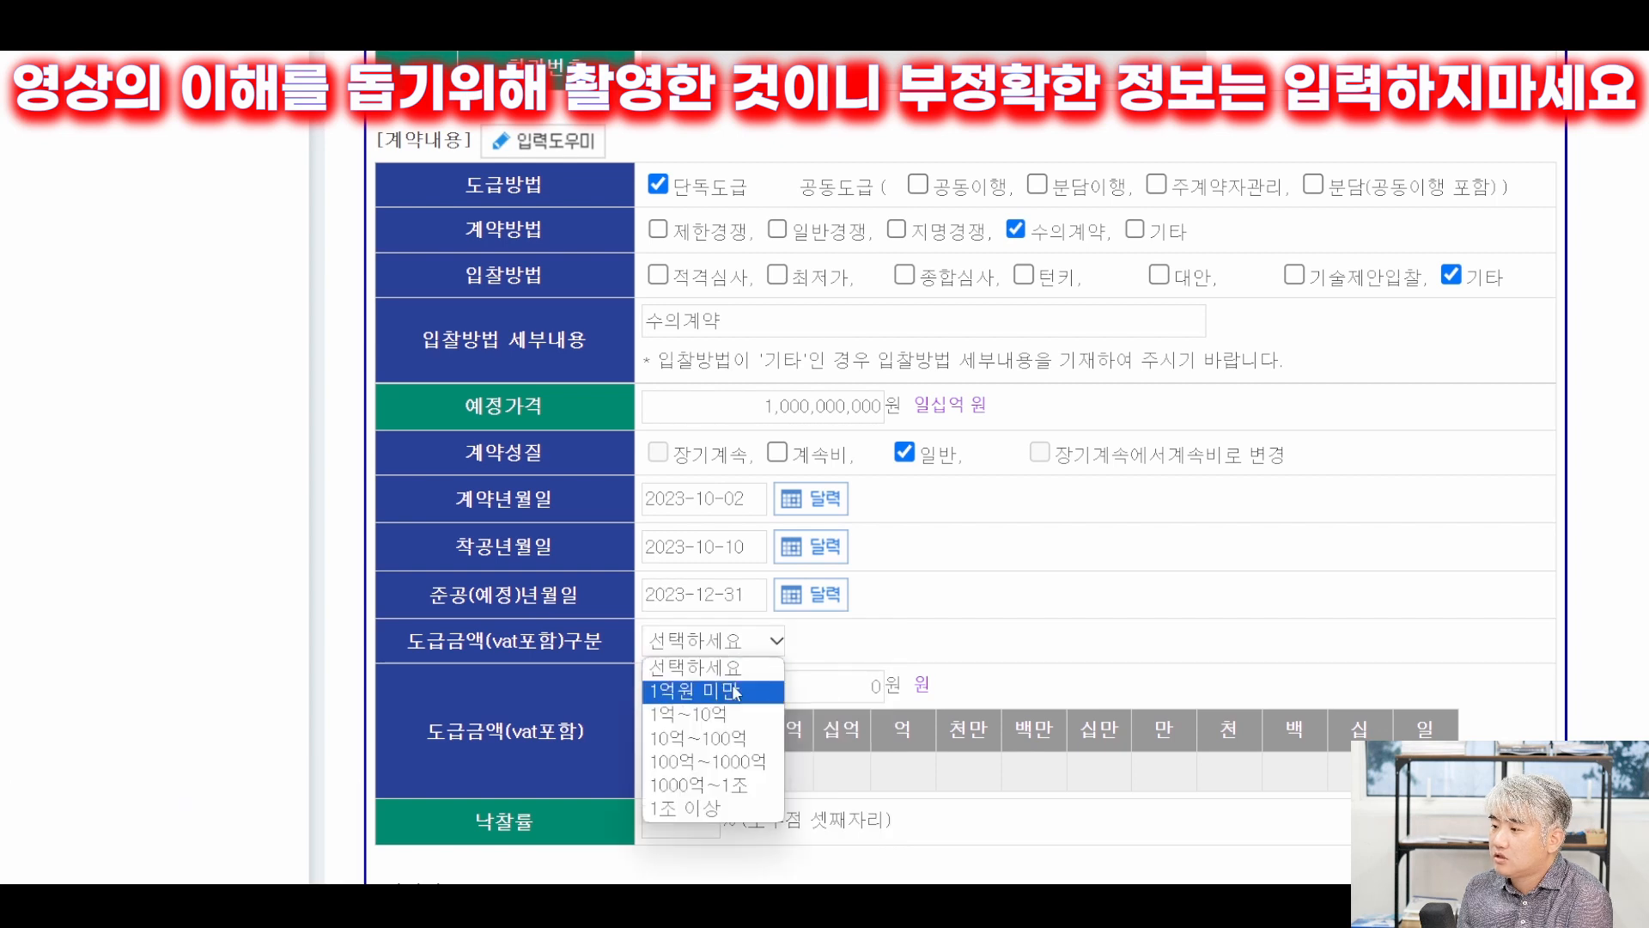
left_click(743, 737)
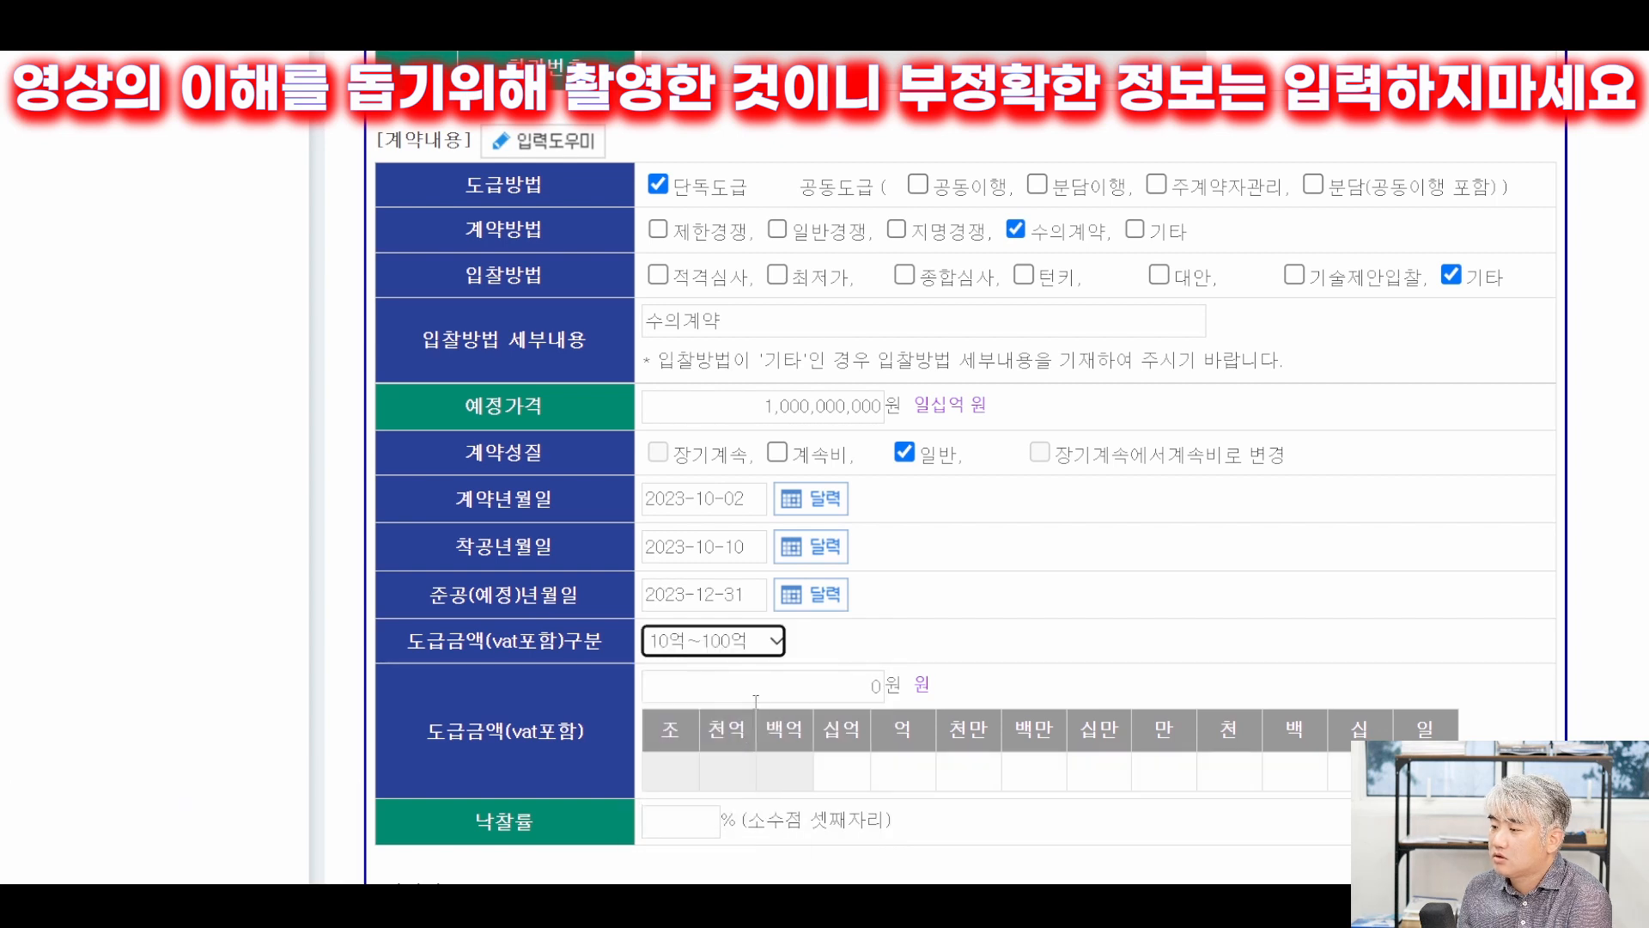
key("Tab")
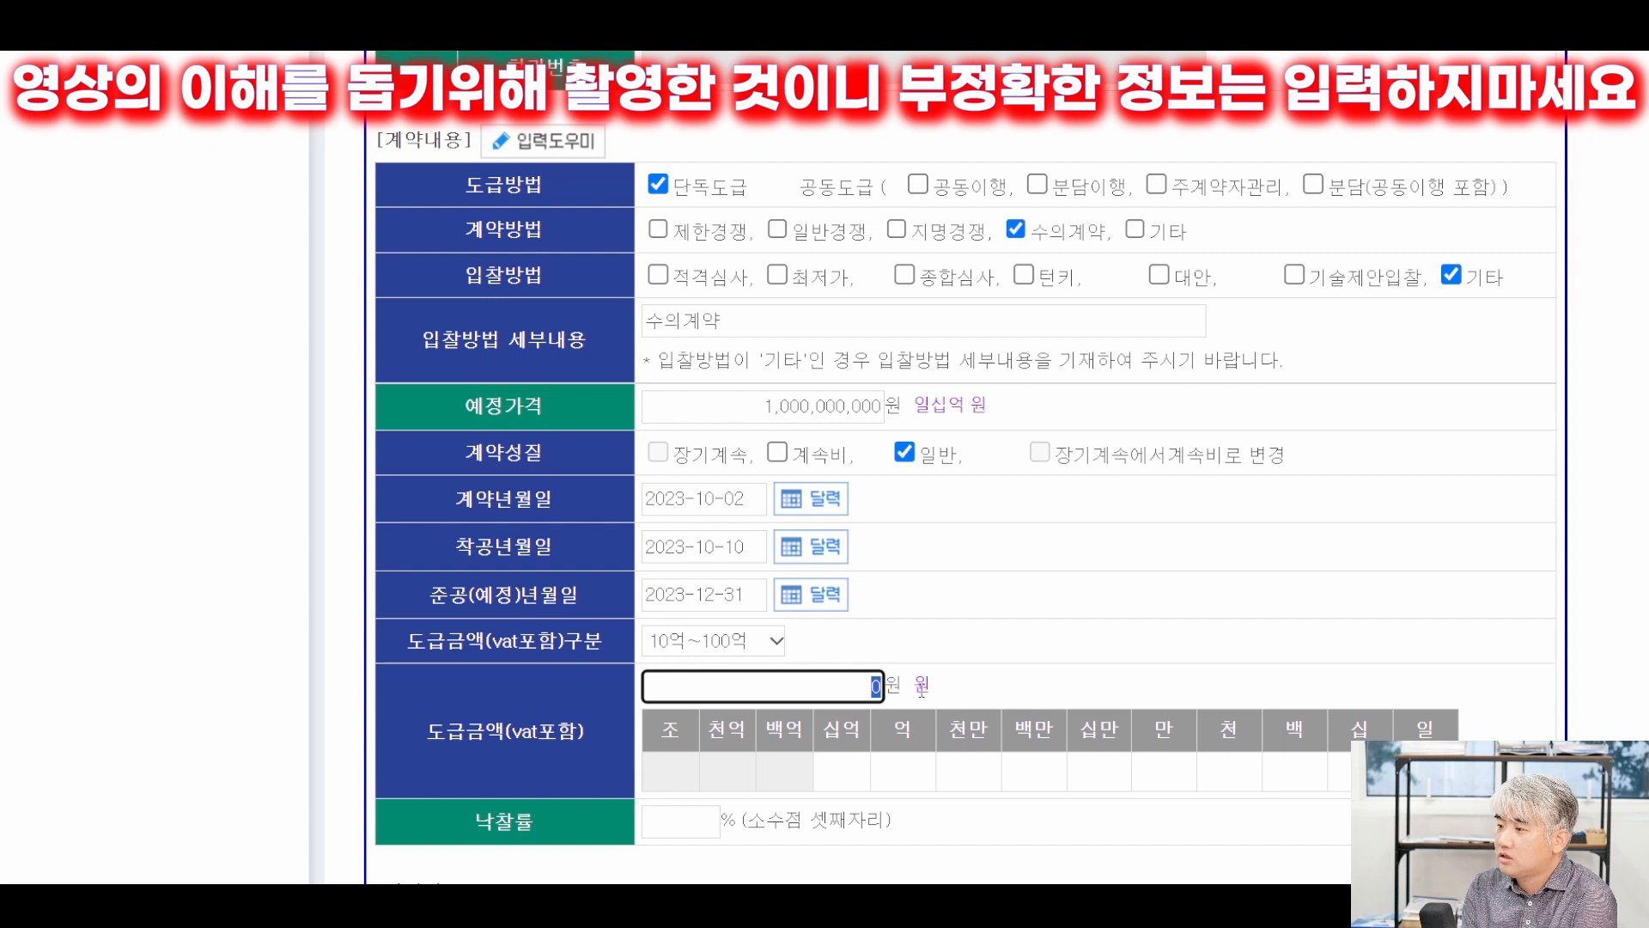
Enter 도급금액 1,000,000,000원 including VAT and fill 총노무비 from the suggestion list.
type("1000000000")
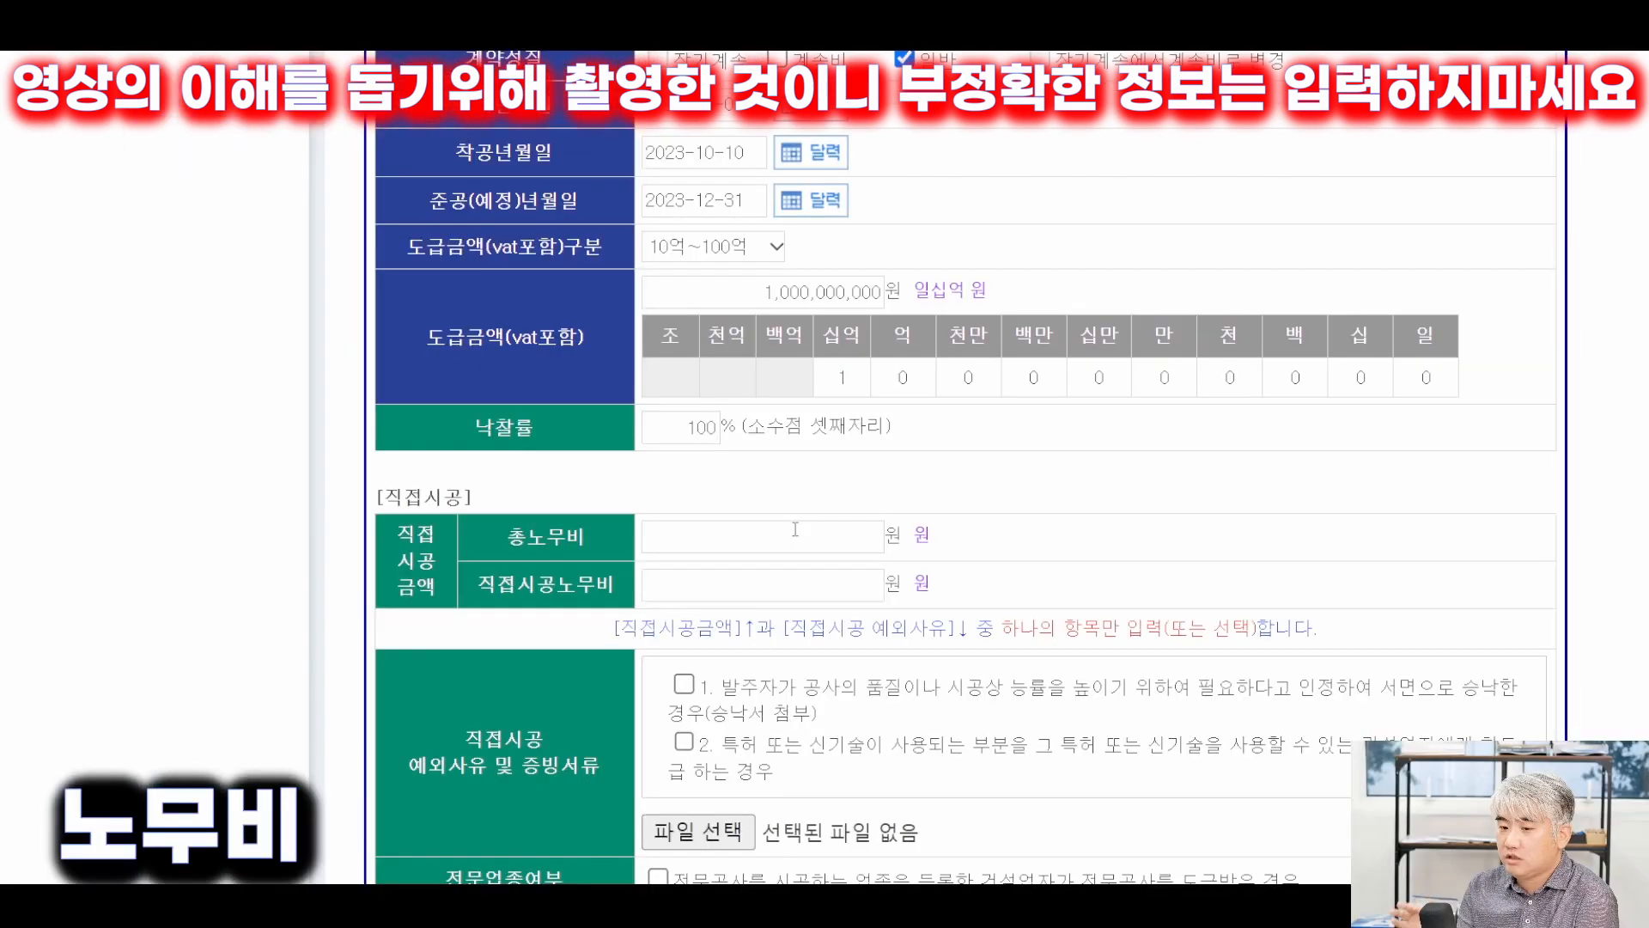
left_click(795, 529)
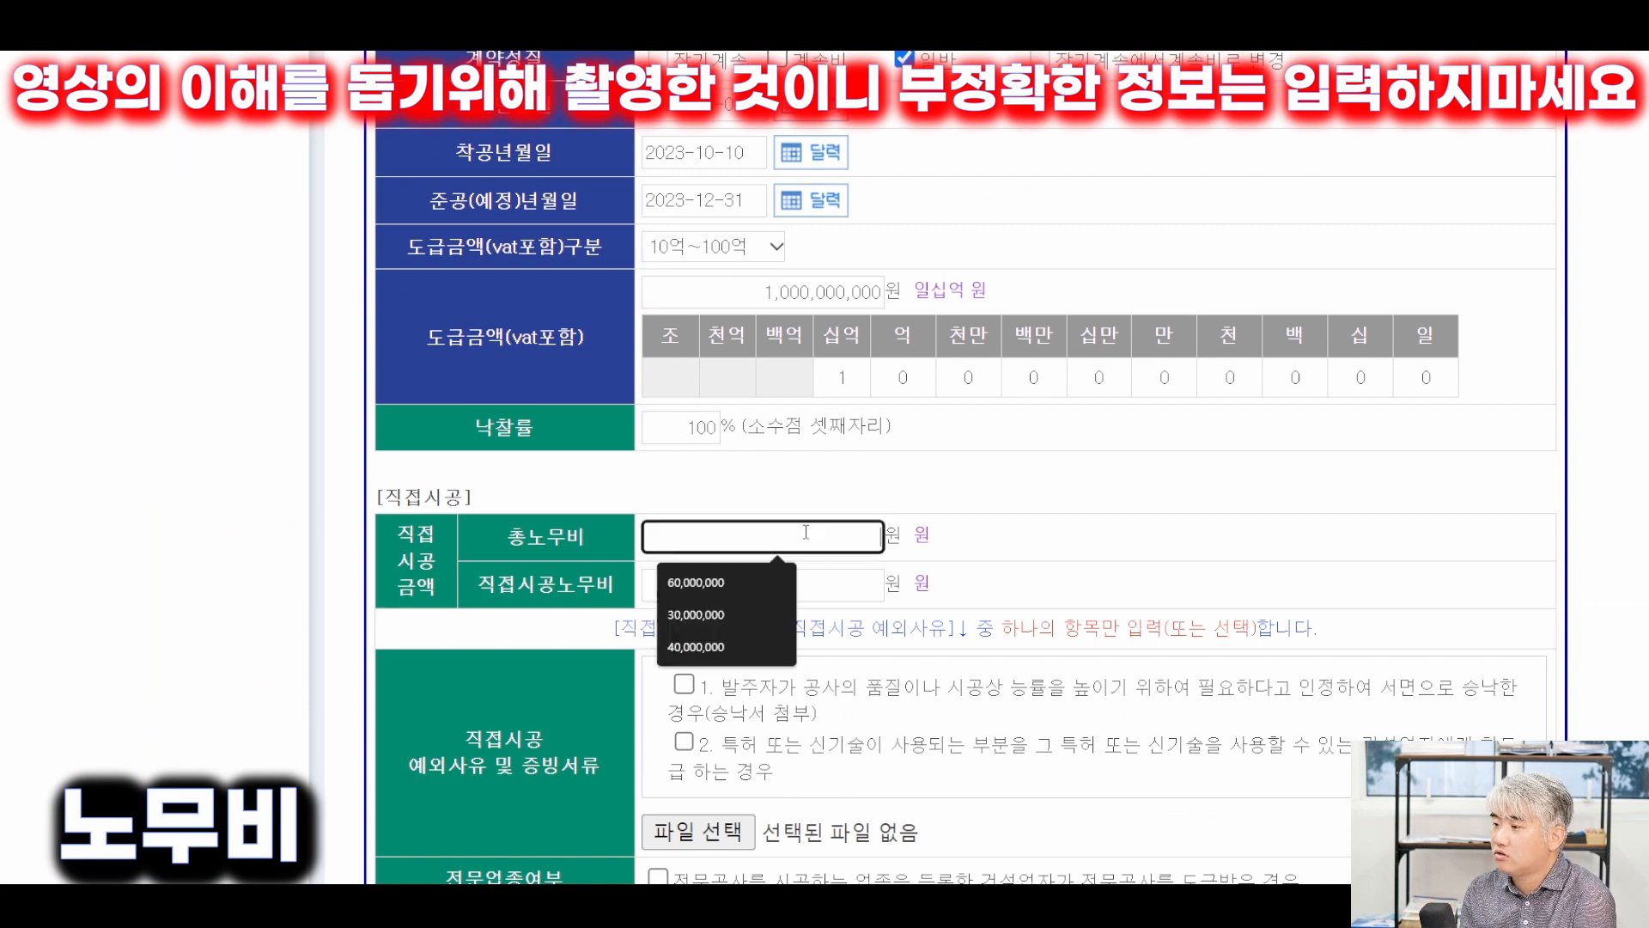
key("Down")
key("Return")
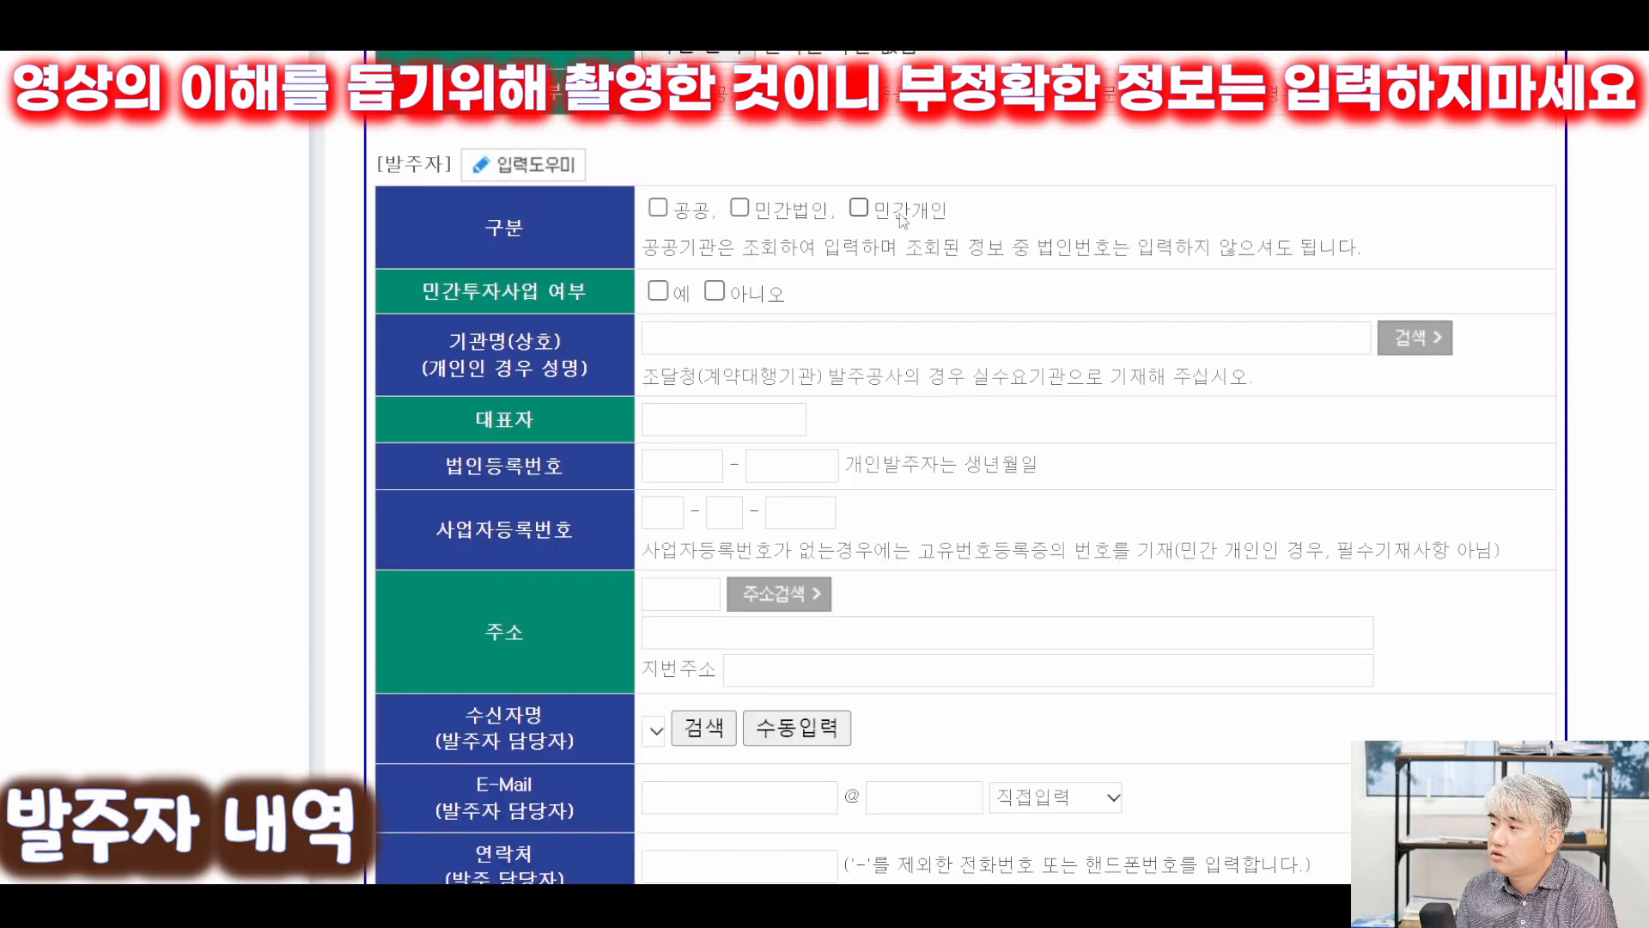
Register the client as 민간개인 with the client's name, representative and birth-date number.
left_click(858, 208)
left_click(749, 340)
type("류실장")
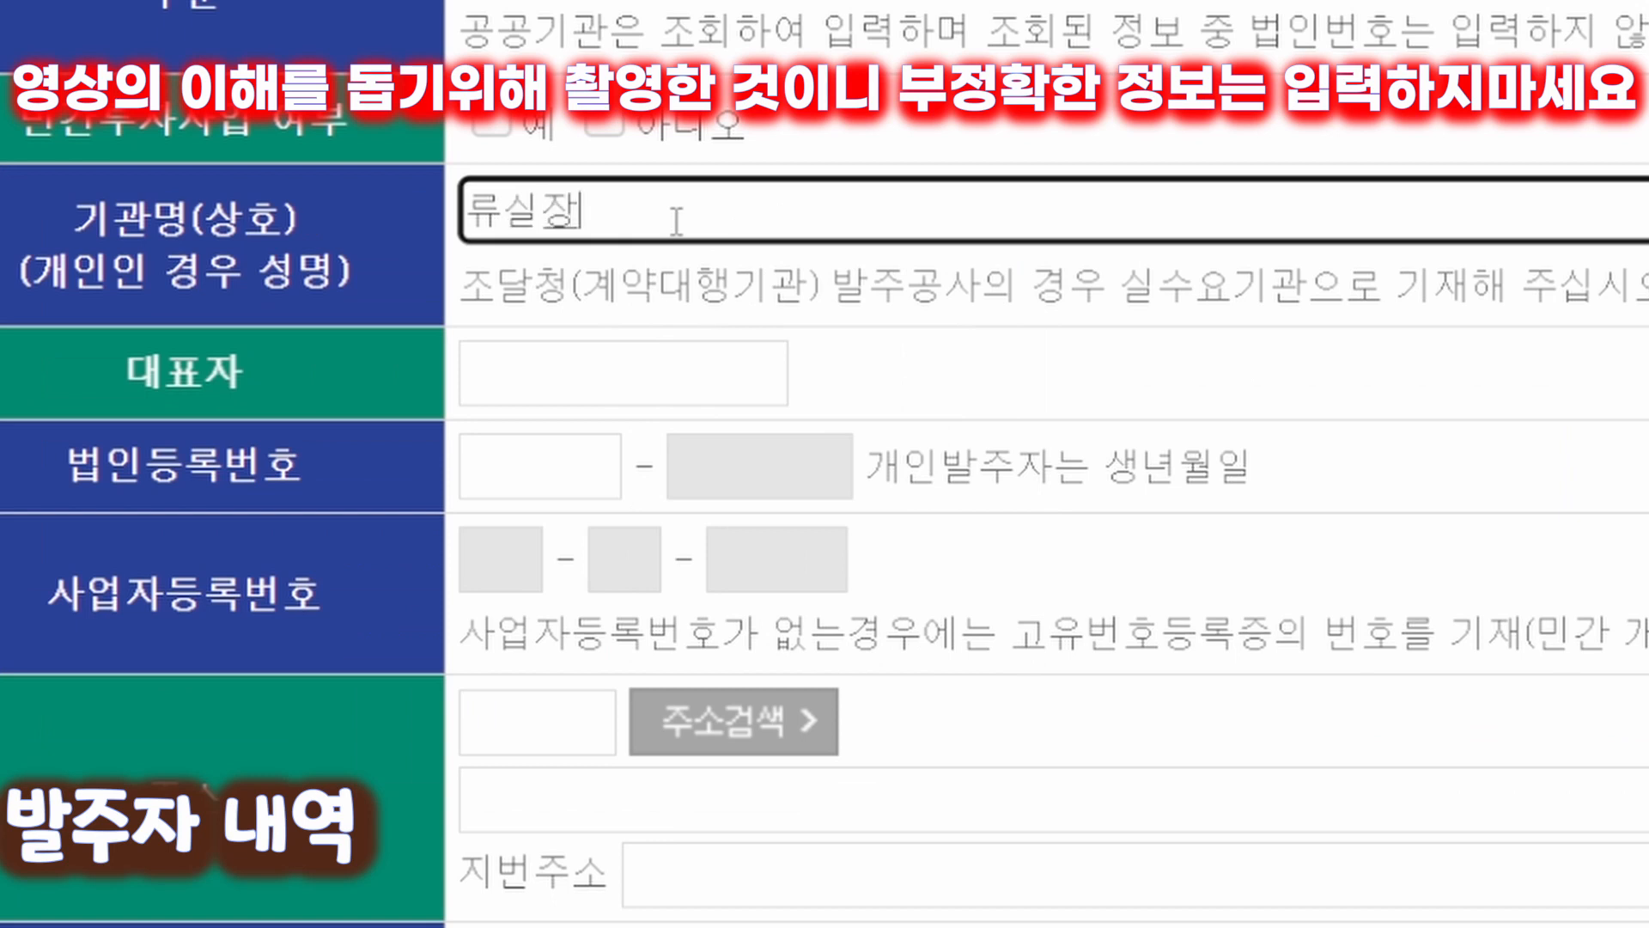
left_click(694, 424)
type("류실장")
left_click(692, 468)
type("555555")
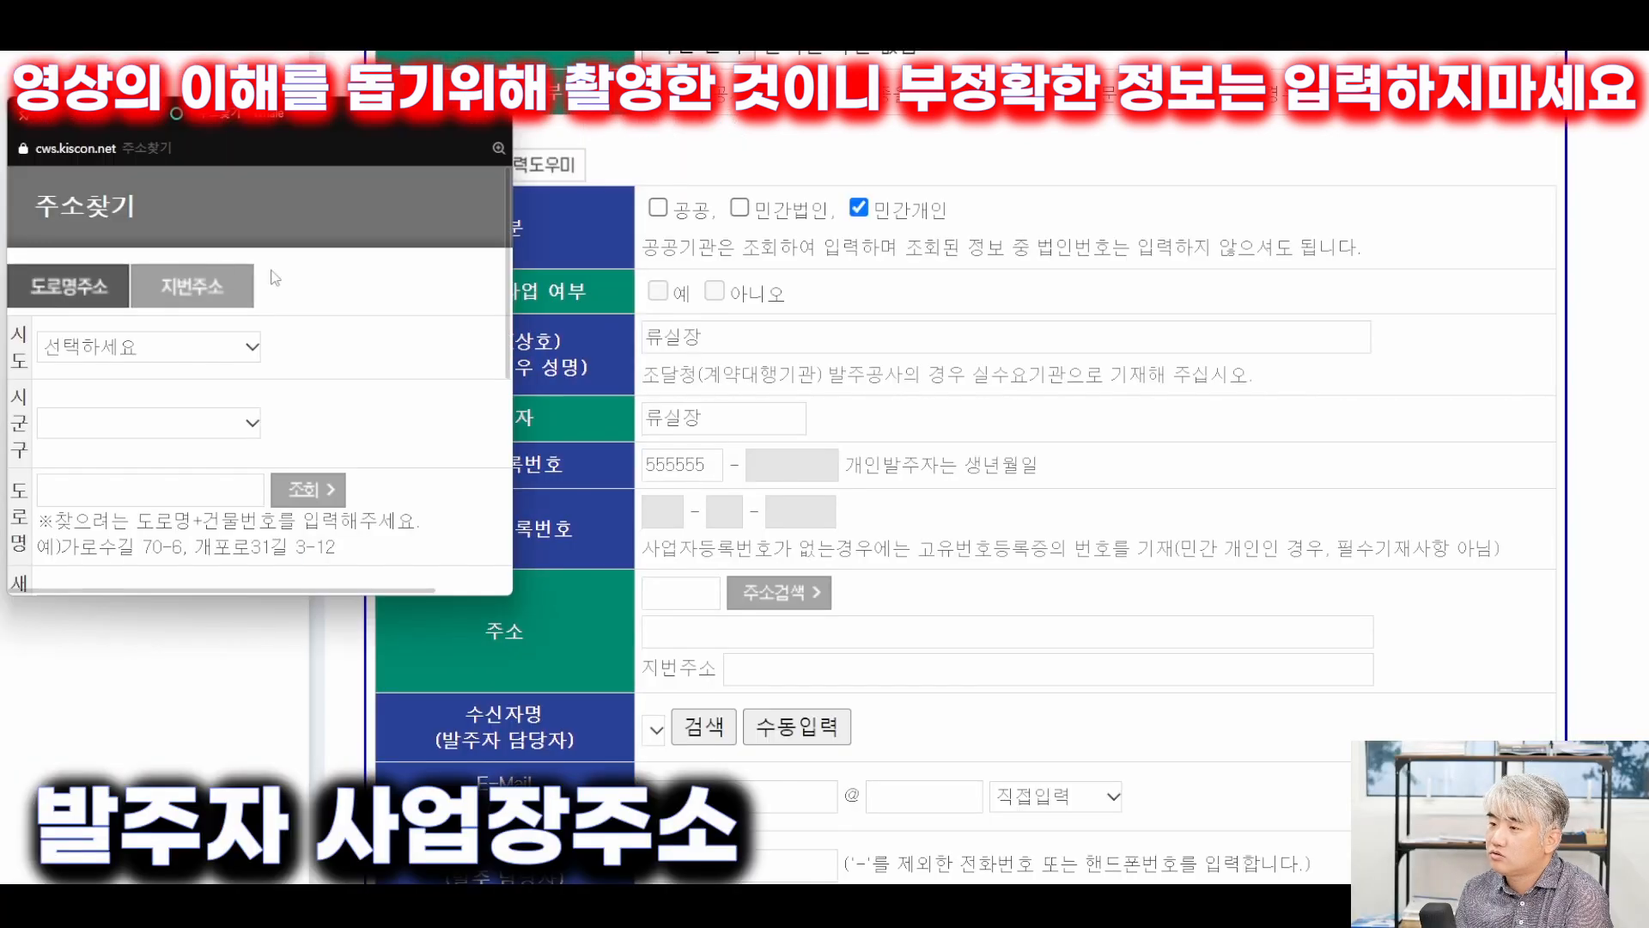
Fill in the client's postal code and lot address using the address finder.
left_click(128, 335)
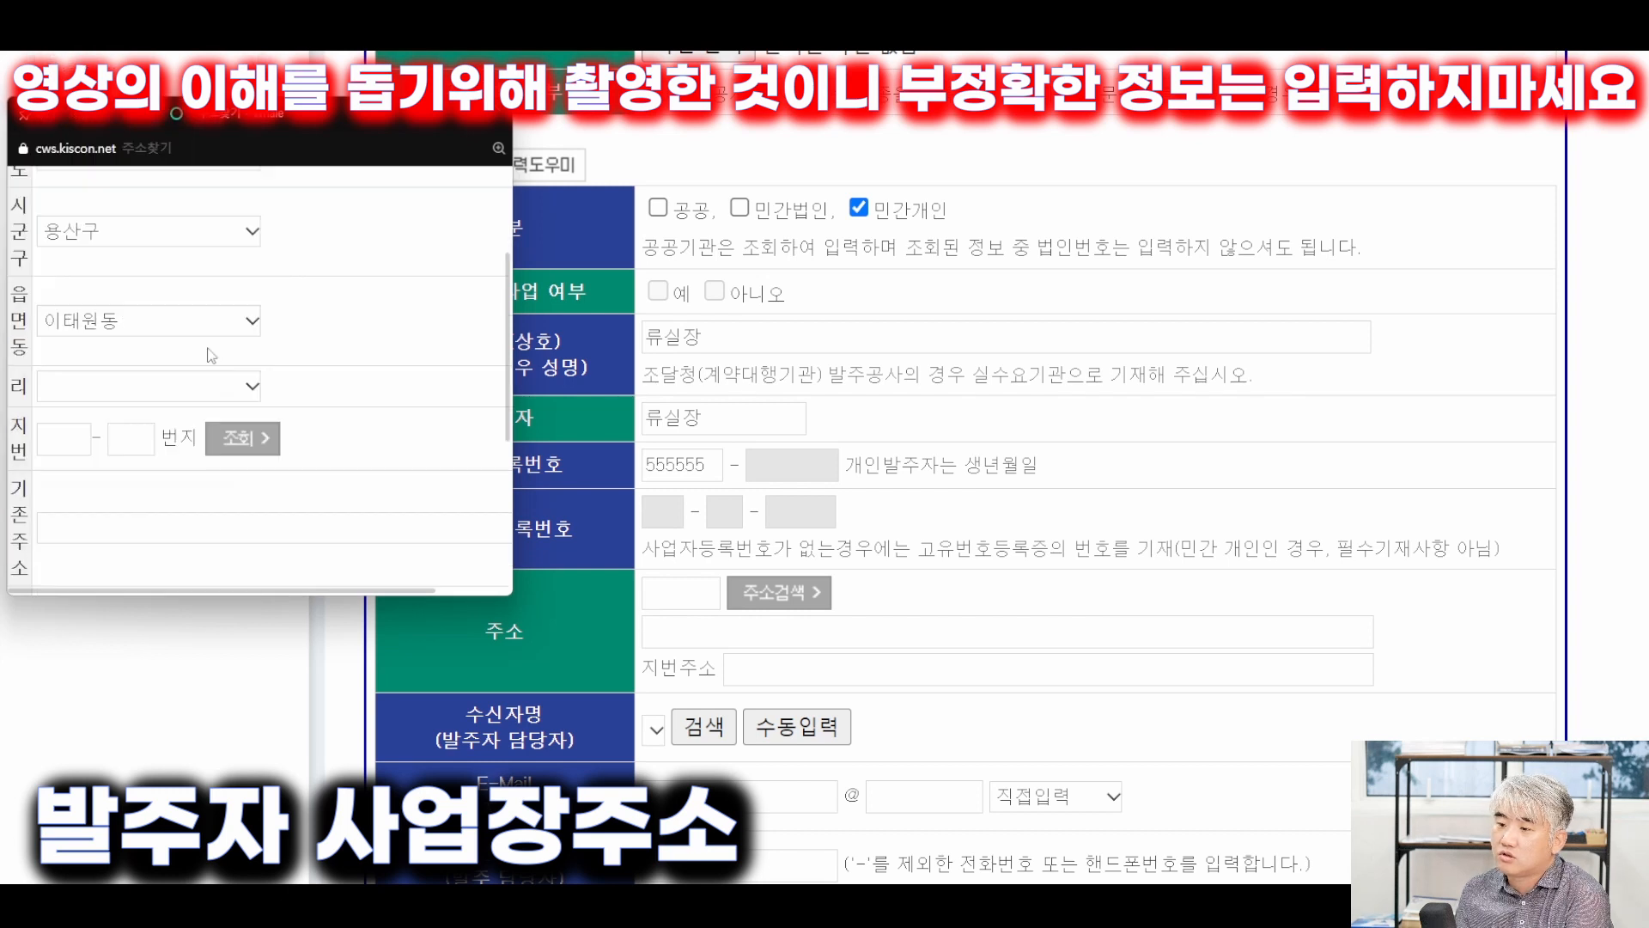
scroll(153, 406, "down", 1)
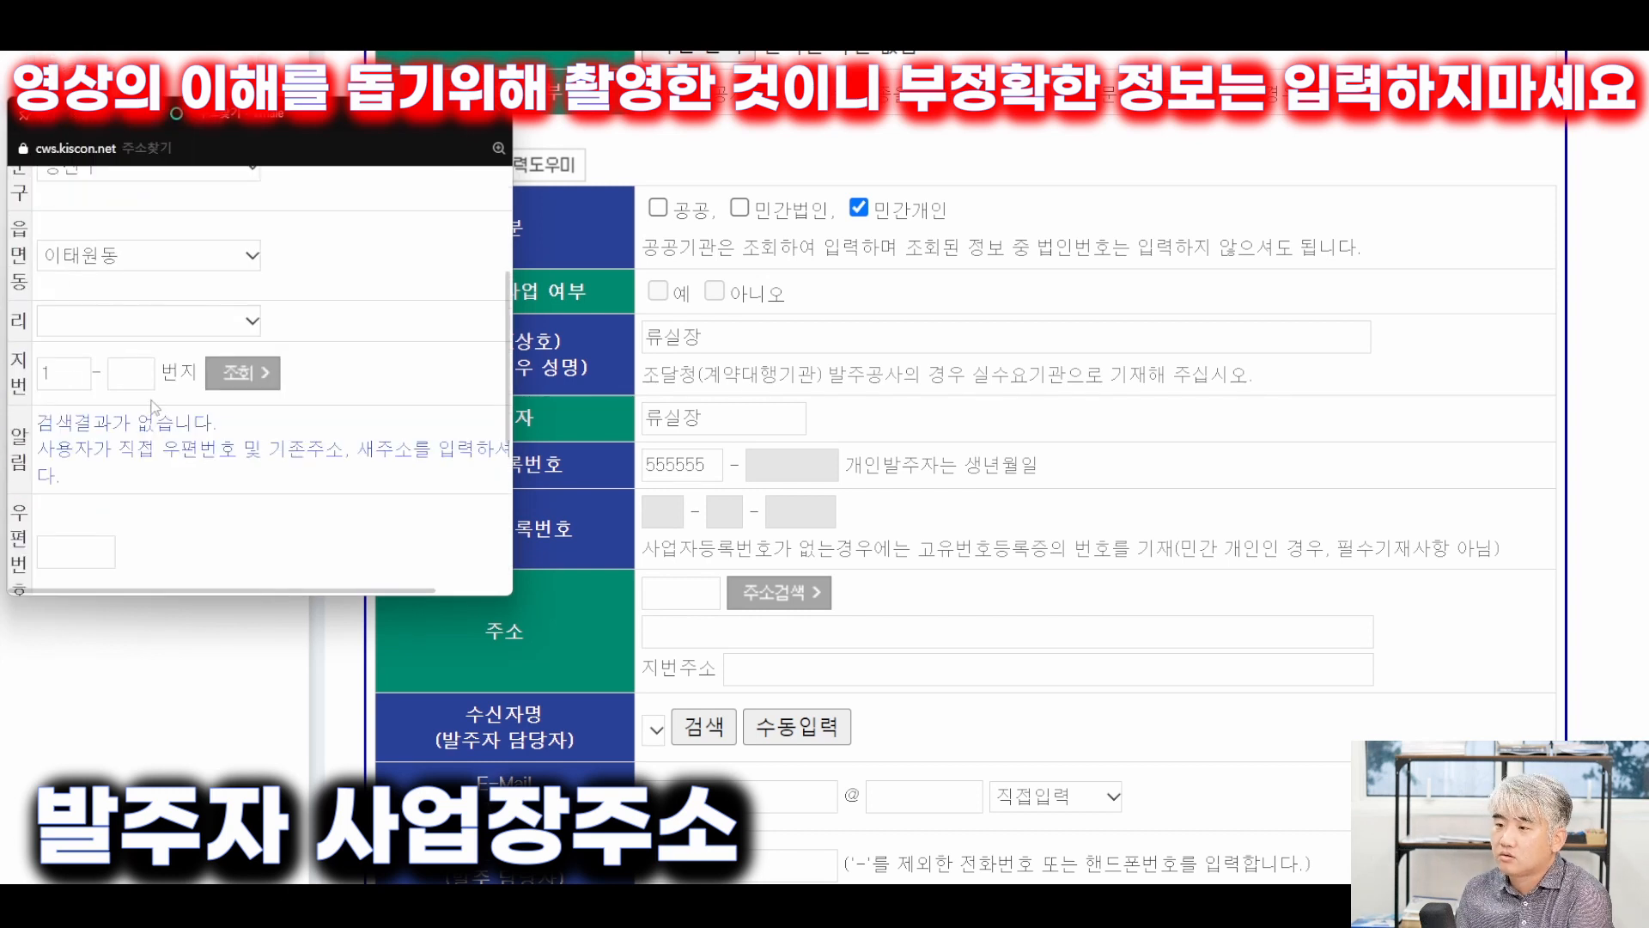
double_click(64, 373)
key("BackSpace")
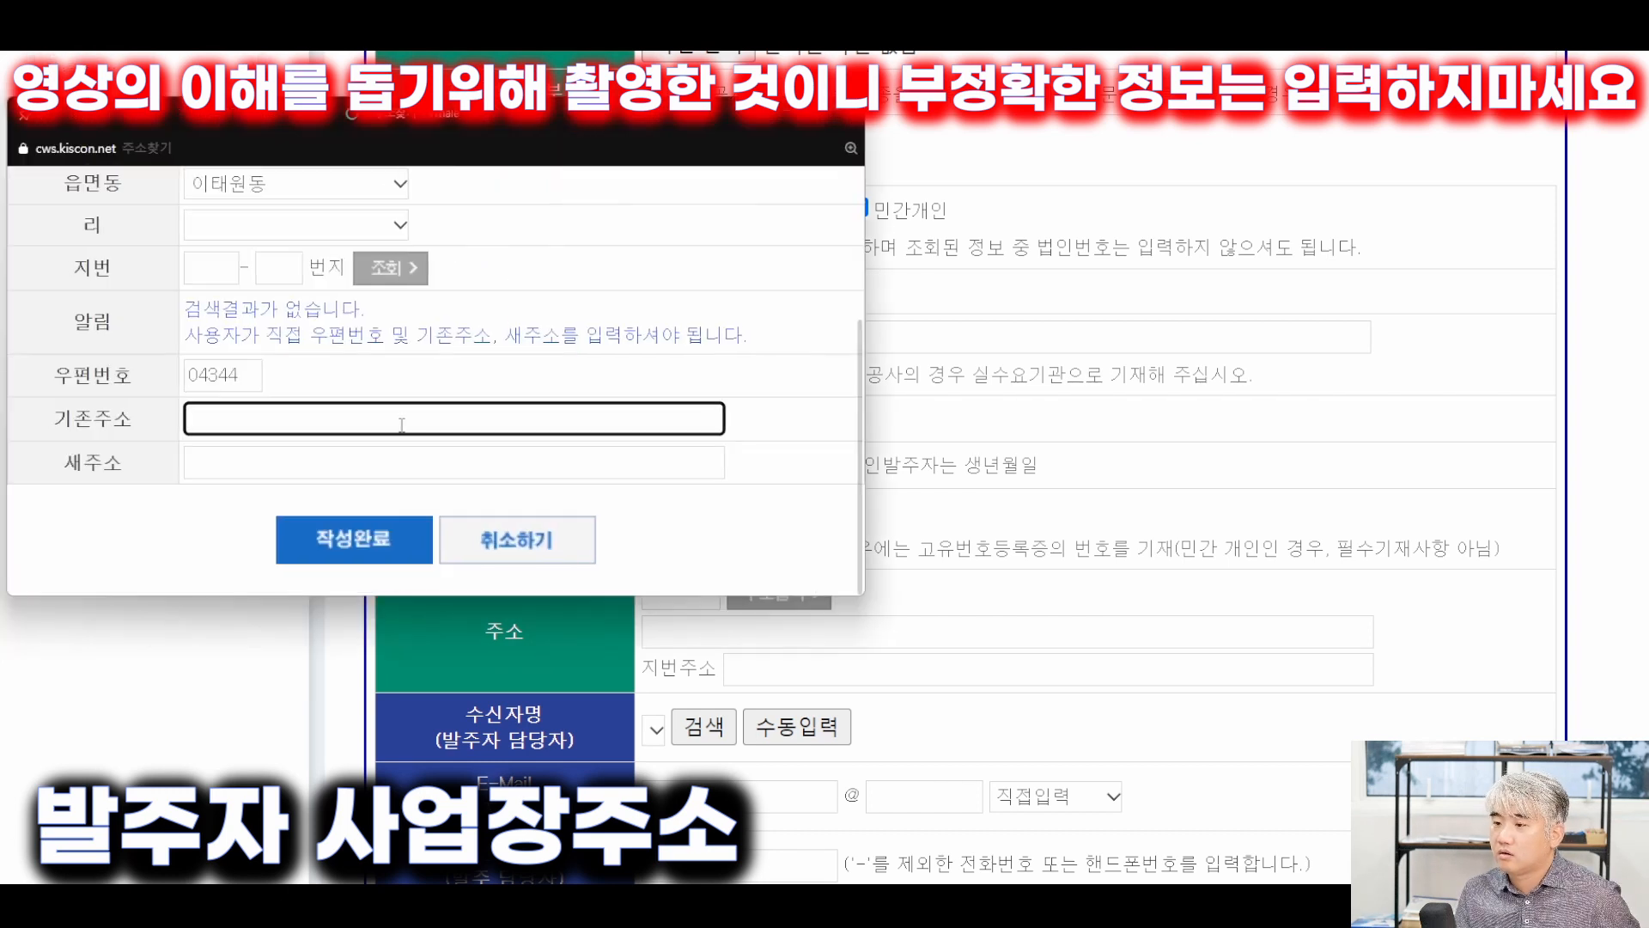
scroll(515, 386, "up", 2)
scroll(410, 515, "down", 2)
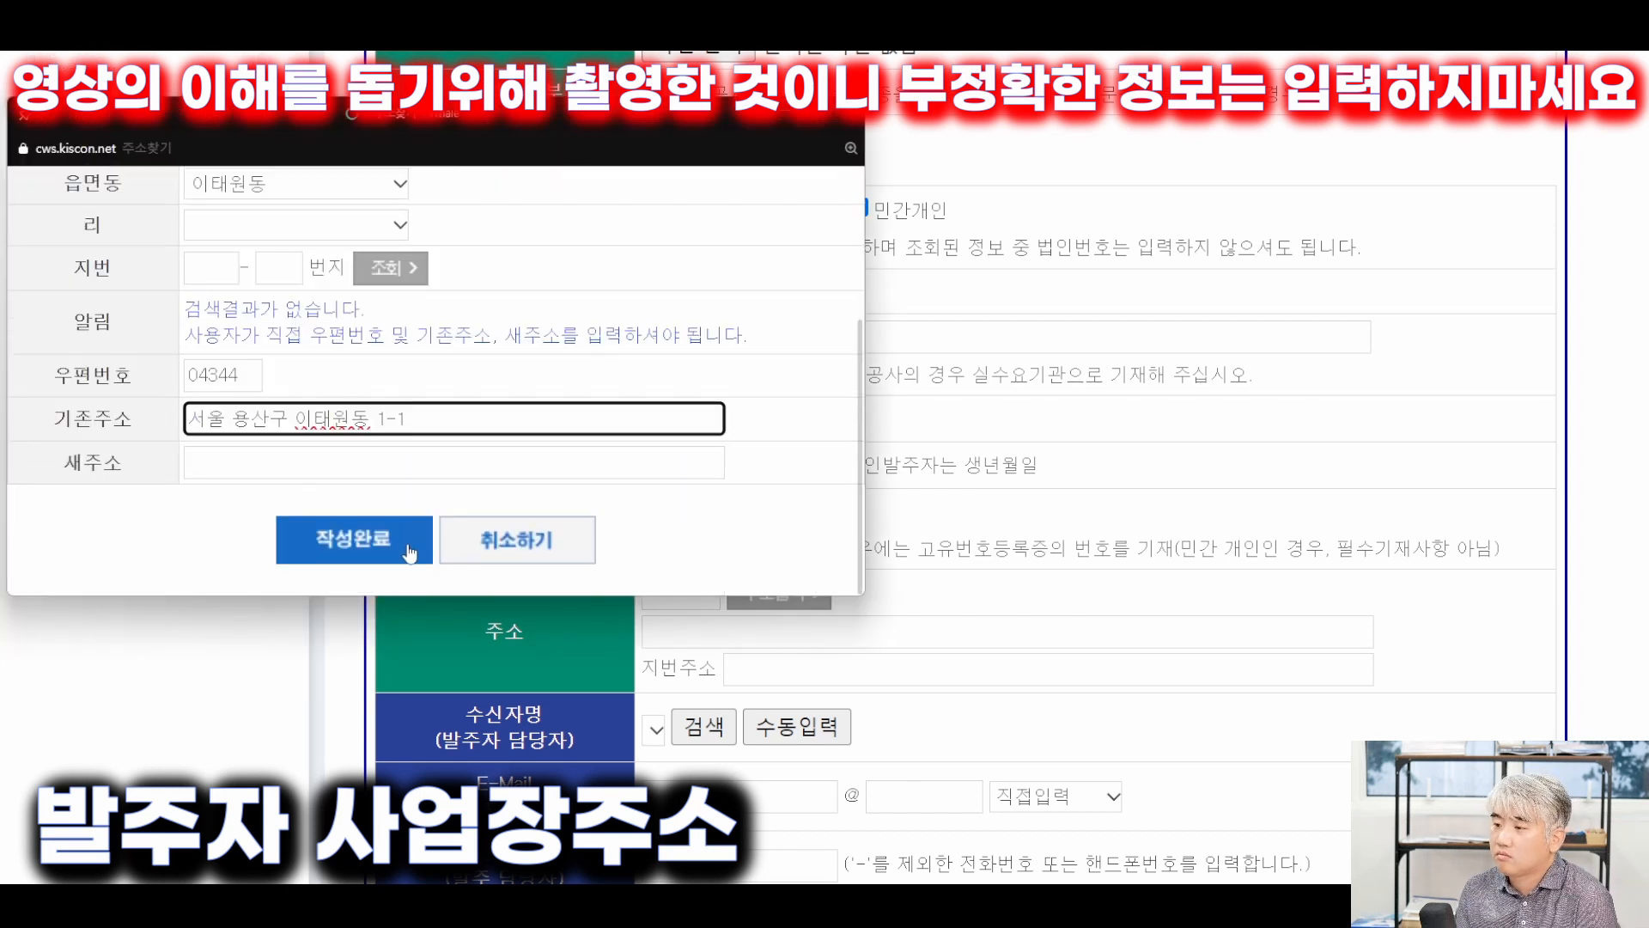
left_click(411, 552)
scroll(699, 490, "down", 4)
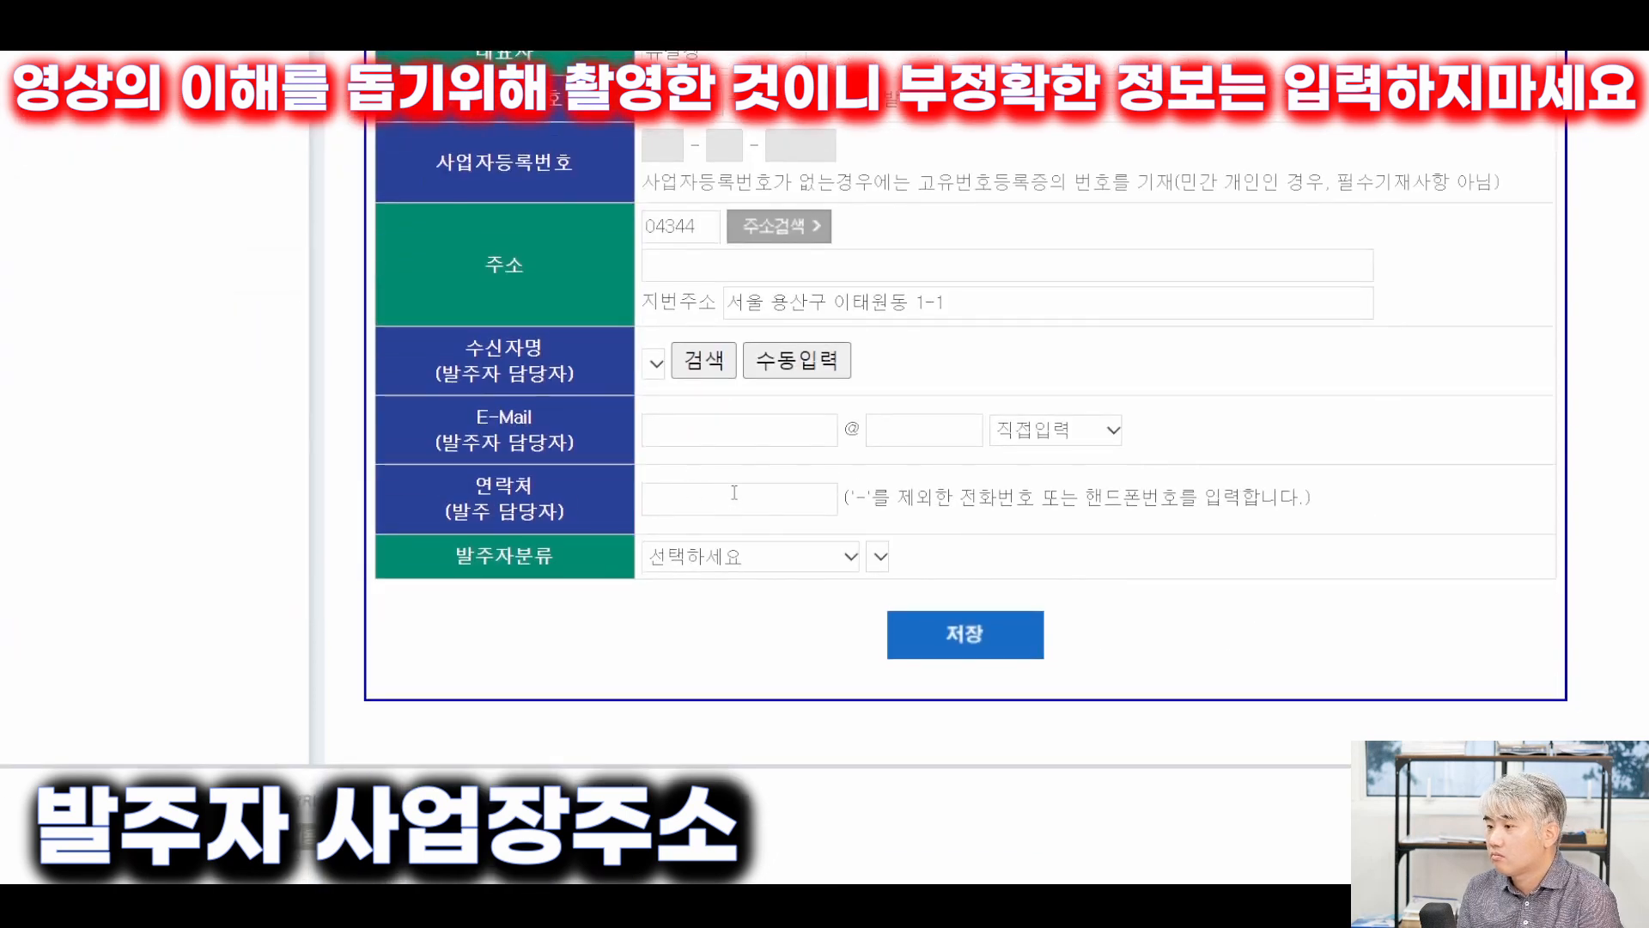
Set 발주자분류 to 민간부문 비제조업, 사업시설관리, 사업지원 및 임대서비스업.
left_click(746, 557)
left_click(802, 773)
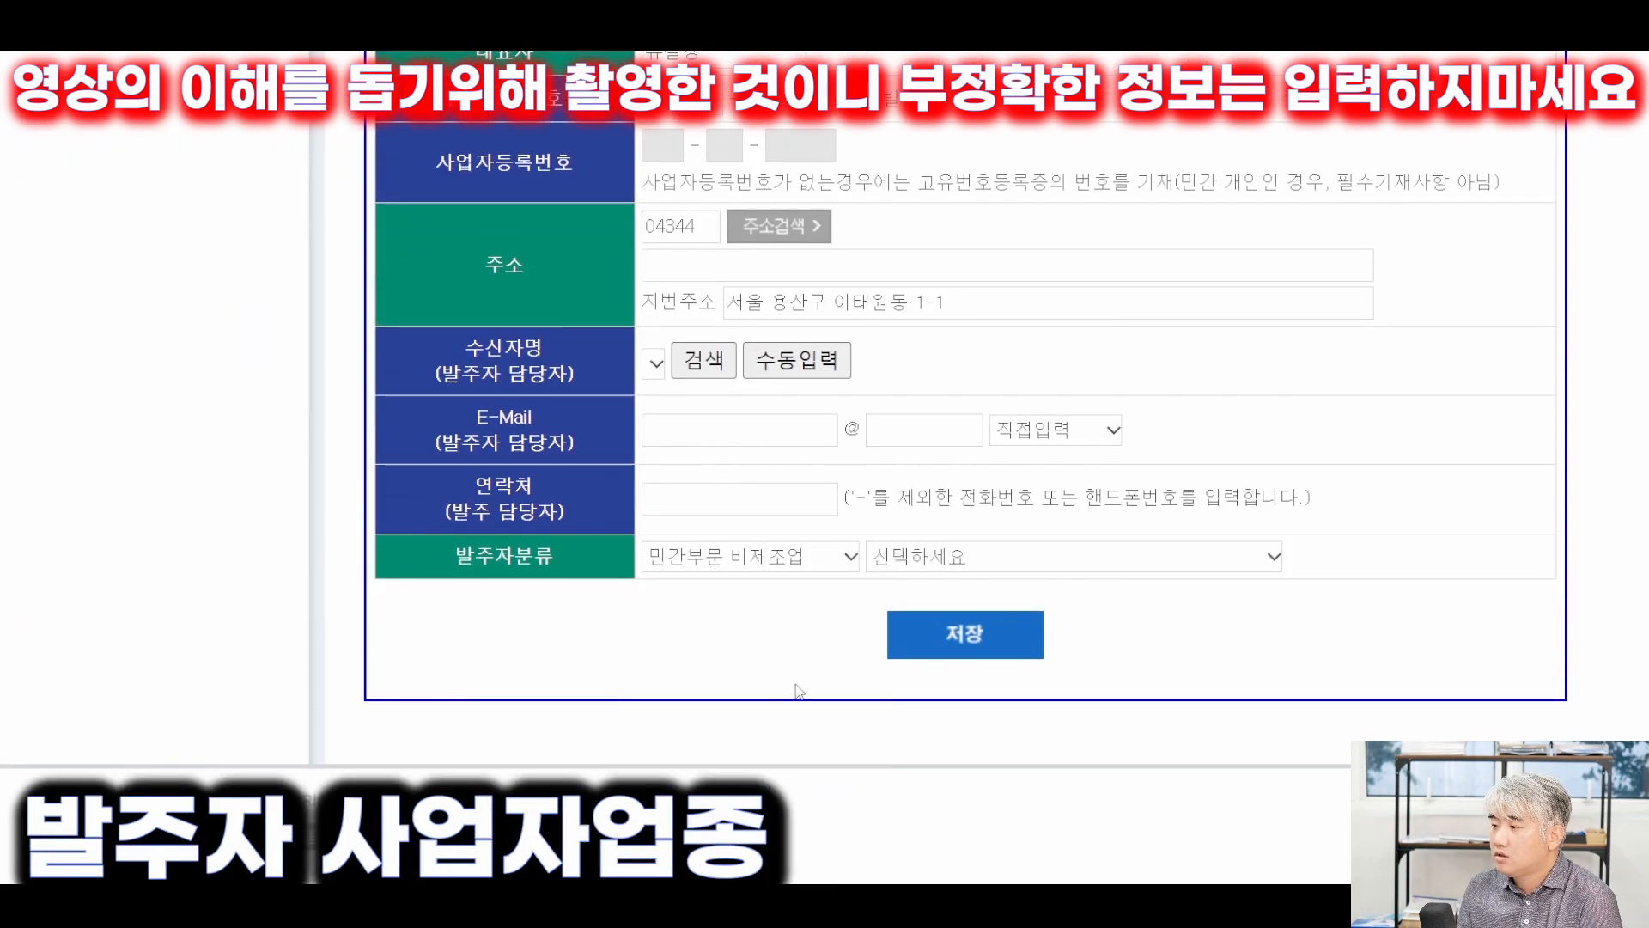
left_click(991, 567)
left_click(962, 514)
scroll(1042, 634, "up", 1)
scroll(1042, 634, "down", 1)
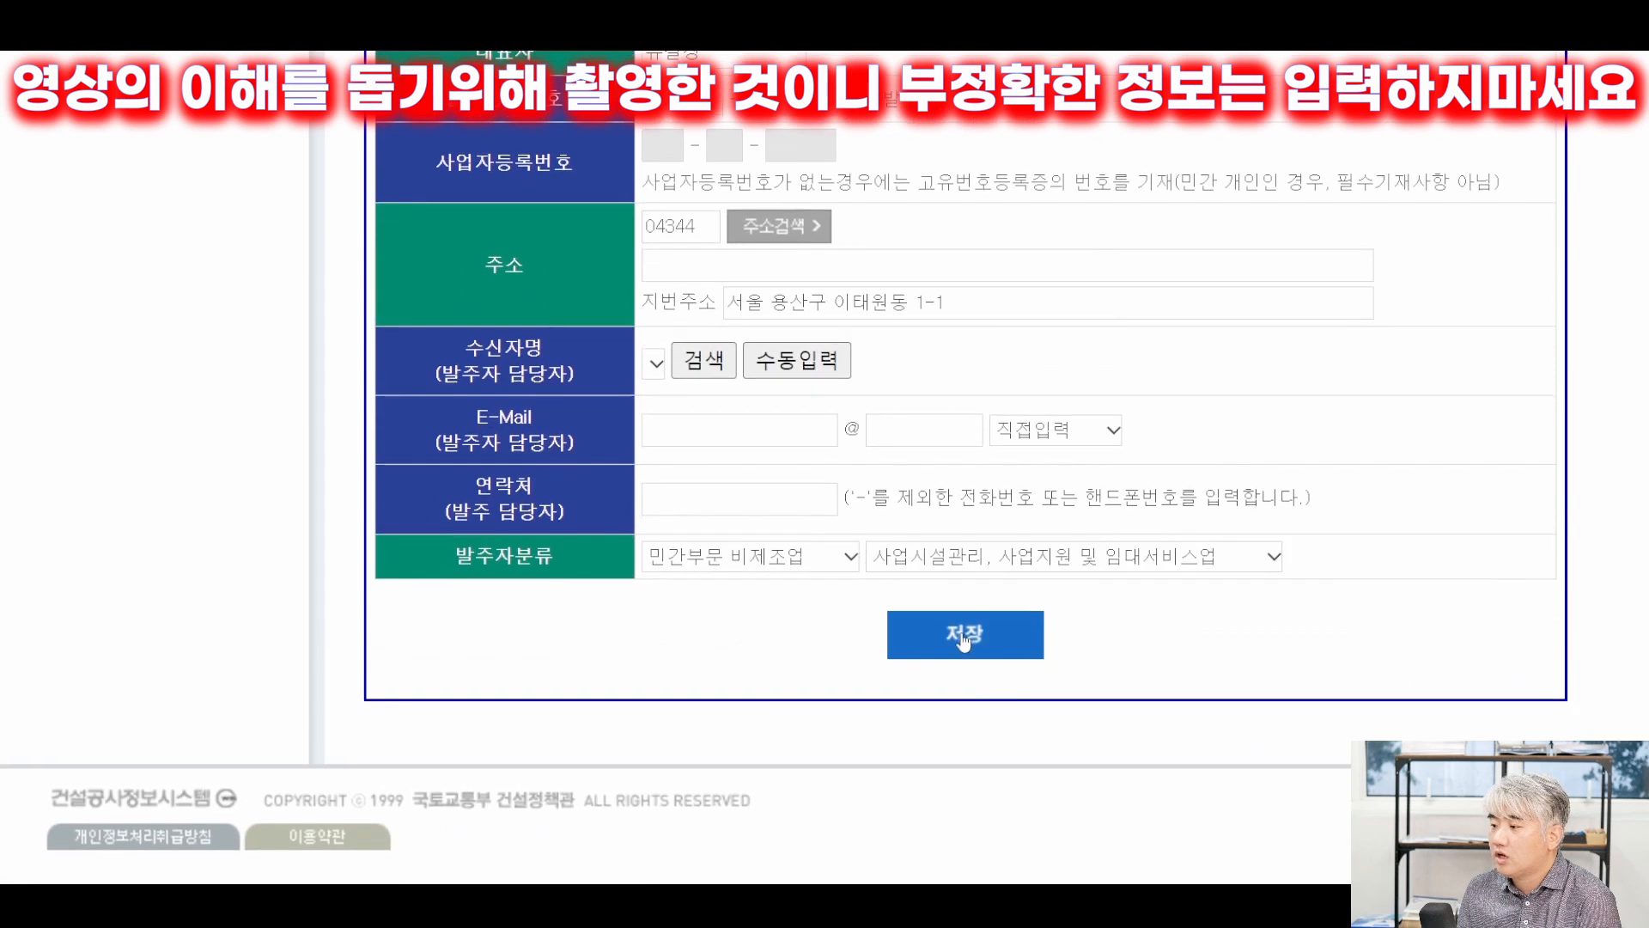
Enter the client contact's phone number and review the client section.
left_click(738, 501)
type("01000000000")
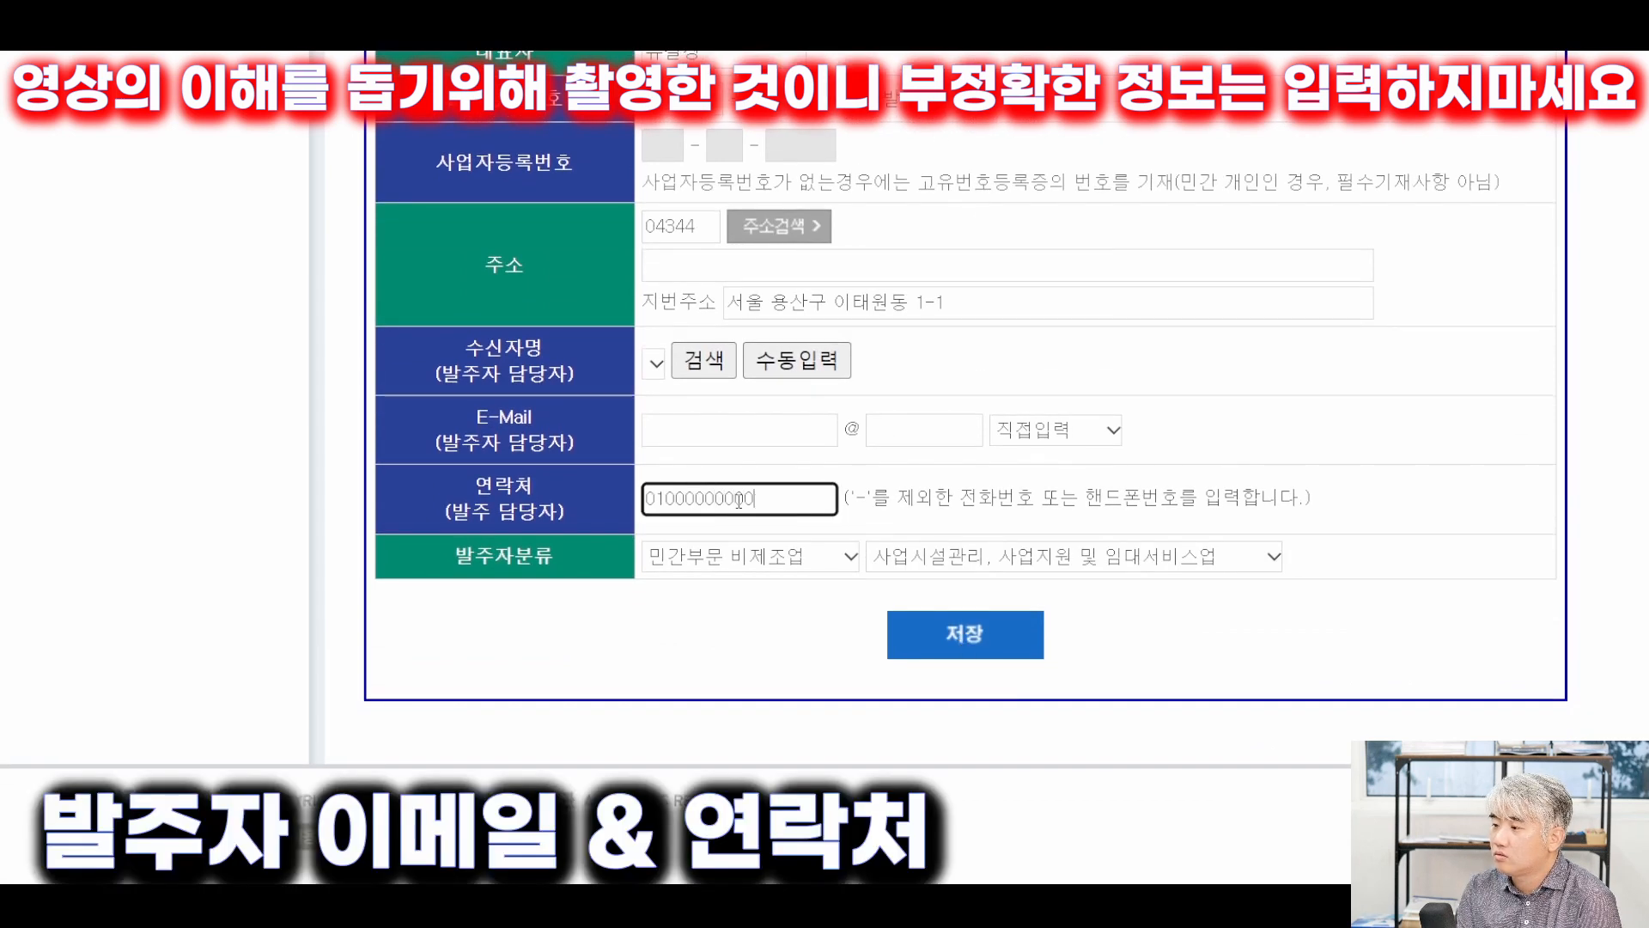
scroll(816, 524, "up", 20)
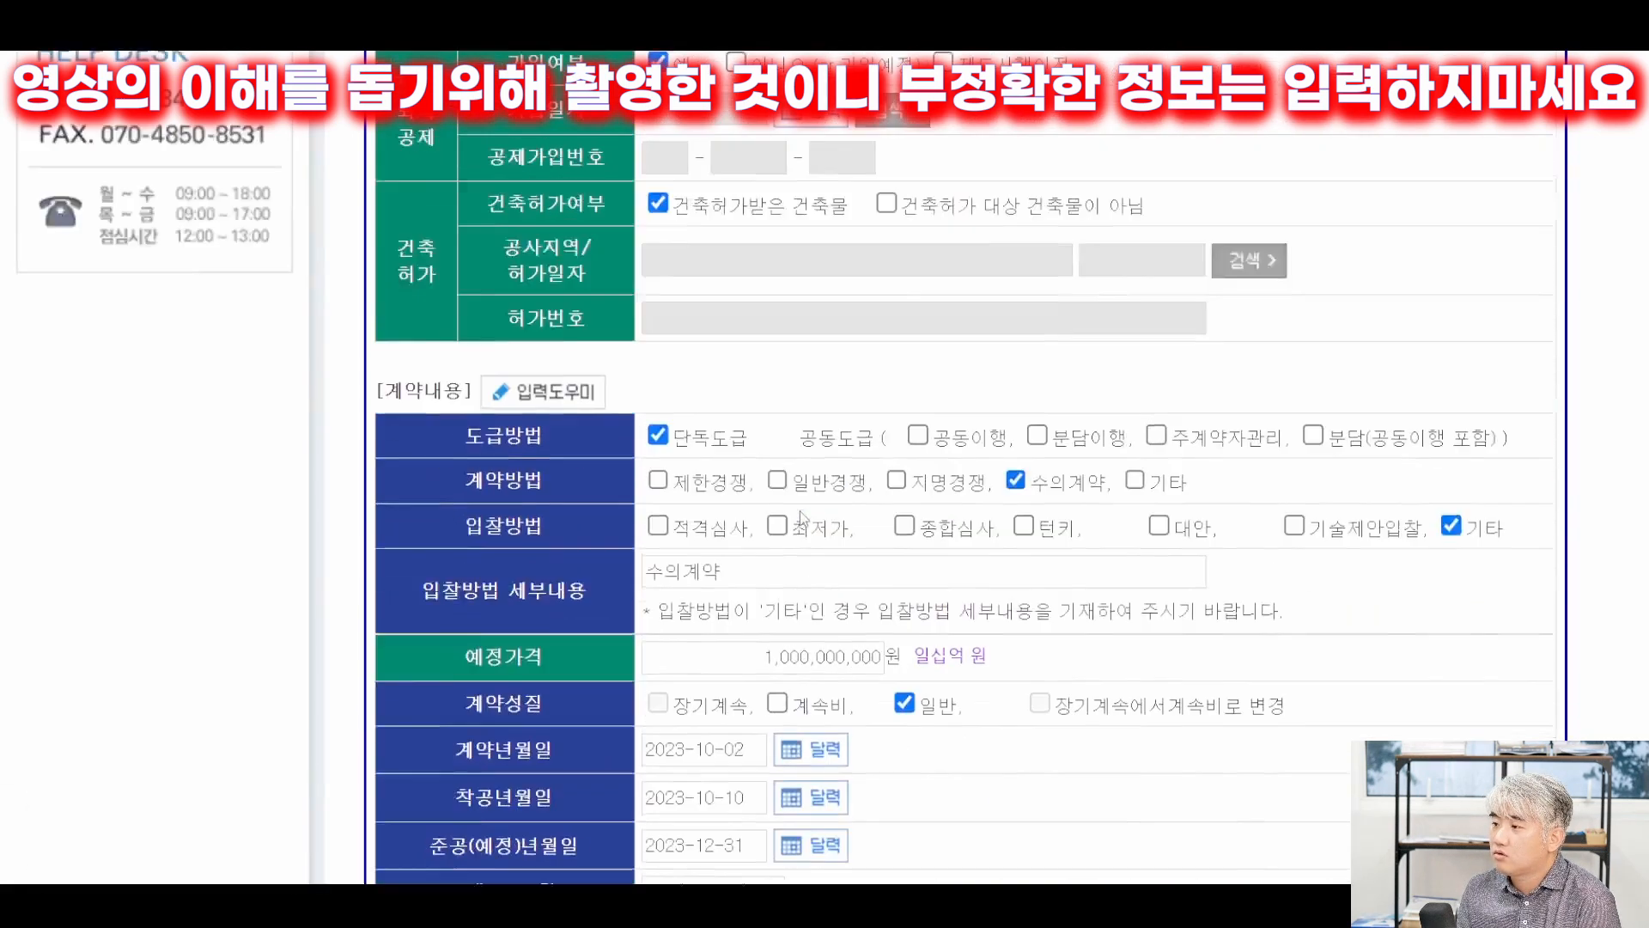
scroll(818, 526, "down", 14)
scroll(830, 541, "down", 8)
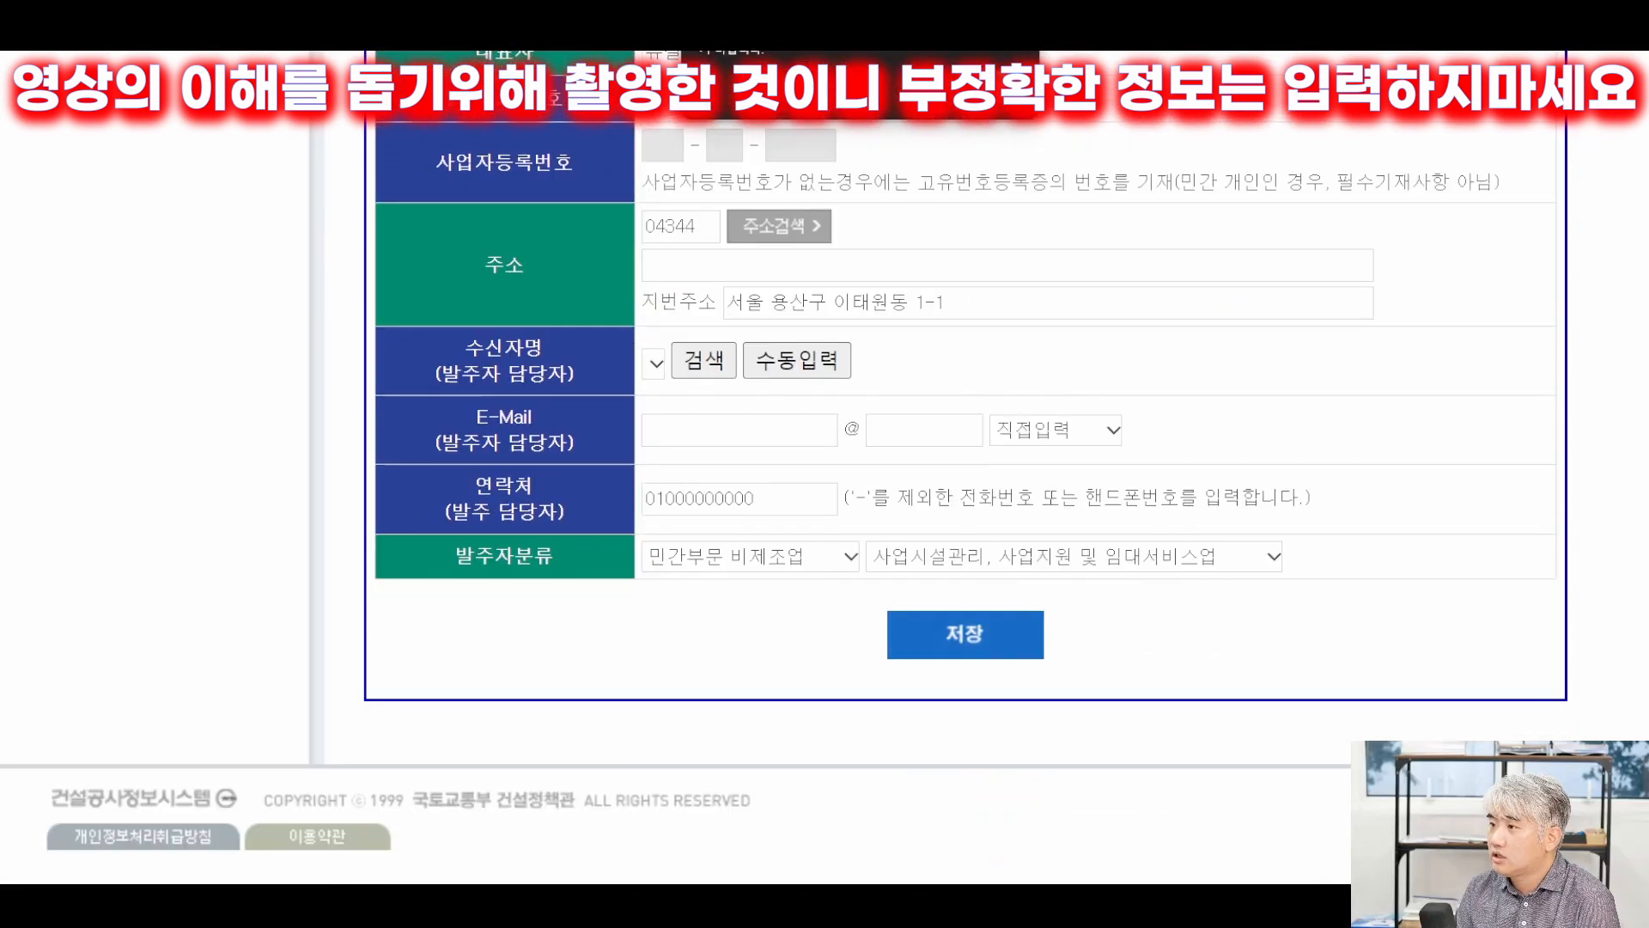
scroll(900, 391, "up", 10)
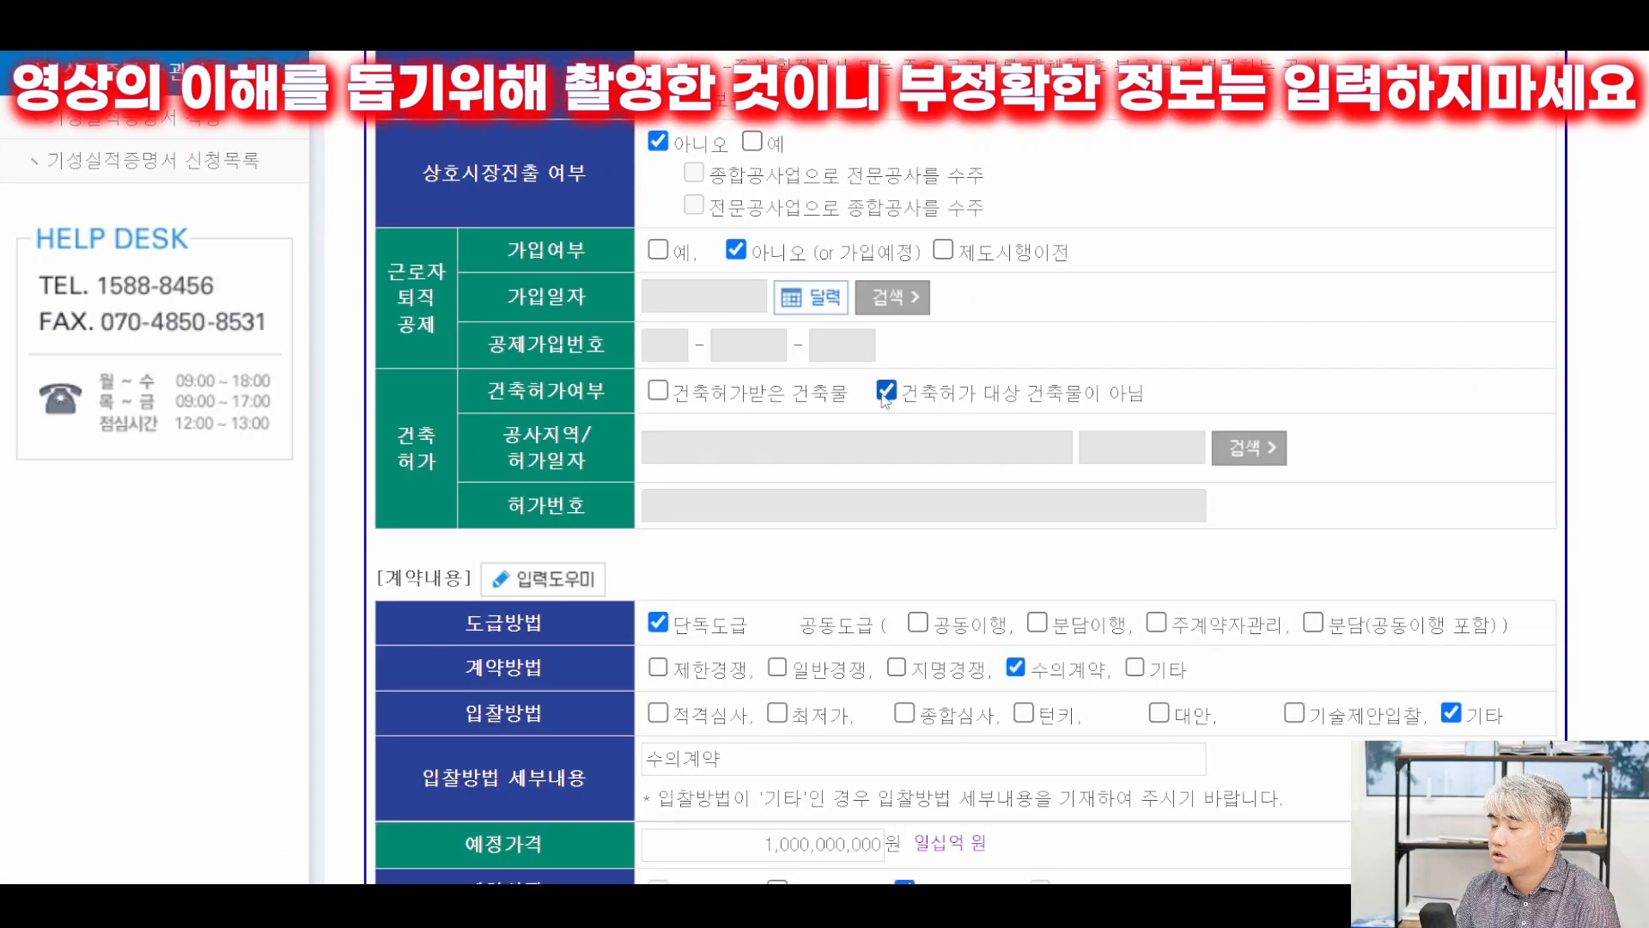
scroll(974, 419, "down", 5)
scroll(966, 525, "up", 6)
scroll(962, 519, "down", 10)
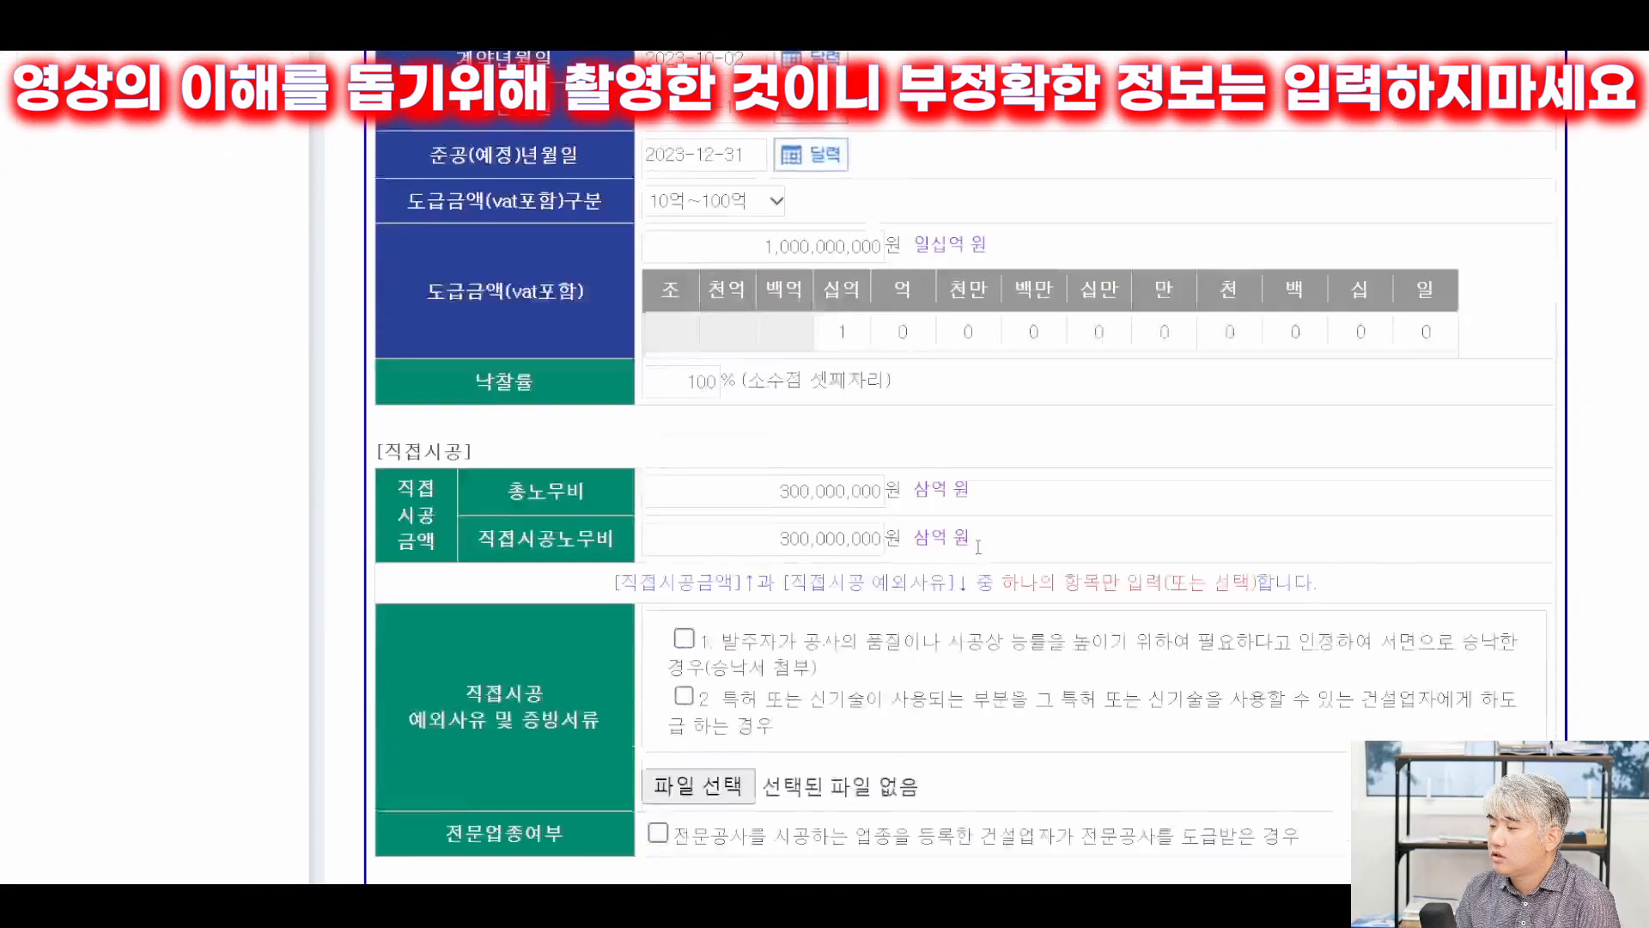
scroll(954, 344, "up", 3)
scroll(940, 143, "down", 8)
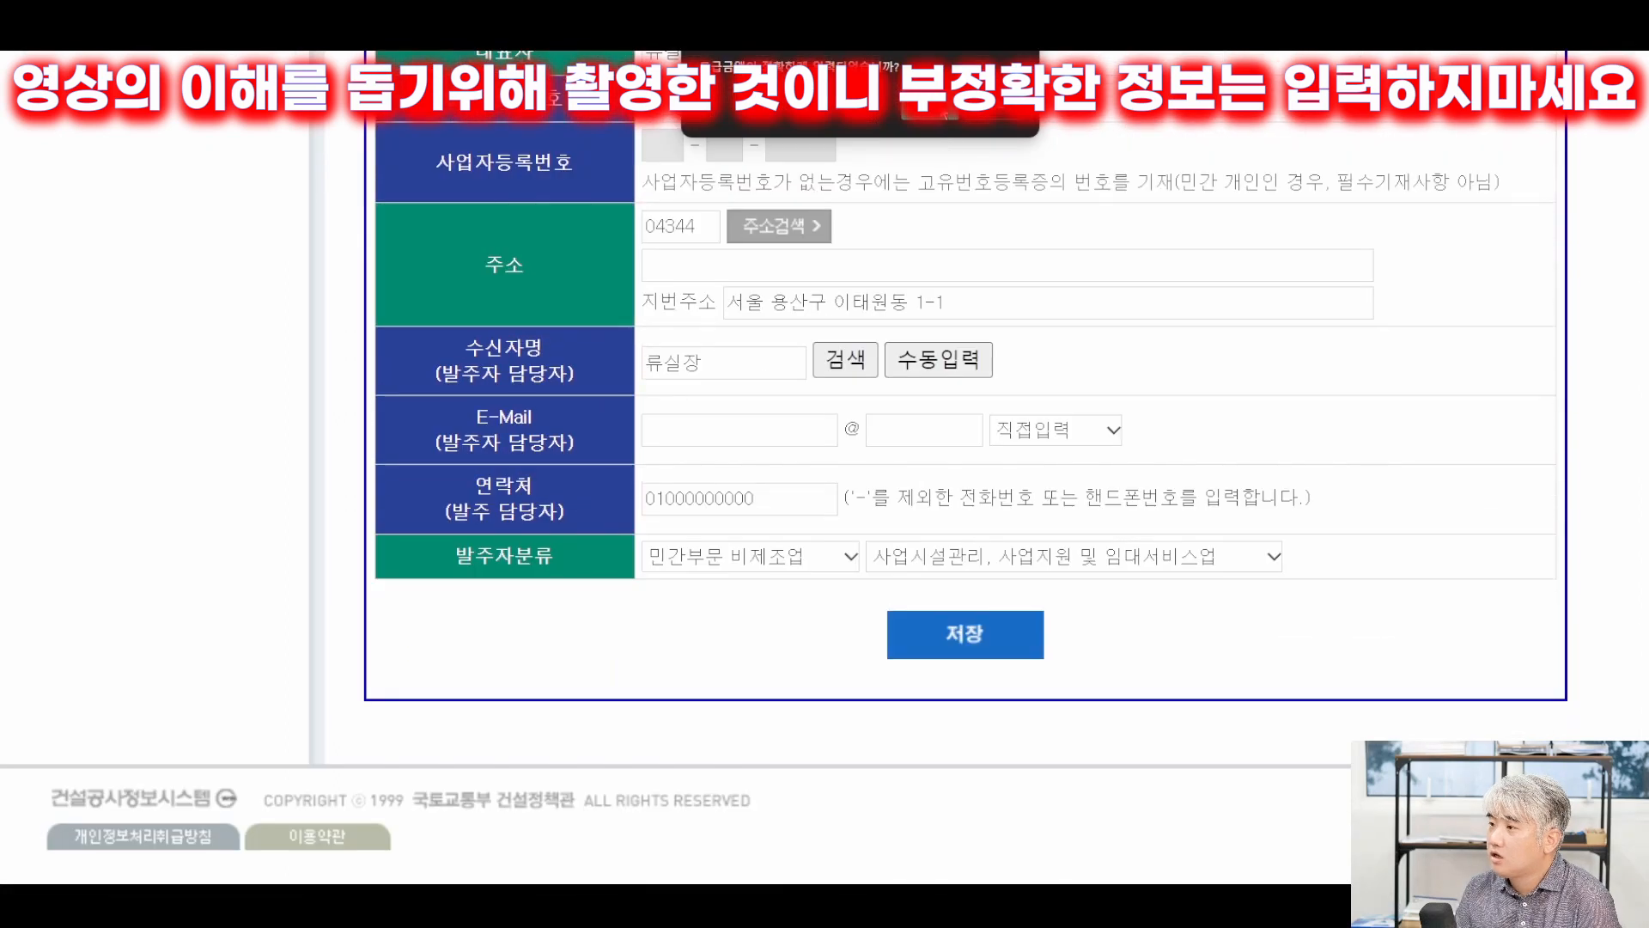
Confirm saving the client details and go to the 수급업체 contractor section.
left_click(940, 110)
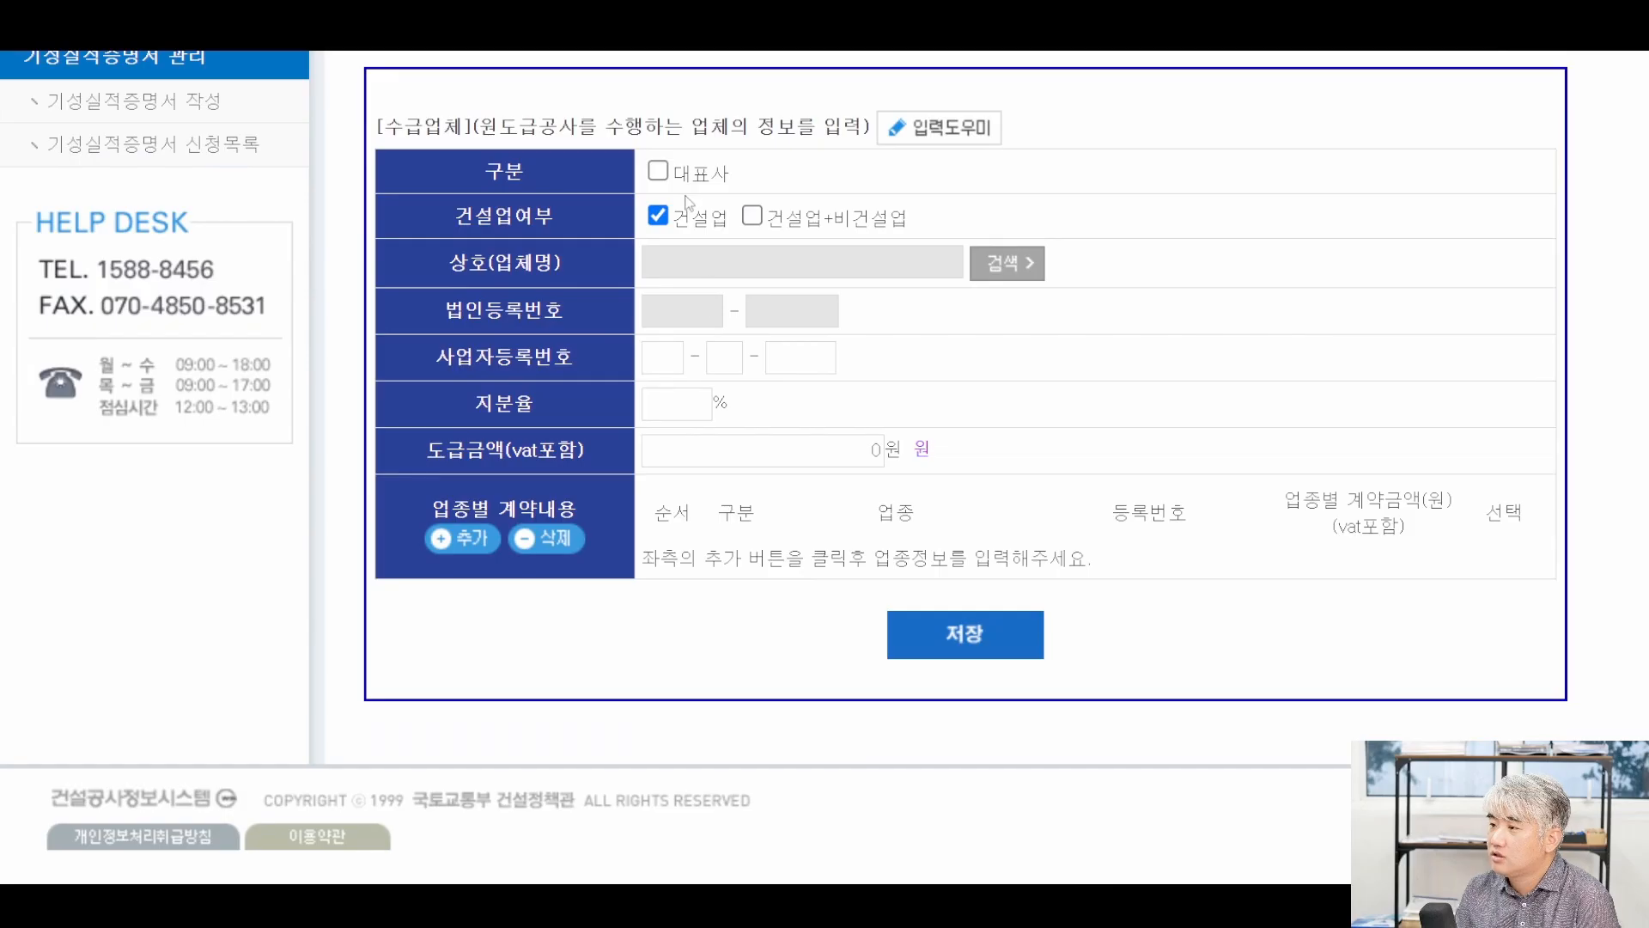
left_click(658, 172)
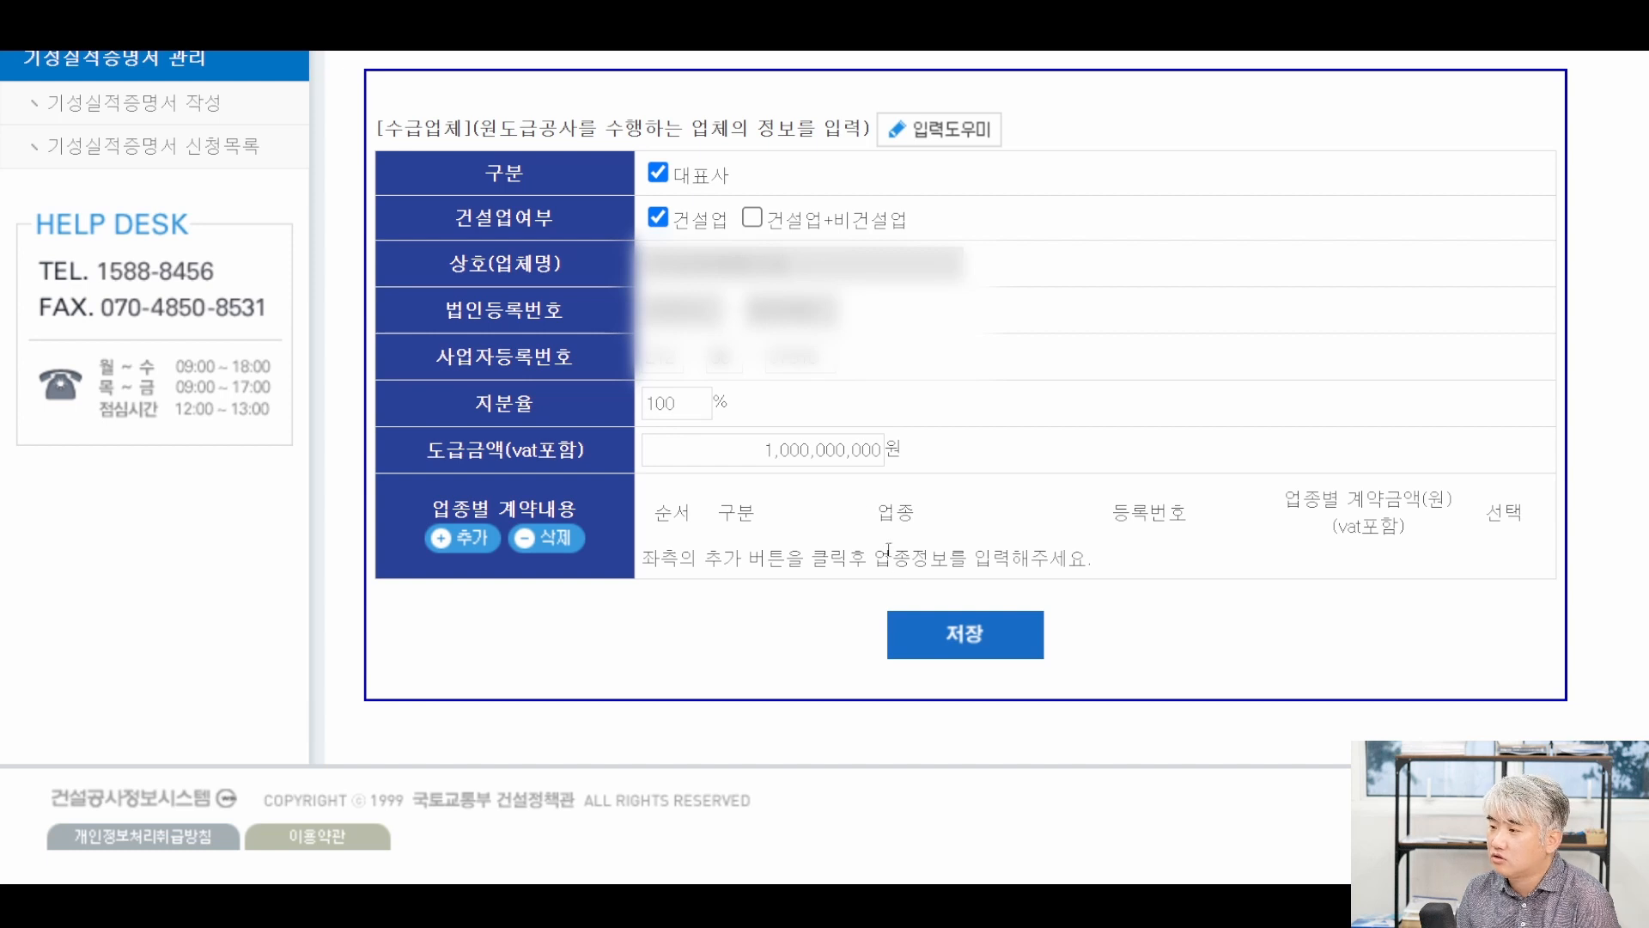
scroll(470, 176, "up", 3)
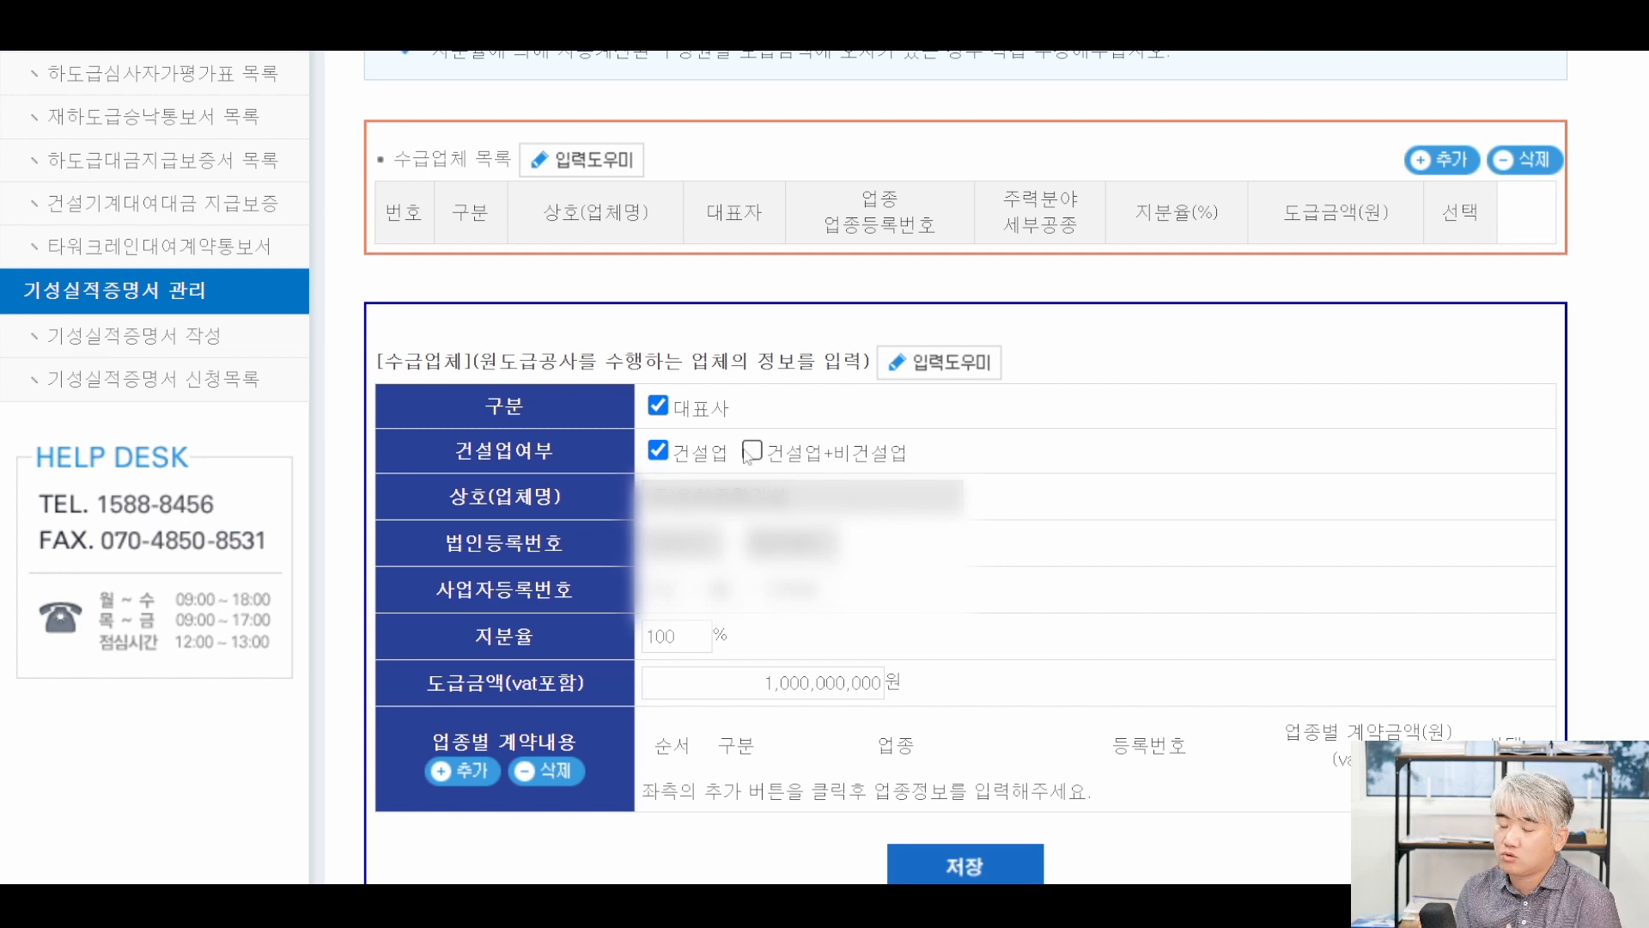
scroll(745, 456, "up", 3)
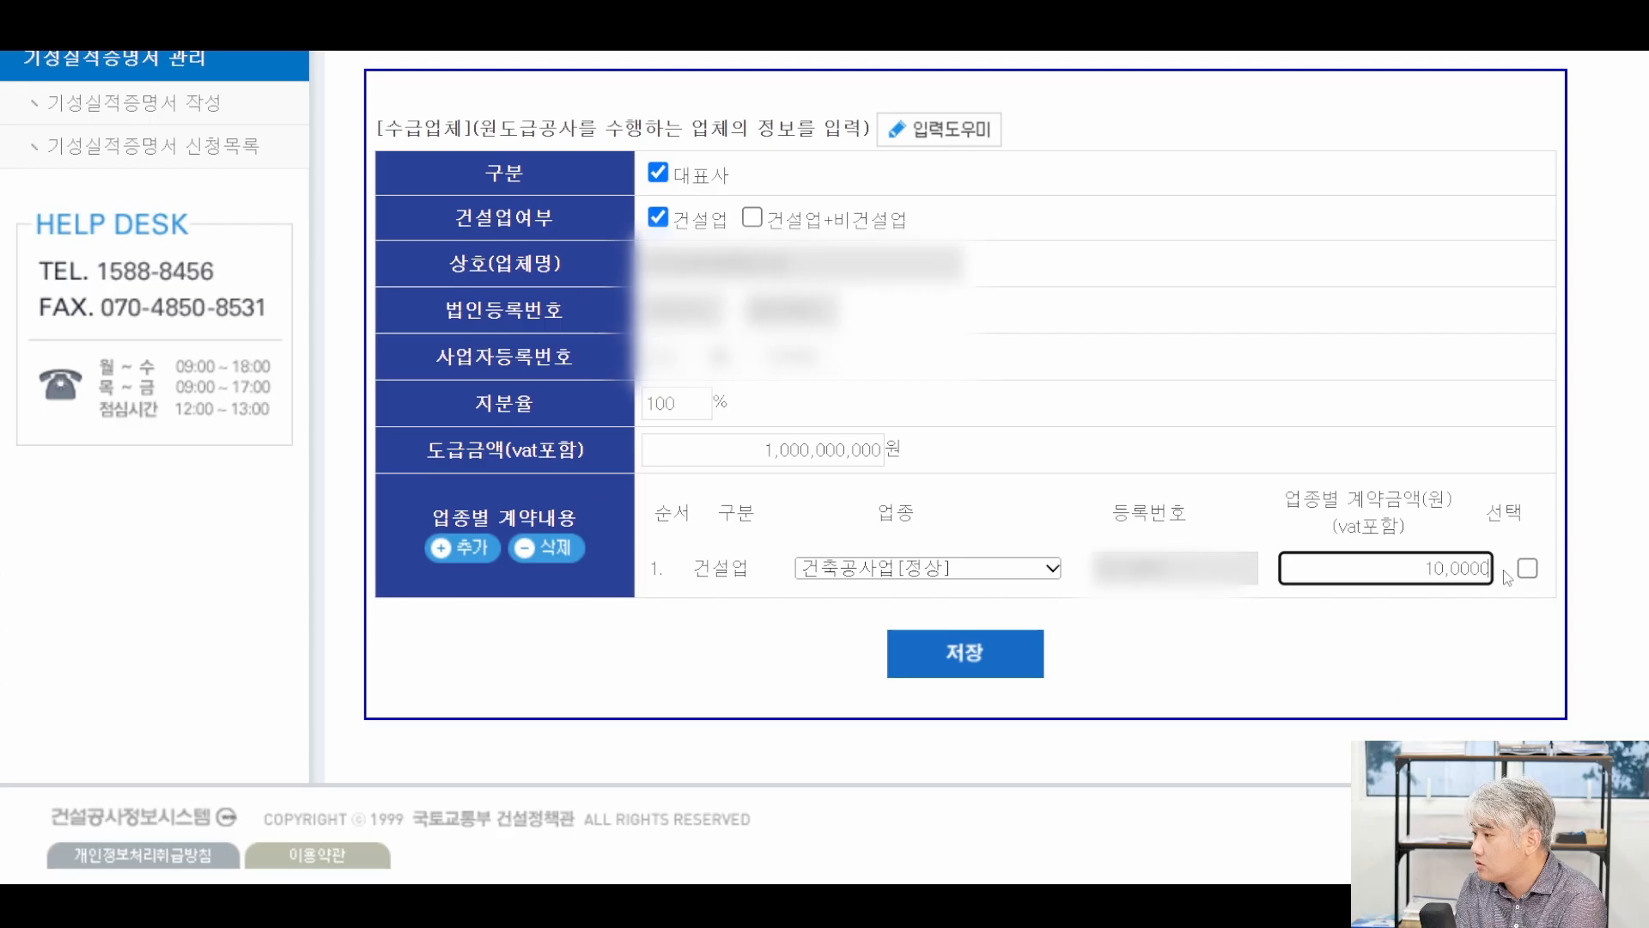
Register the lead contractor under 건축공사업 for 1,000,000,000원 and confirm the save.
type("00000")
left_click(1527, 568)
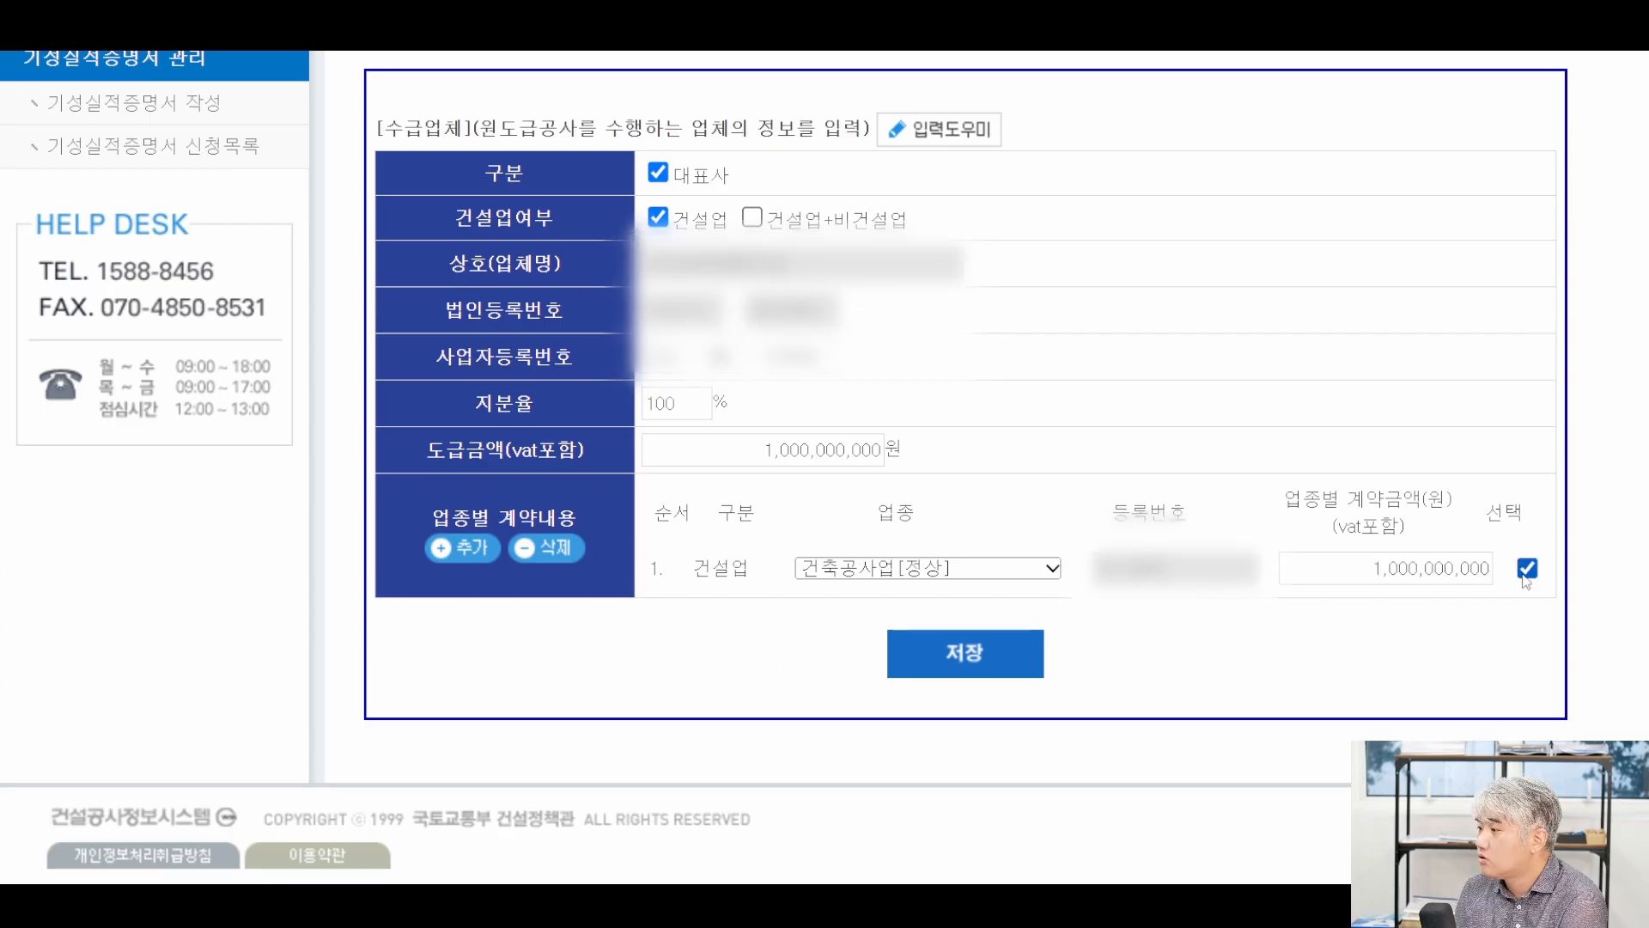
left_click(1007, 650)
left_click(990, 66)
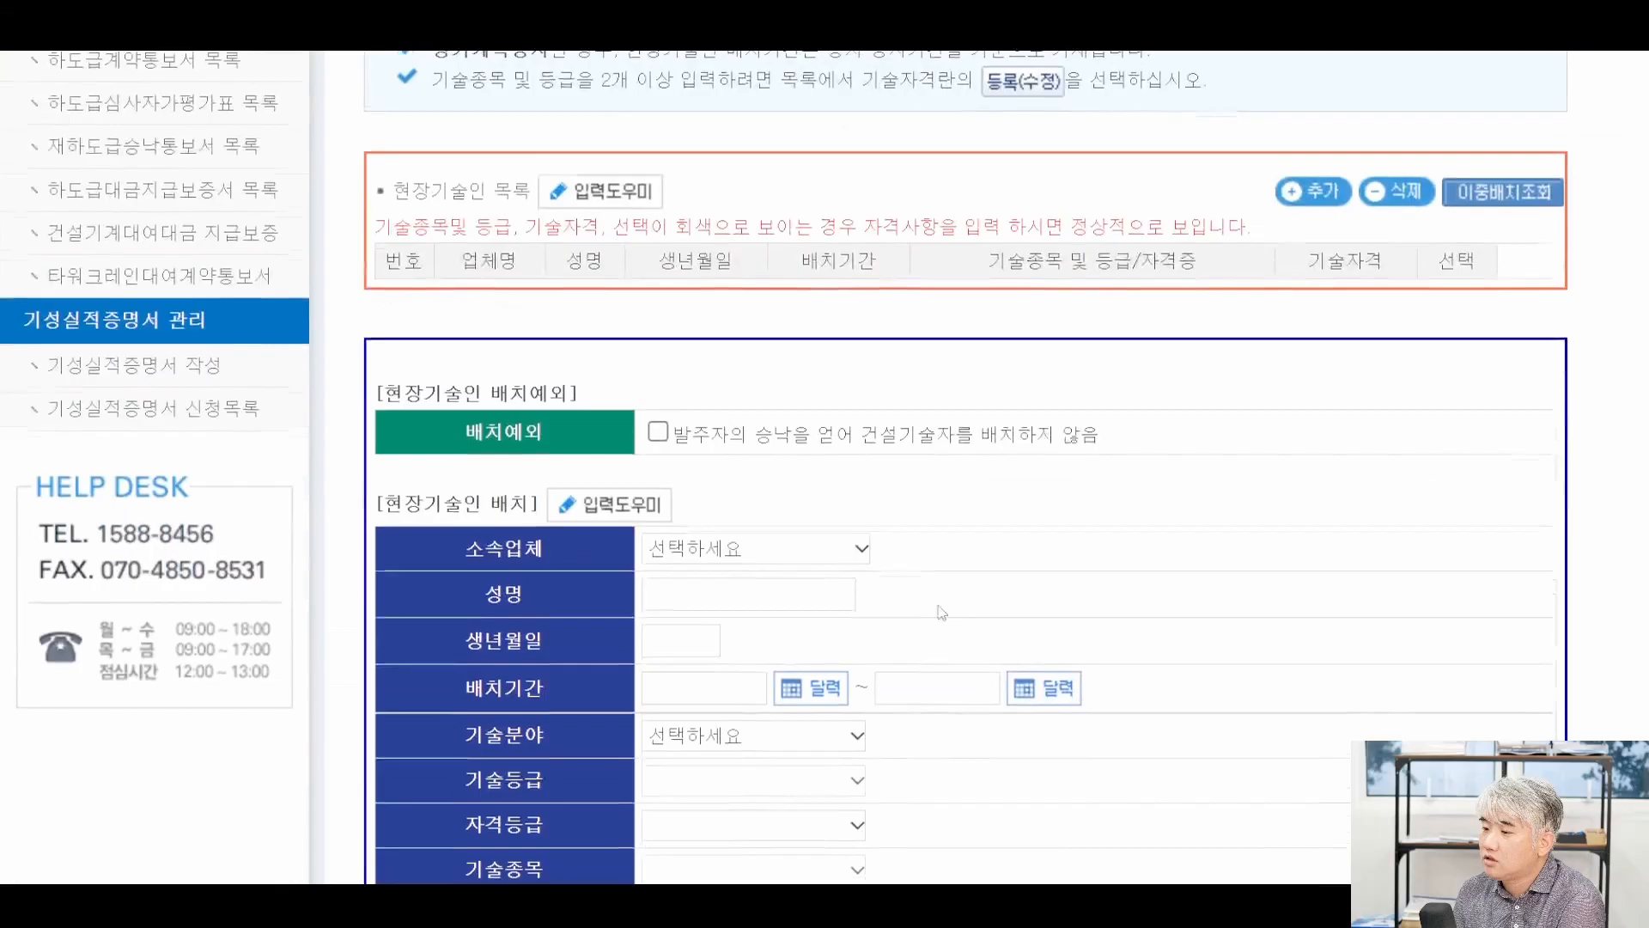
Scroll down past the 공사대금수령, 현장기술인 and 하수급인 sections to reach 재하수급인.
scroll(1080, 577, "down", 4)
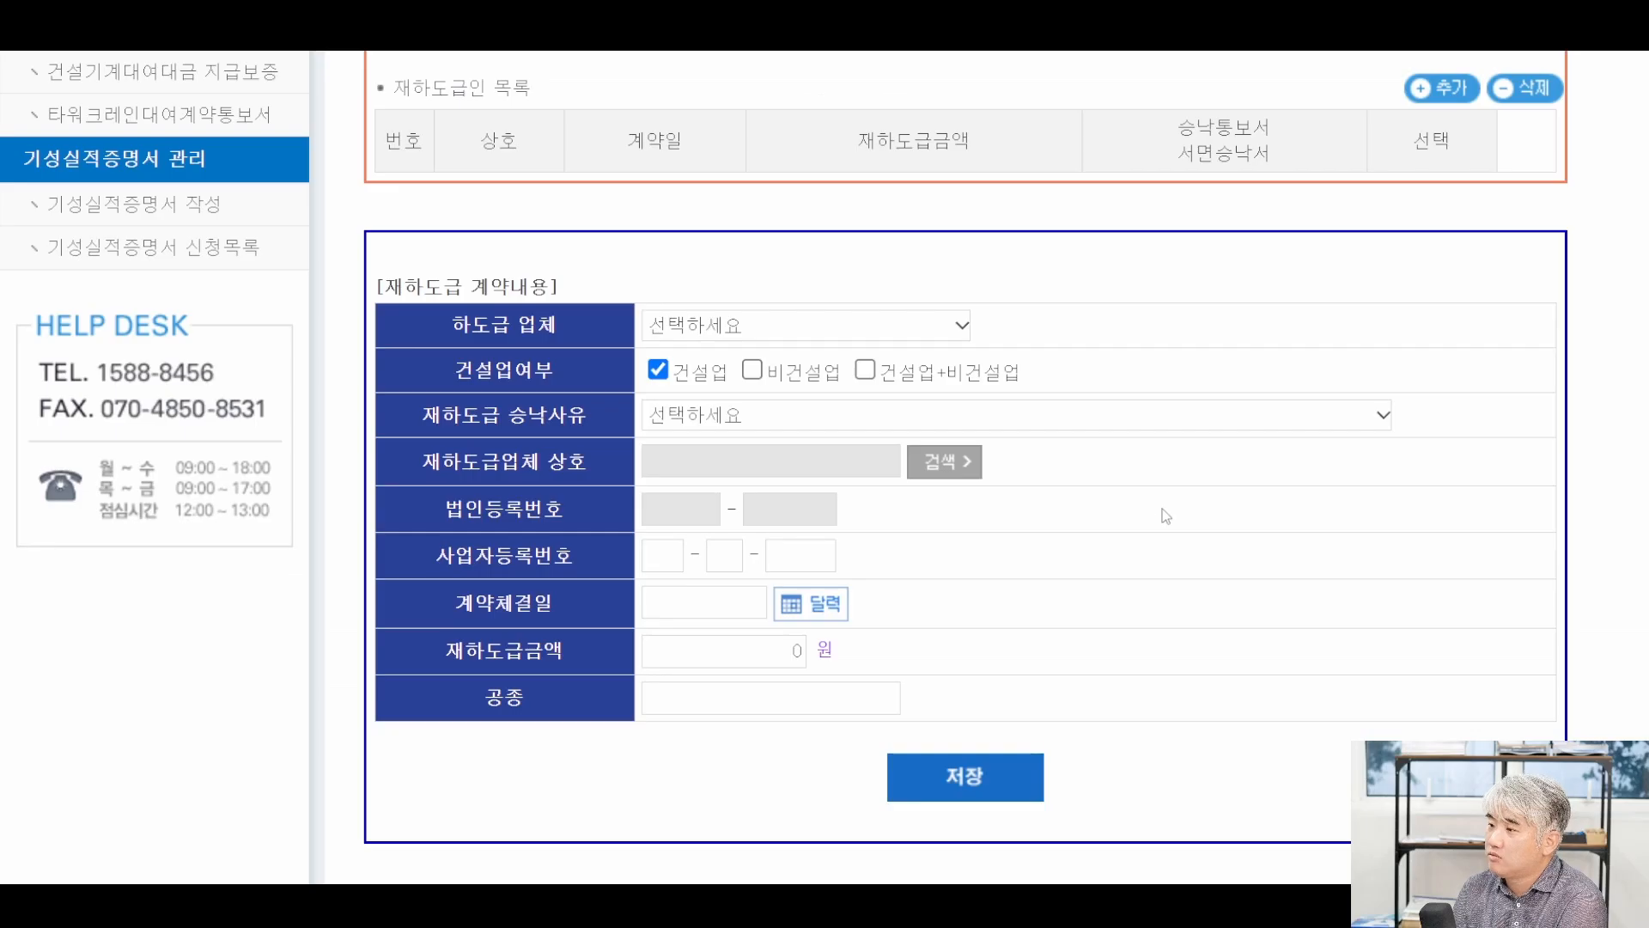
Scroll back up and switch to the 행정업무 section of the 류실장빌딩 신축공사 ledger.
scroll(1178, 516, "up", 5)
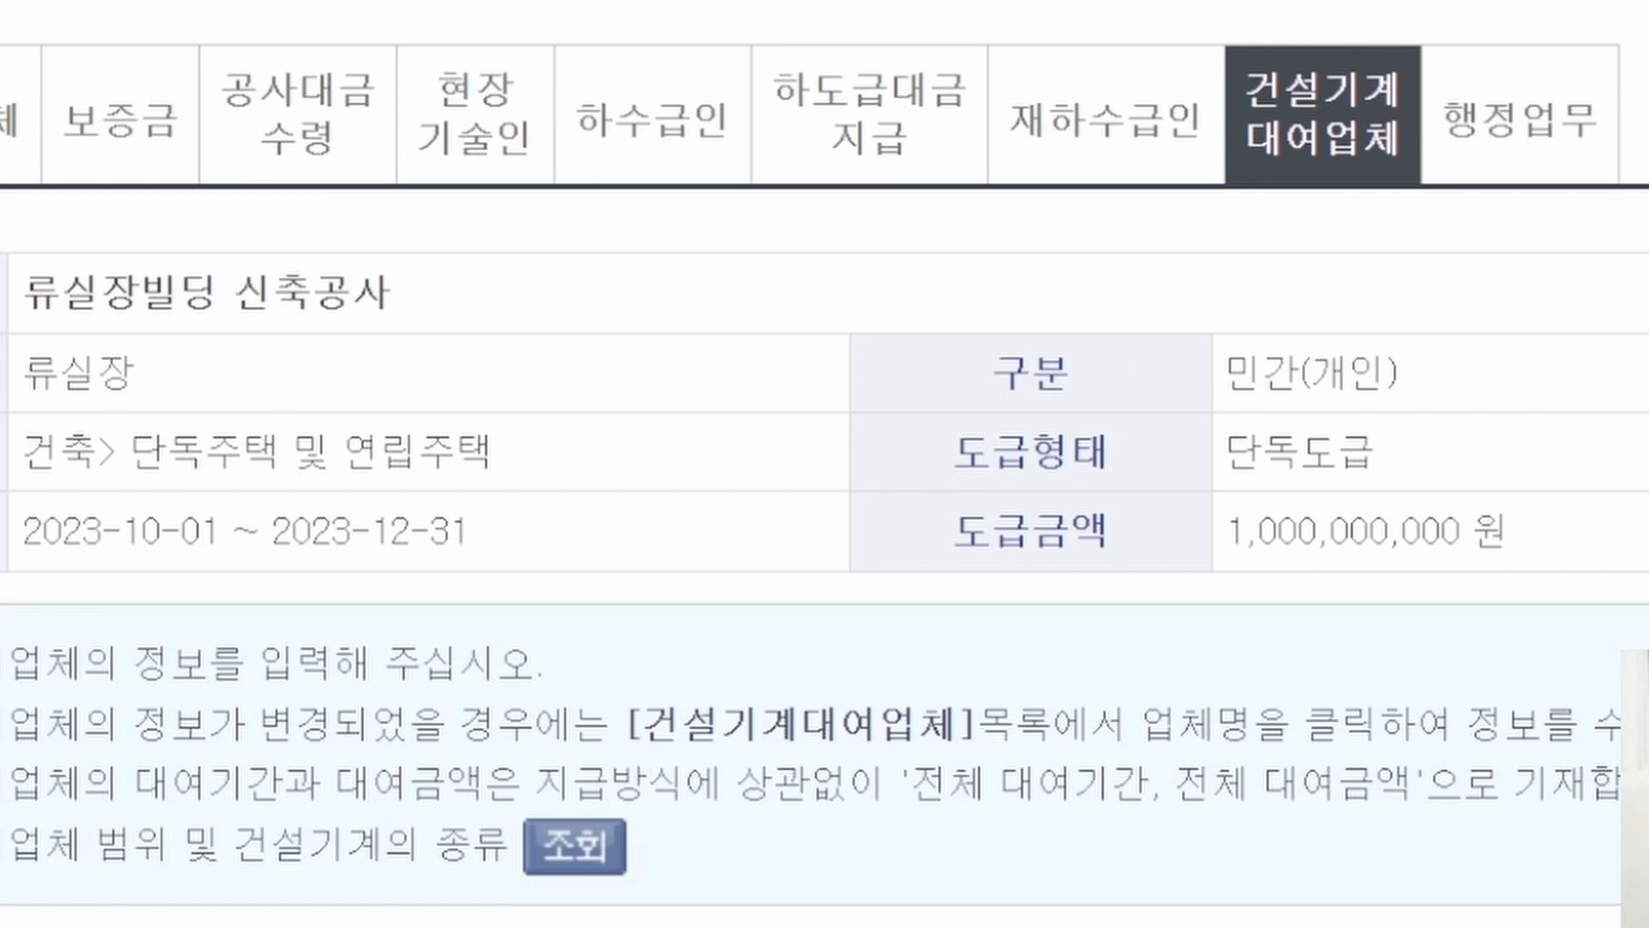
left_click(1604, 112)
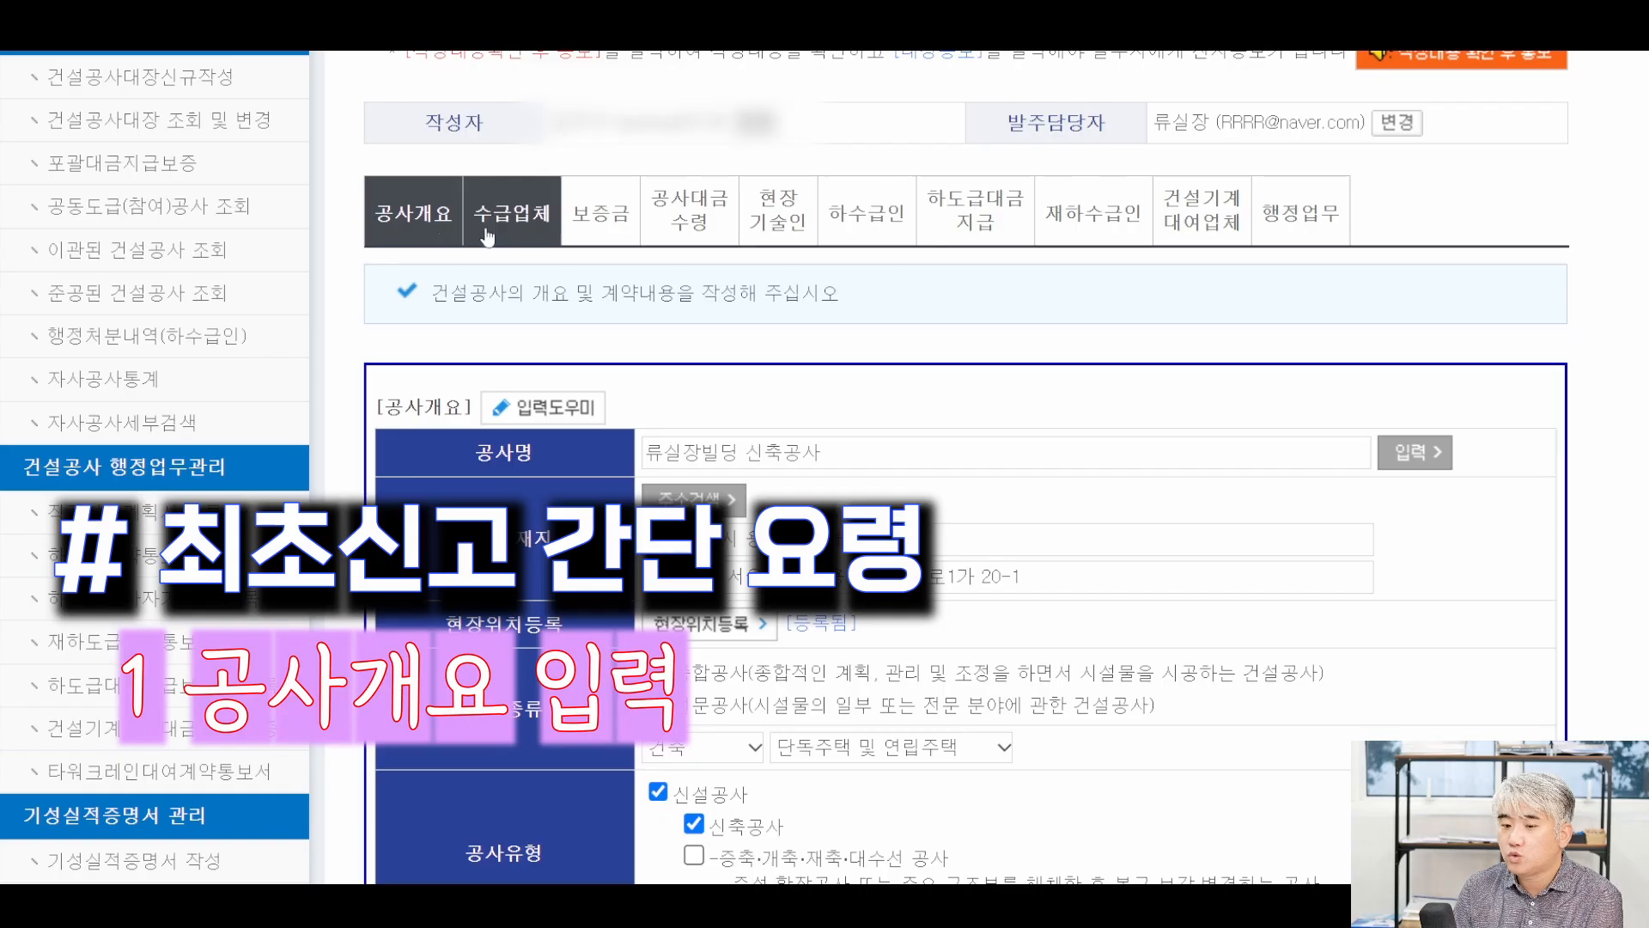
Scroll down the page to check that the 1차 notification is still 대기중.
scroll(958, 467, "down", 10)
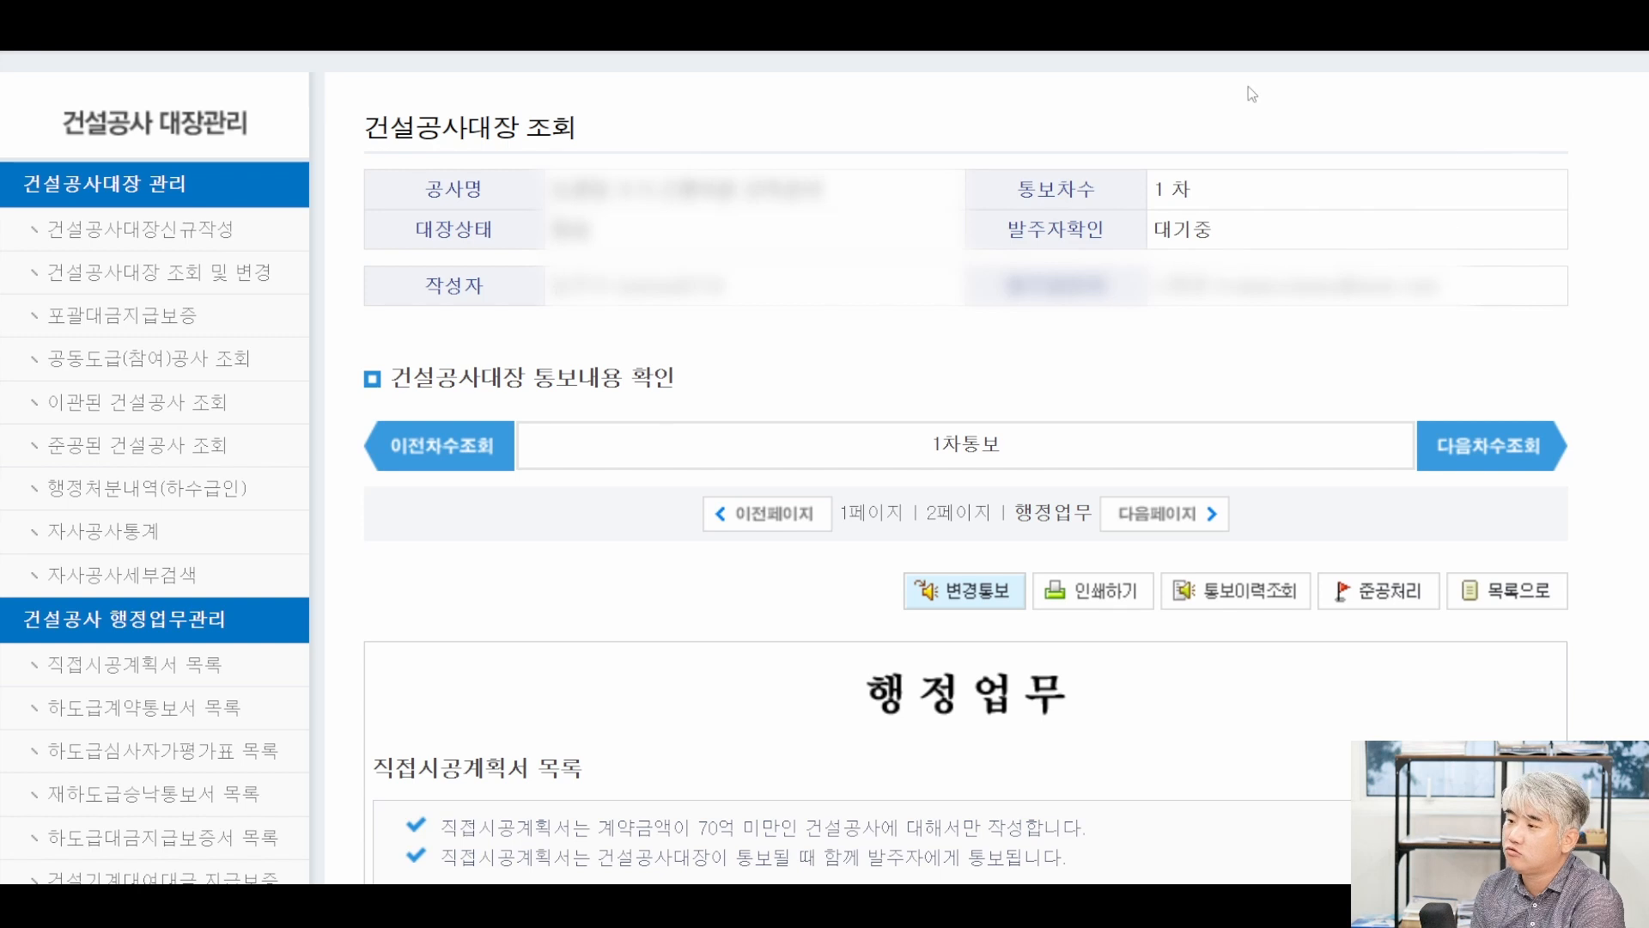
Start a 변경통보 change notification for the ledger and continue into its editing form.
scroll(1008, 354, "down", 1)
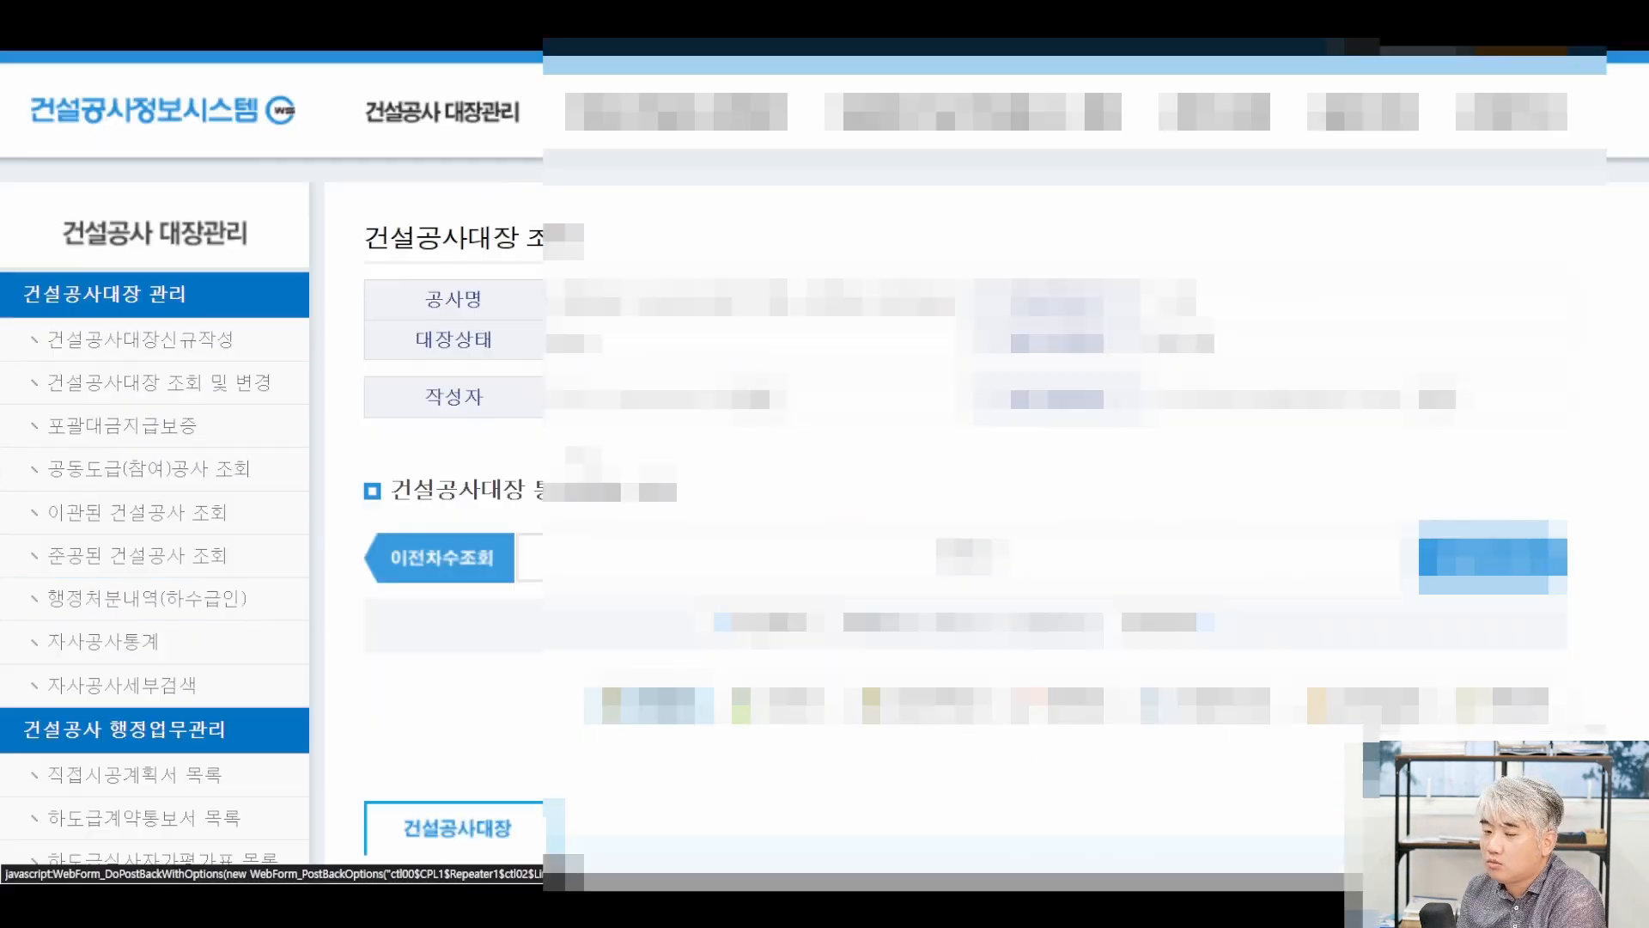
scroll(962, 464, "down", 8)
scroll(962, 464, "down", 2)
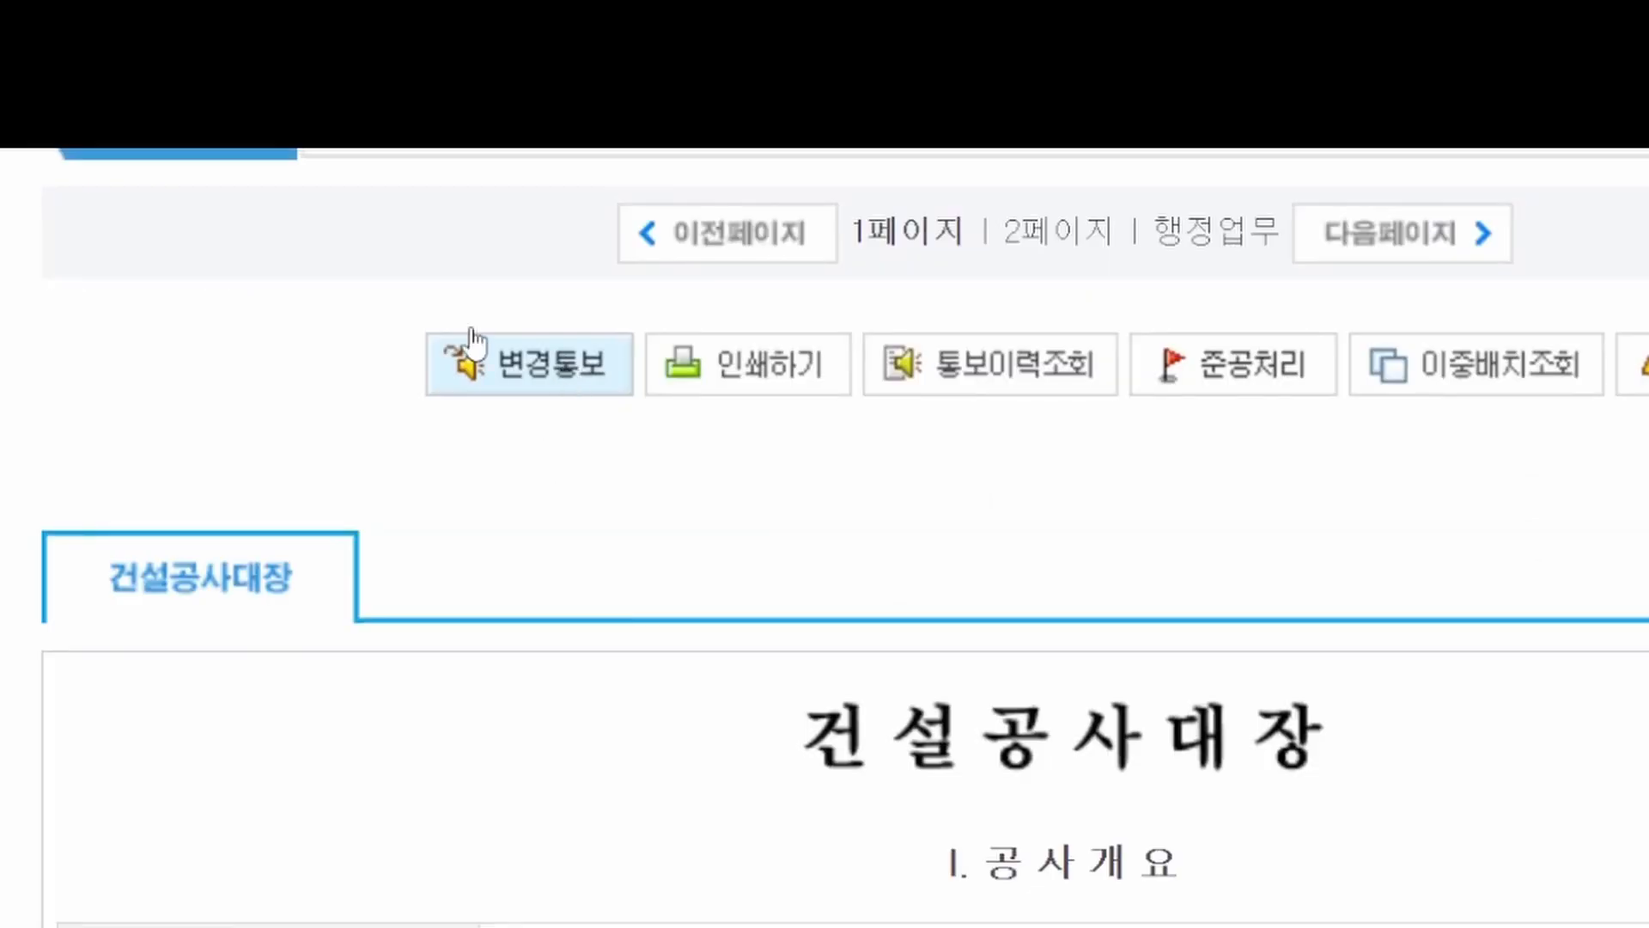
left_click(541, 371)
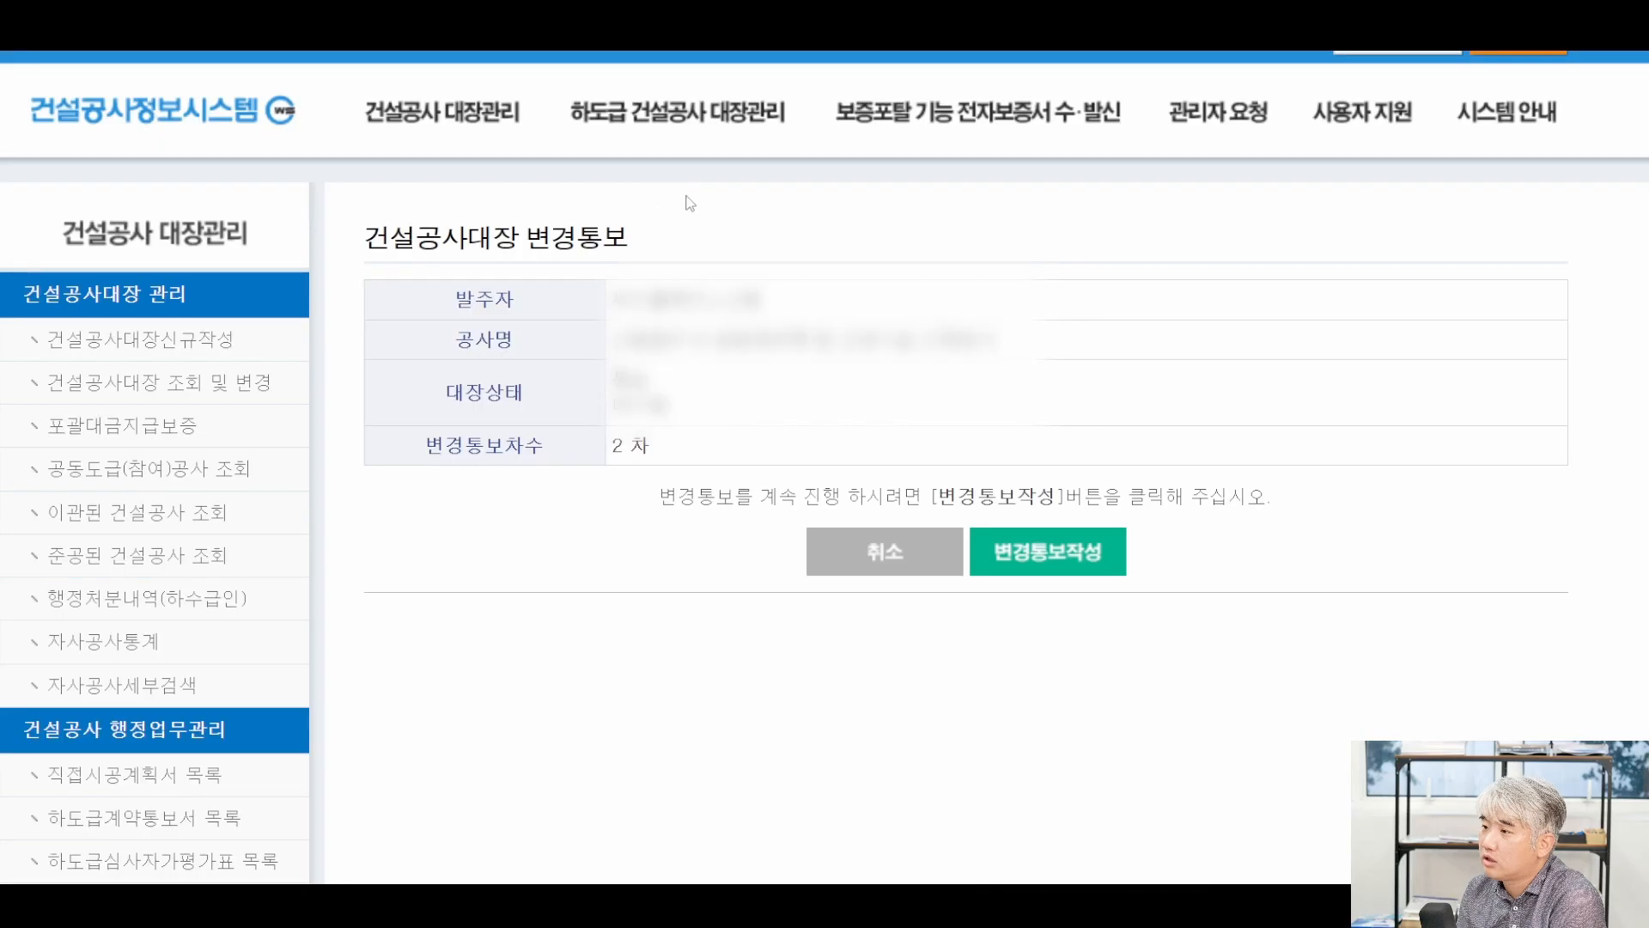
left_click(1078, 572)
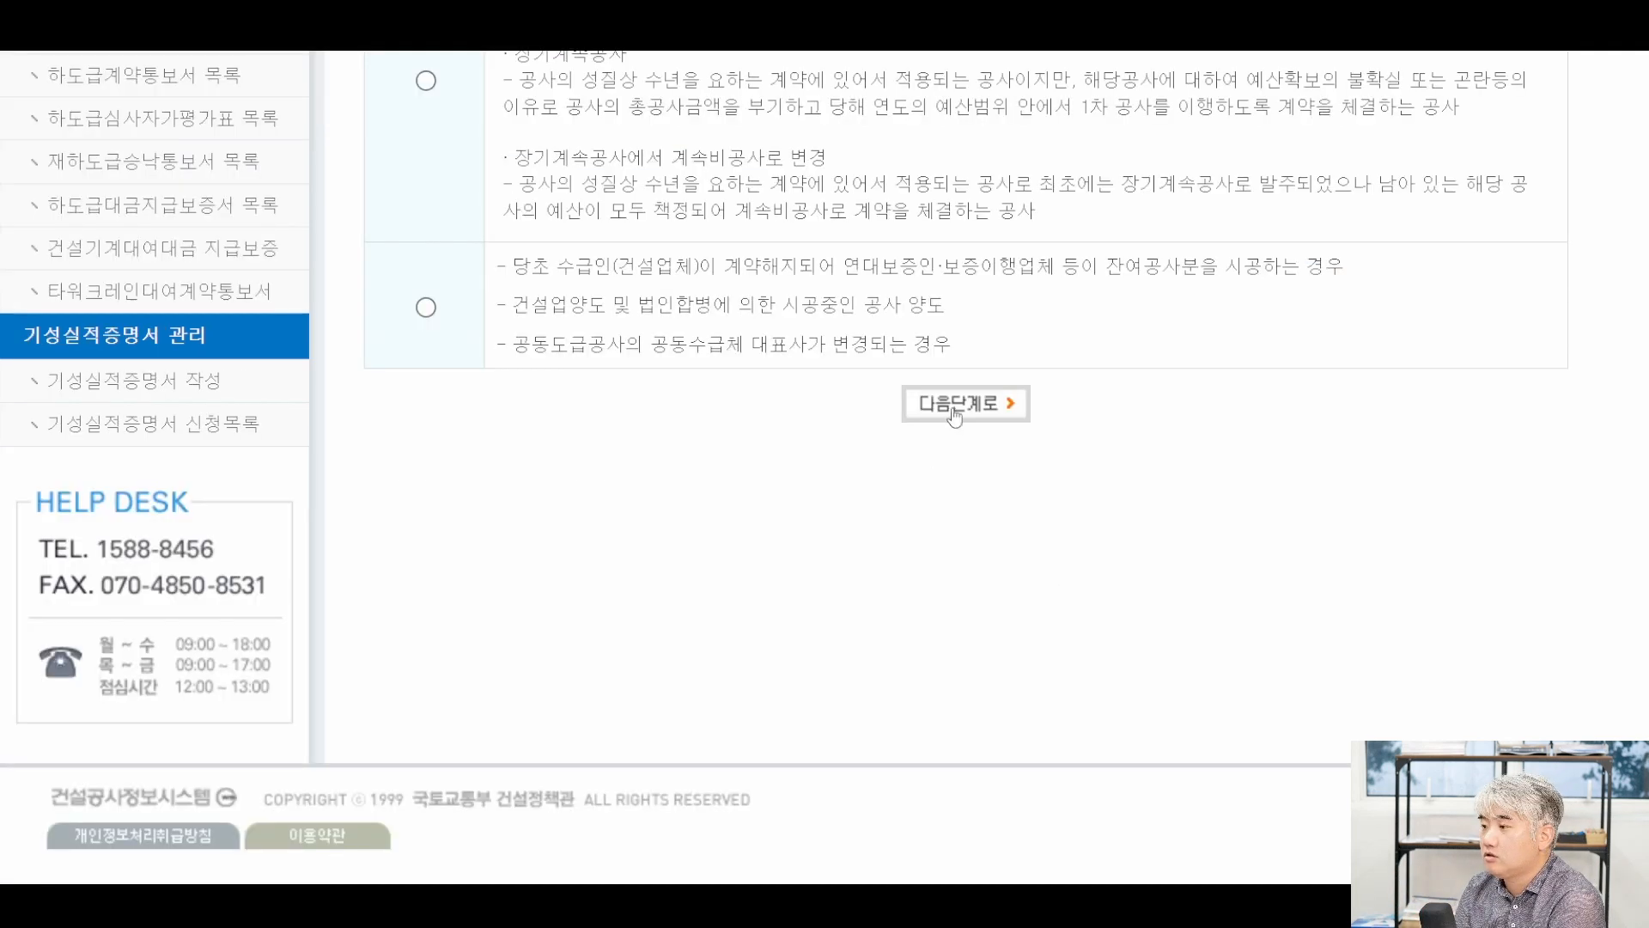
left_click(954, 410)
scroll(844, 516, "down", 4)
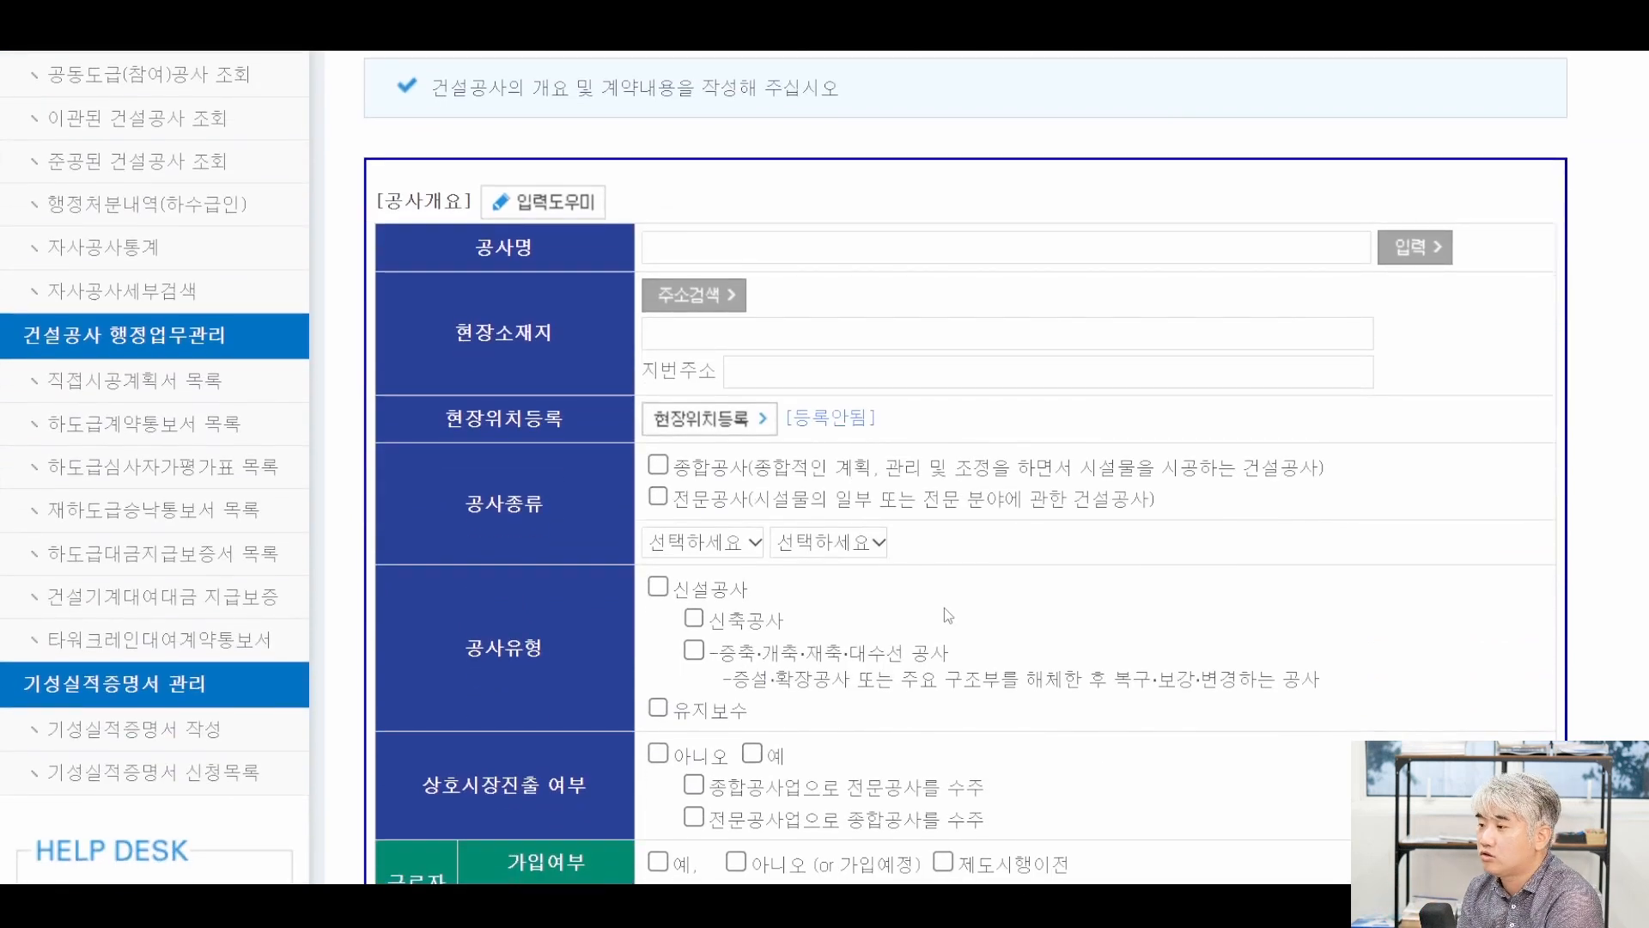
scroll(910, 588, "up", 3)
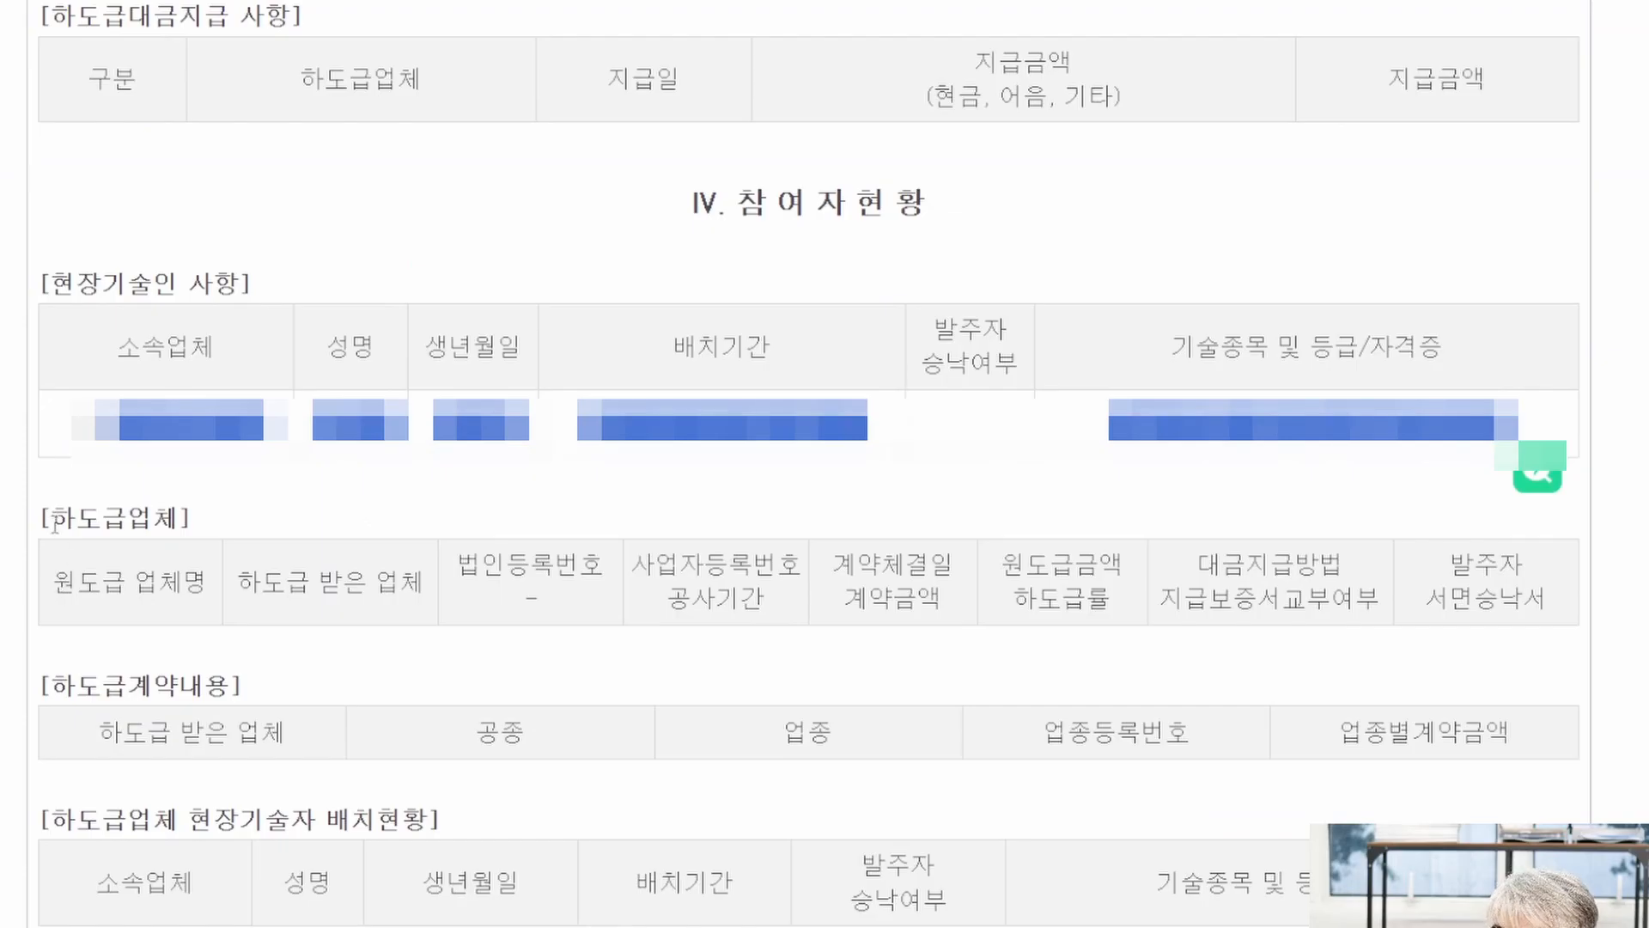
Highlight the empty 하도급업체 and 하도급계약내용 headings in IV. 참여자현황.
left_click_drag(41, 517, 193, 549)
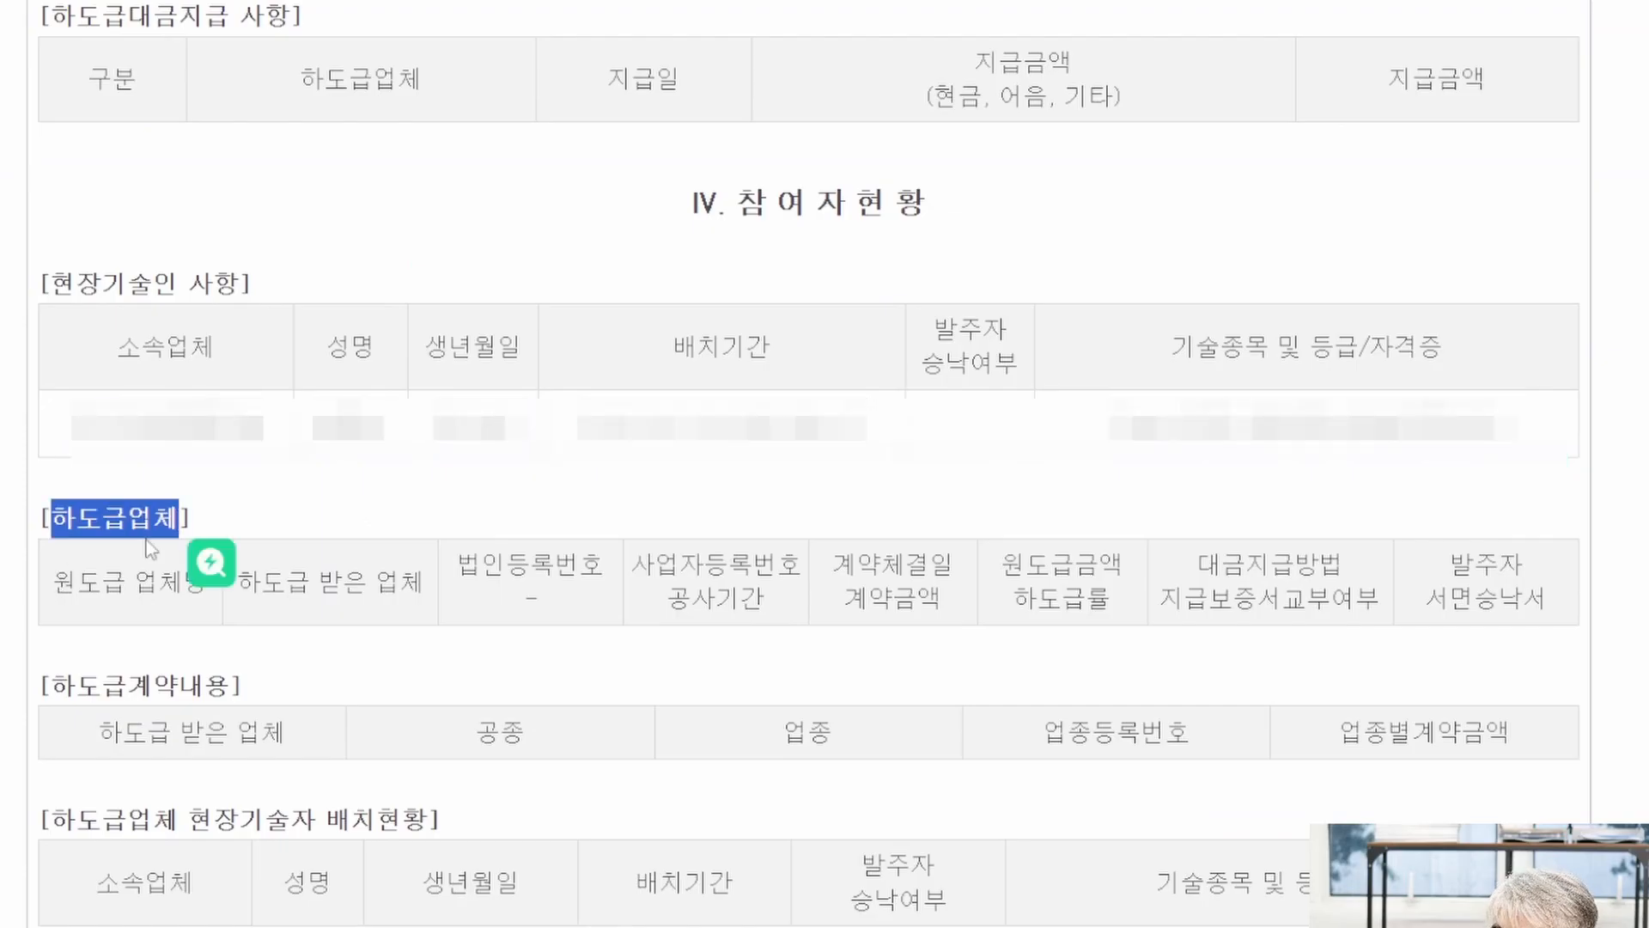
left_click(61, 596)
left_click_drag(62, 596, 1443, 642)
left_click(1489, 592)
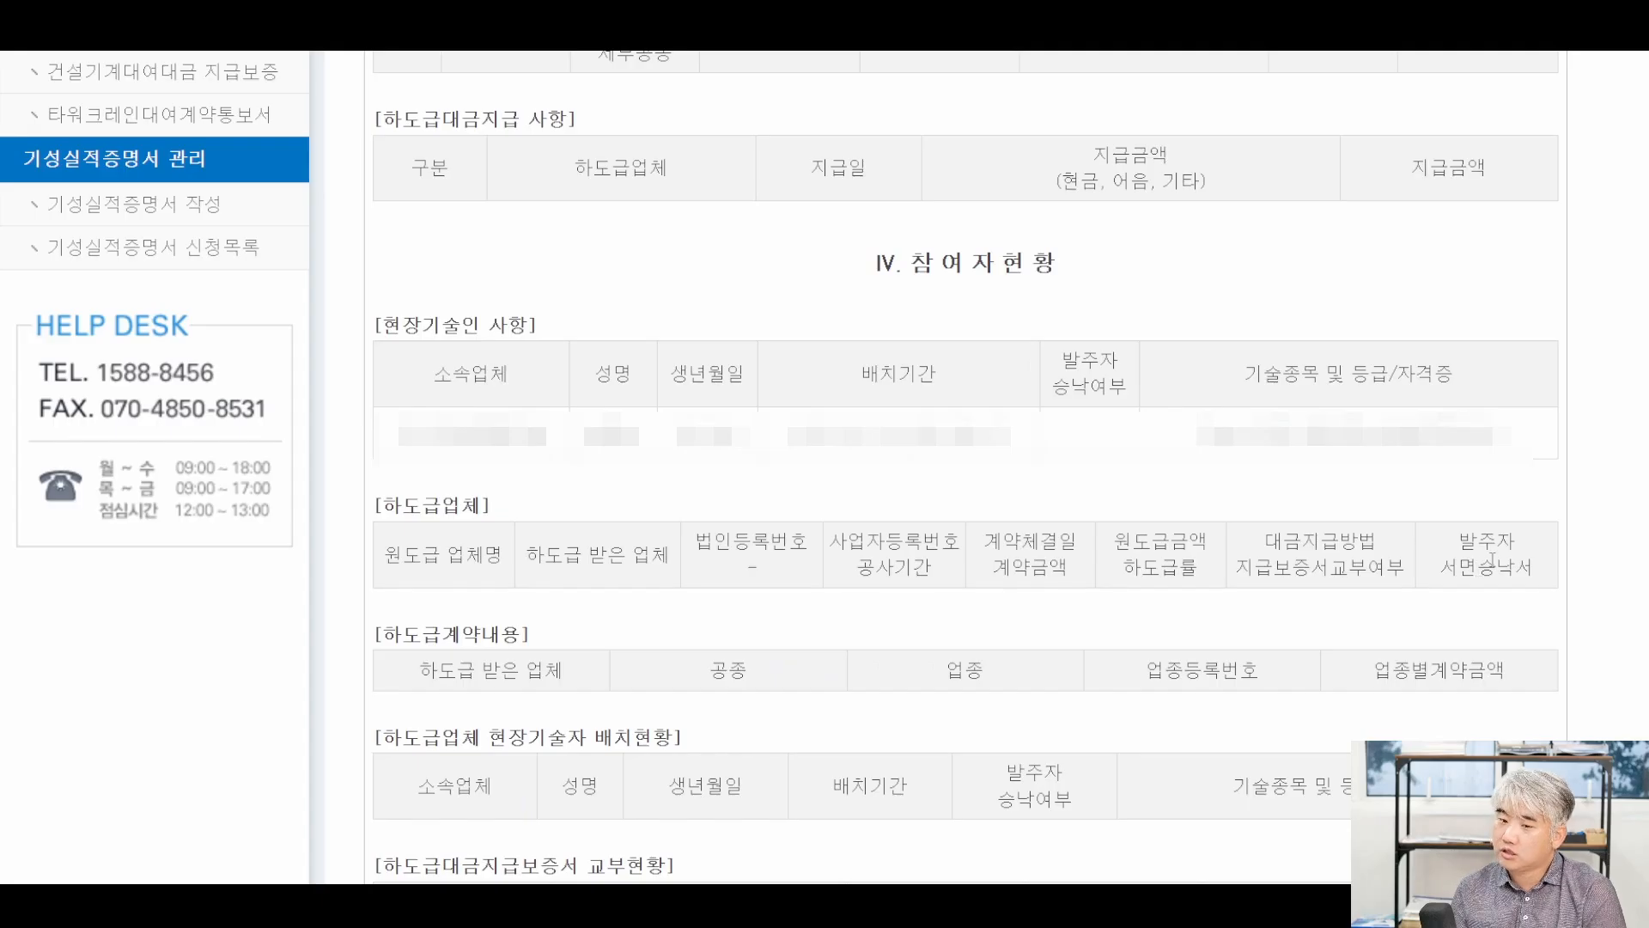
scroll(1491, 560, "down", 3)
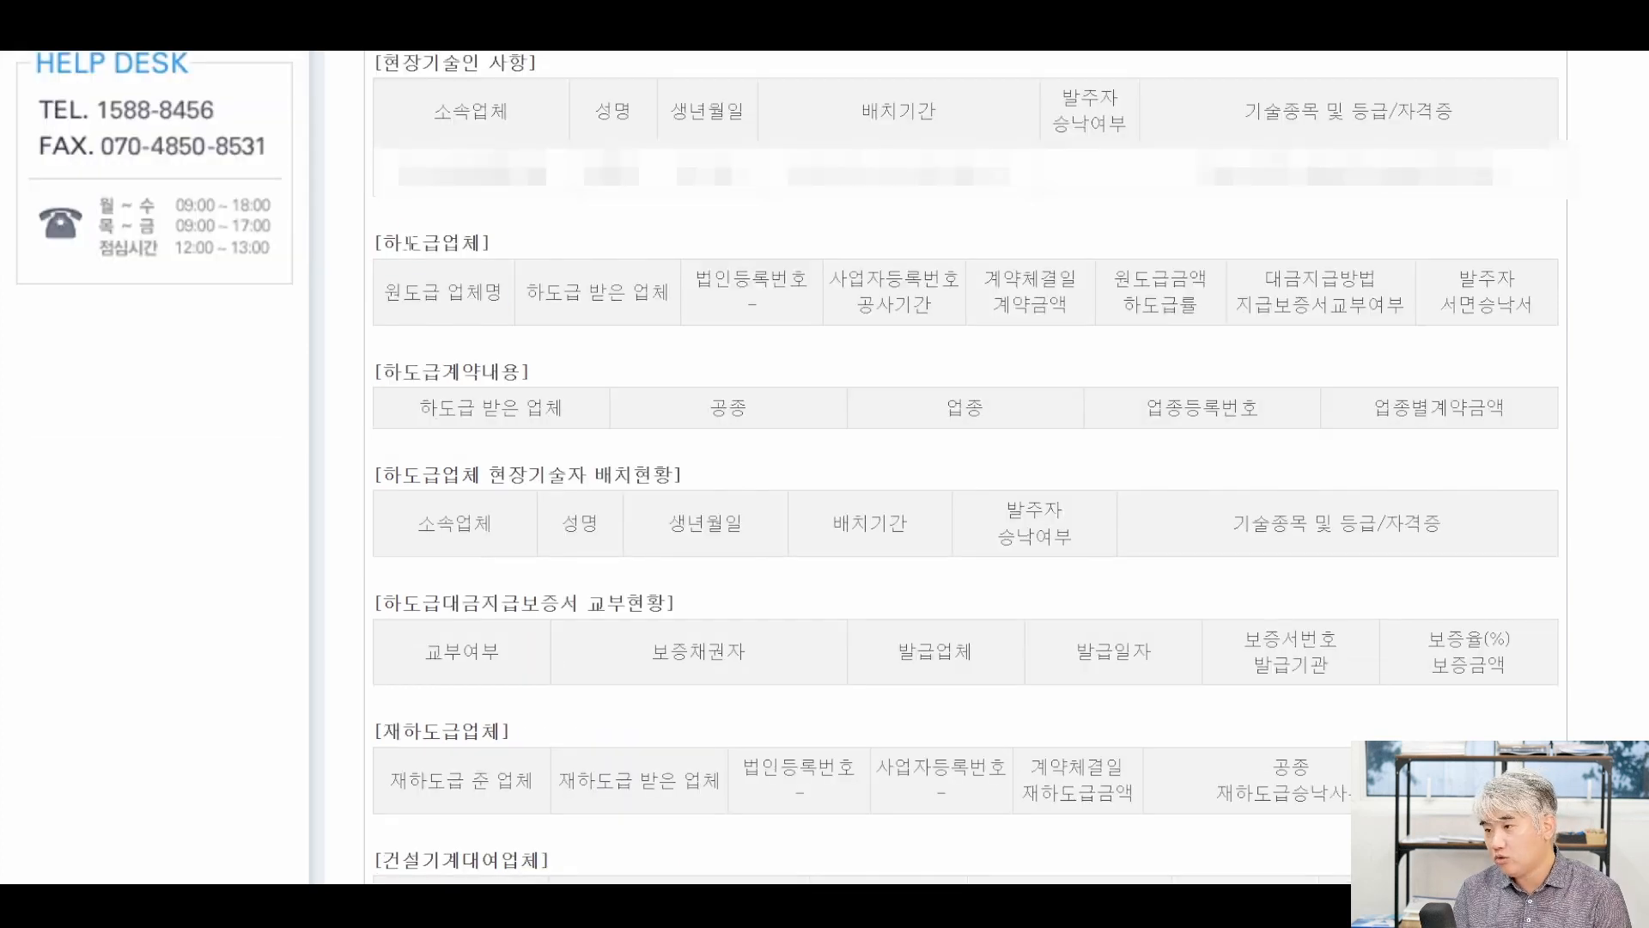
left_click_drag(380, 243, 536, 294)
left_click(507, 345)
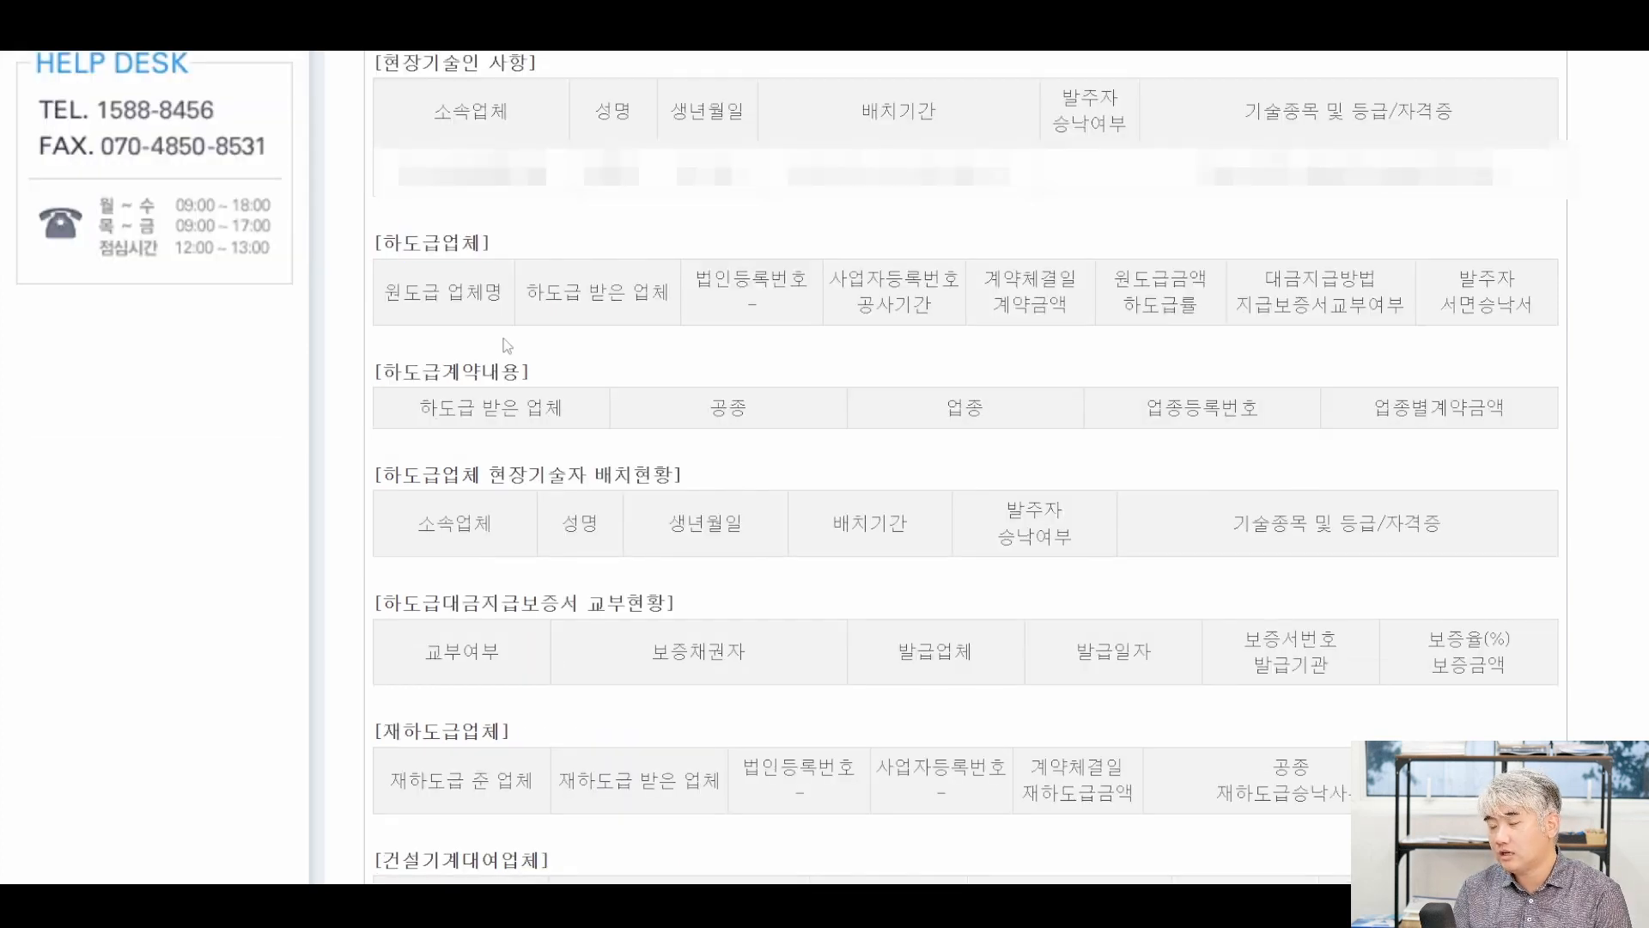